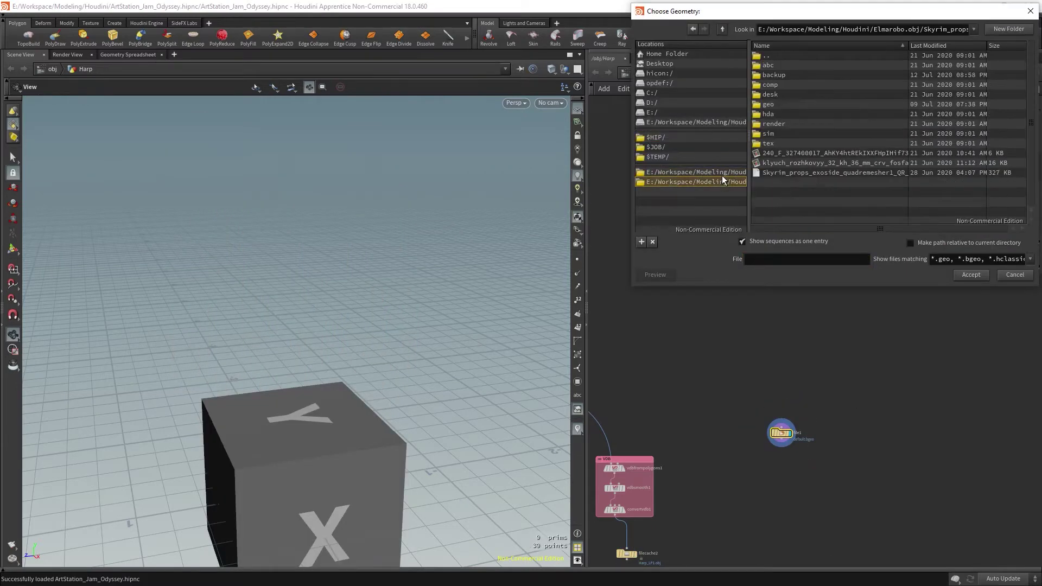
Load Harp_HP.OBJ into file1 and orbit to a front view of the harp
{"action": "key", "text": "Escape"}
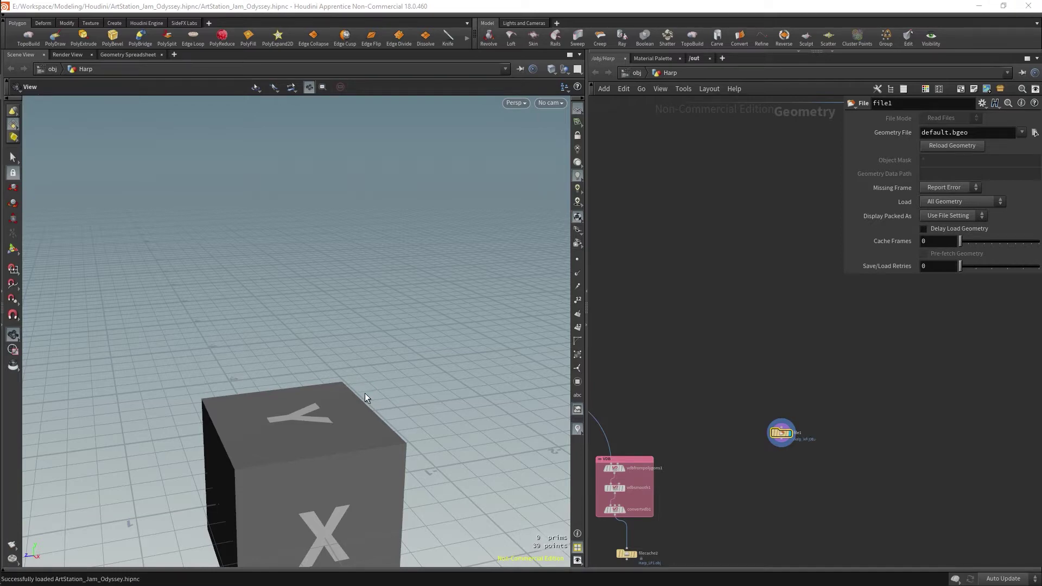
{"action": "mouse_move", "coordinate": [367, 391]}
{"action": "left_mouse_down"}
{"action": "mouse_move", "coordinate": [197, 395]}
{"action": "mouse_move", "coordinate": [384, 395]}
{"action": "left_mouse_up"}
{"action": "scroll", "coordinate": [783, 445], "scroll_direction": "up", "scroll_amount": 3}
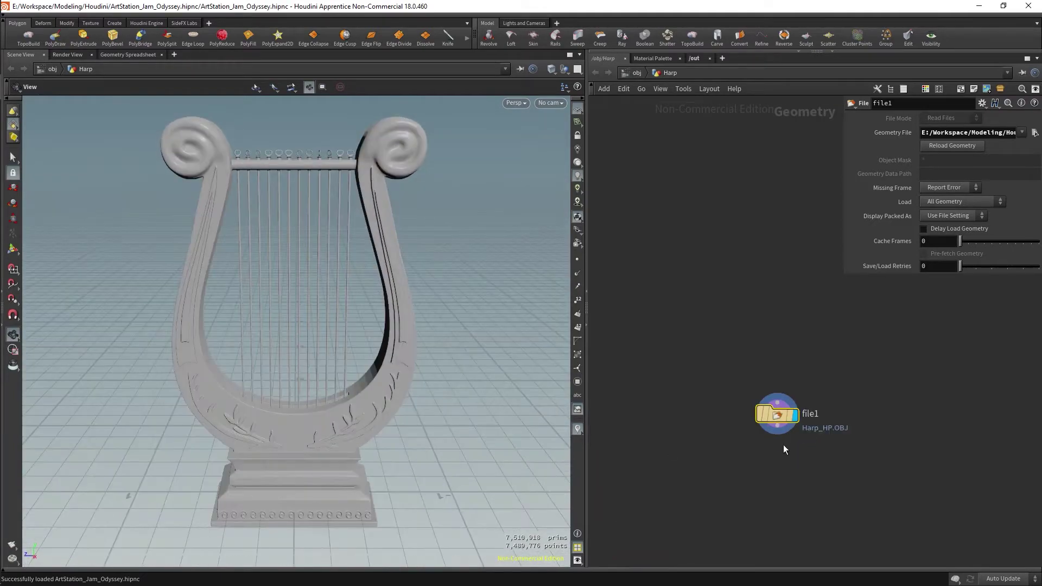
{"action": "key", "text": "Tab"}
Add a PolyReduce node below file1 and lower Percent To Keep to 40, then 10
{"action": "type", "text": "polyreduce"}
{"action": "key", "text": "Return"}
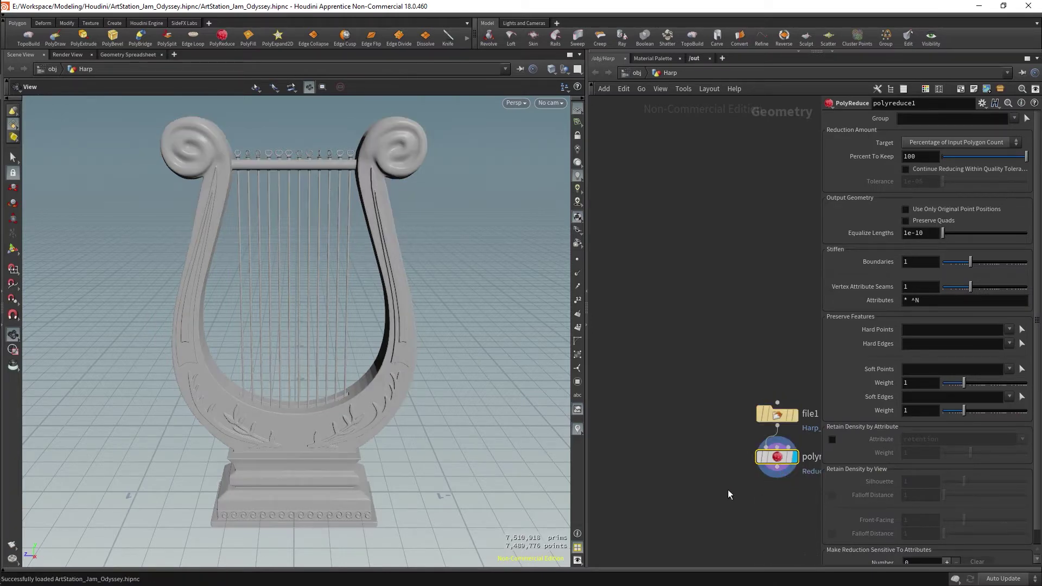
{"action": "scroll", "coordinate": [361, 349], "scroll_direction": "up", "scroll_amount": 5}
{"action": "scroll", "coordinate": [391, 364], "scroll_direction": "up", "scroll_amount": 3}
{"action": "left_click_drag", "start_coordinate": [1026, 156], "coordinate": [977, 156]}
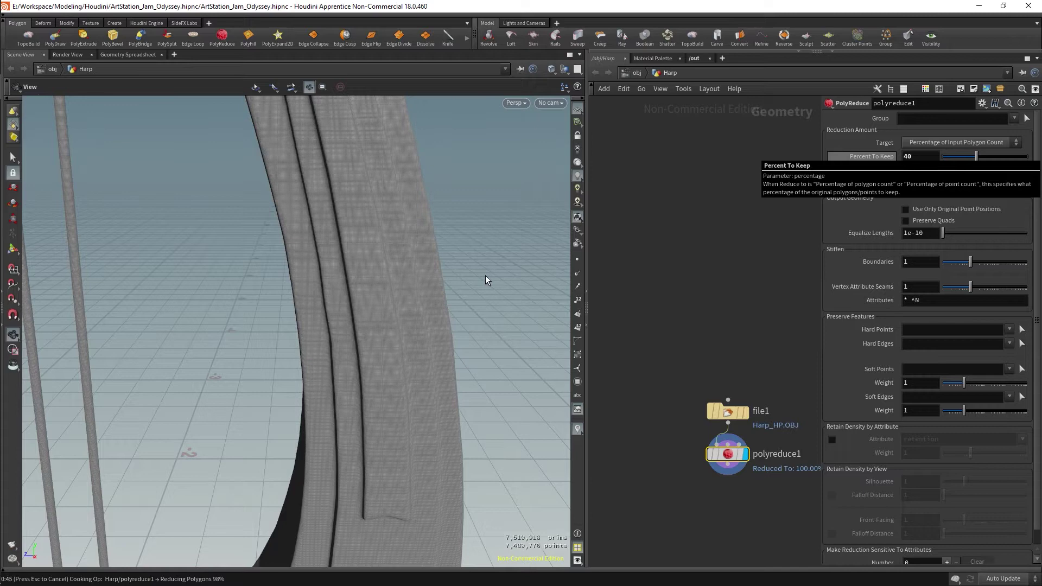
{"action": "middle_click", "coordinate": [898, 159], "text": "ctrl"}
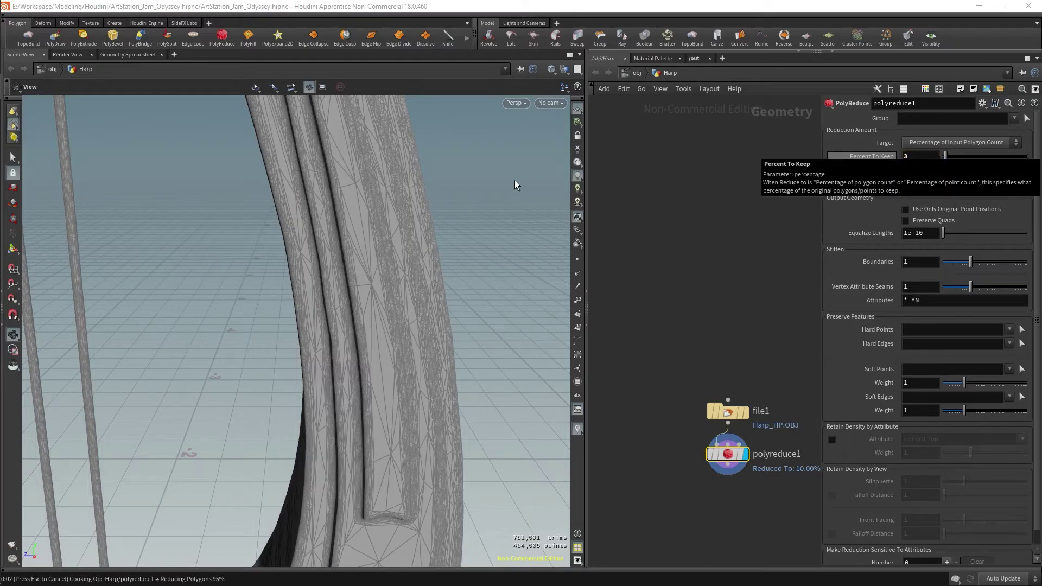
Set Percent To Keep to 1 and inspect the reduced harp in smooth shading
{"action": "mouse_move", "coordinate": [515, 185]}
{"action": "left_mouse_down"}
{"action": "mouse_move", "coordinate": [328, 266]}
{"action": "mouse_move", "coordinate": [307, 229]}
{"action": "mouse_move", "coordinate": [465, 275]}
{"action": "left_mouse_up"}
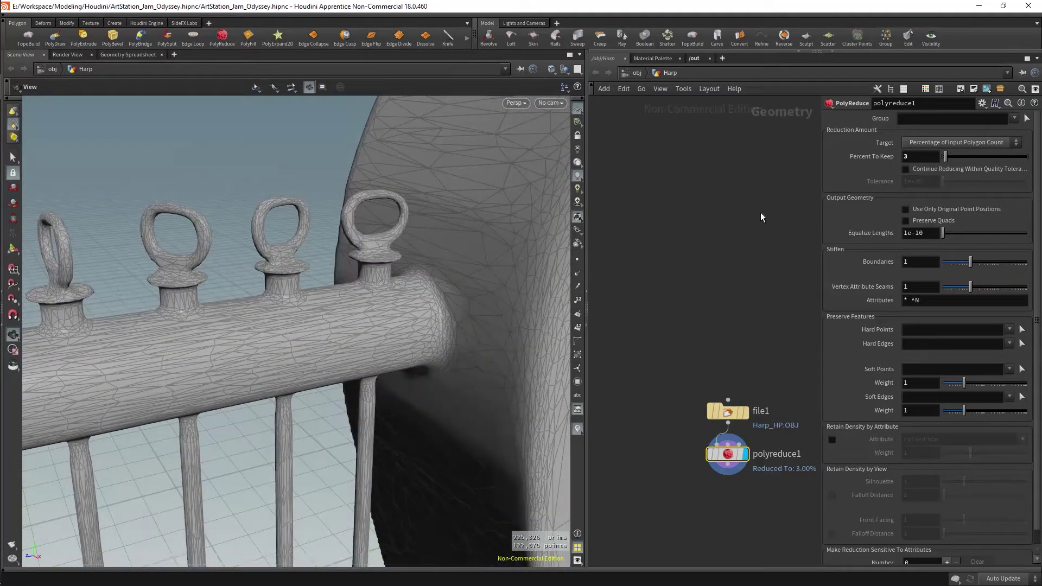
{"action": "double_click", "coordinate": [921, 157]}
{"action": "type", "text": "1"}
{"action": "key", "text": "Return"}
{"action": "key", "text": "h"}
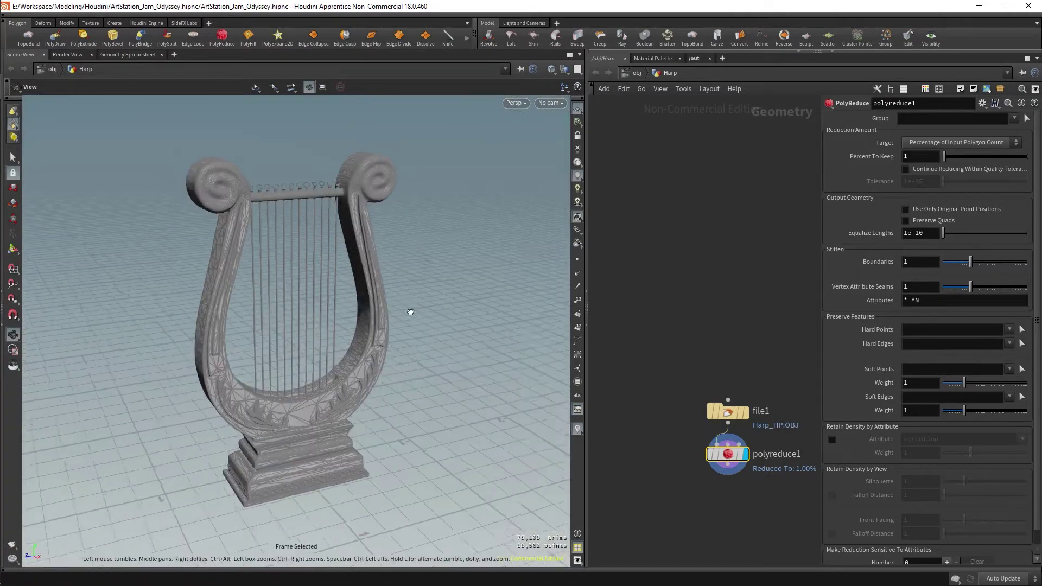
{"action": "scroll", "coordinate": [410, 309], "scroll_direction": "up", "scroll_amount": 3}
{"action": "scroll", "coordinate": [291, 251], "scroll_direction": "up", "scroll_amount": 5}
{"action": "key", "text": "w"}
{"action": "scroll", "coordinate": [292, 251], "scroll_direction": "down", "scroll_amount": 8}
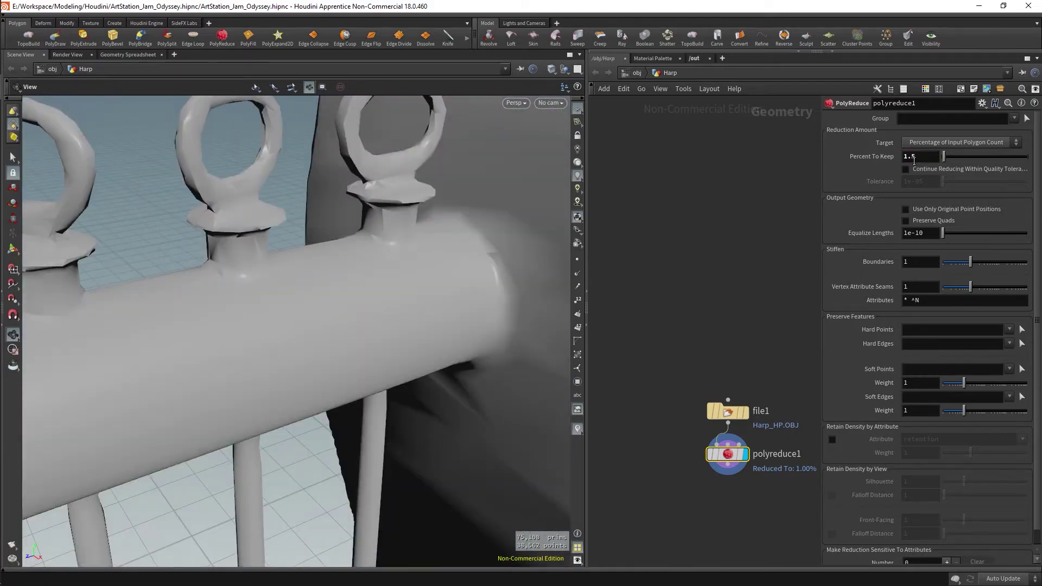
{"action": "key", "text": "Return"}
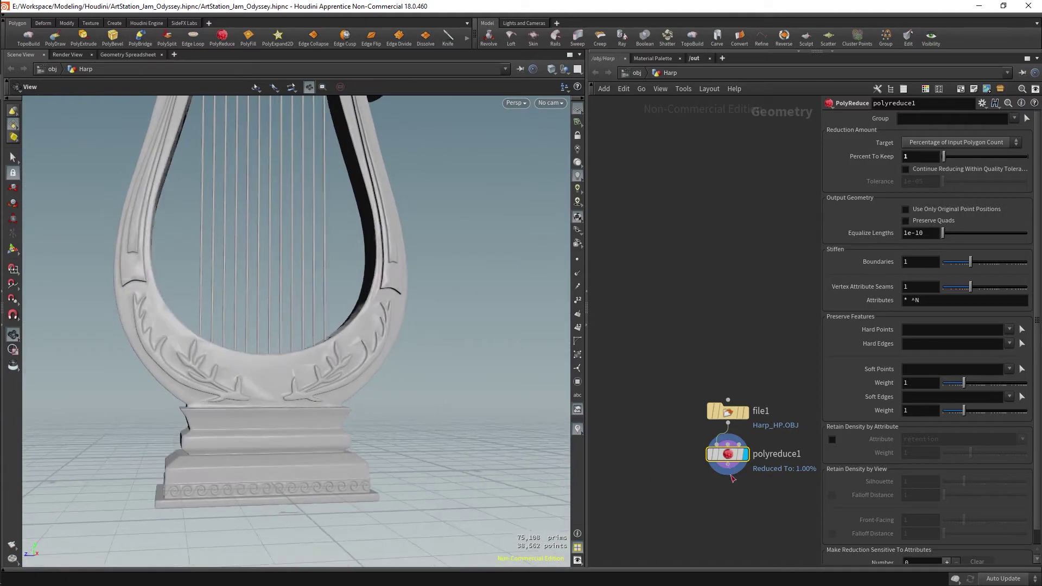
{"action": "key", "text": "Tab"}
Add a Normal node below polyreduce1 with Weighting Method set to By Face Area
{"action": "type", "text": "normal"}
{"action": "key", "text": "Return"}
{"action": "left_click", "coordinate": [914, 209]}
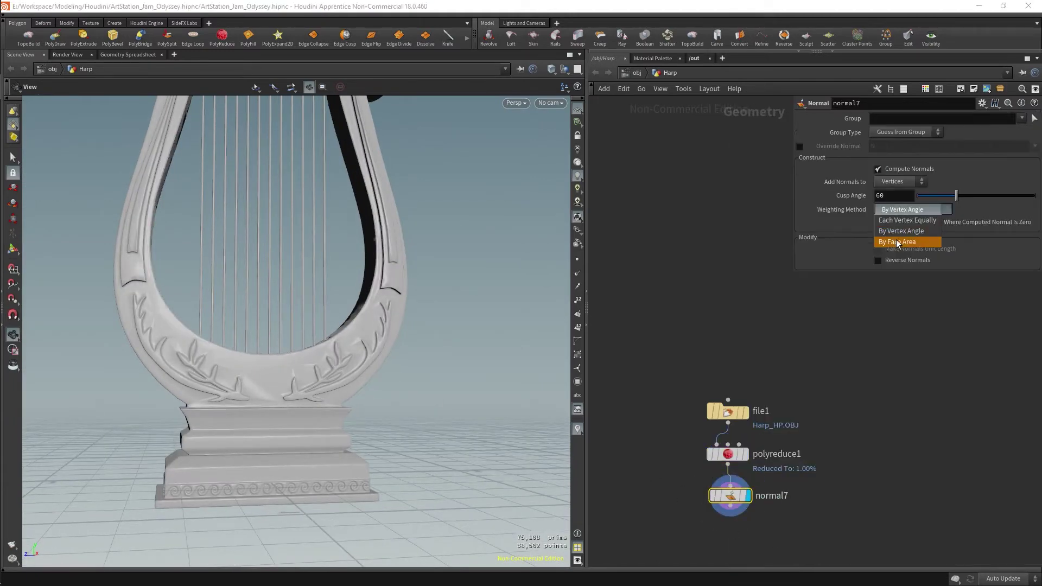
{"action": "left_click", "coordinate": [897, 243]}
Try Cusp Angle values of about 160 and 68 while framing the harp
{"action": "left_click_drag", "start_coordinate": [957, 195], "coordinate": [1029, 195]}
{"action": "key", "text": "f"}
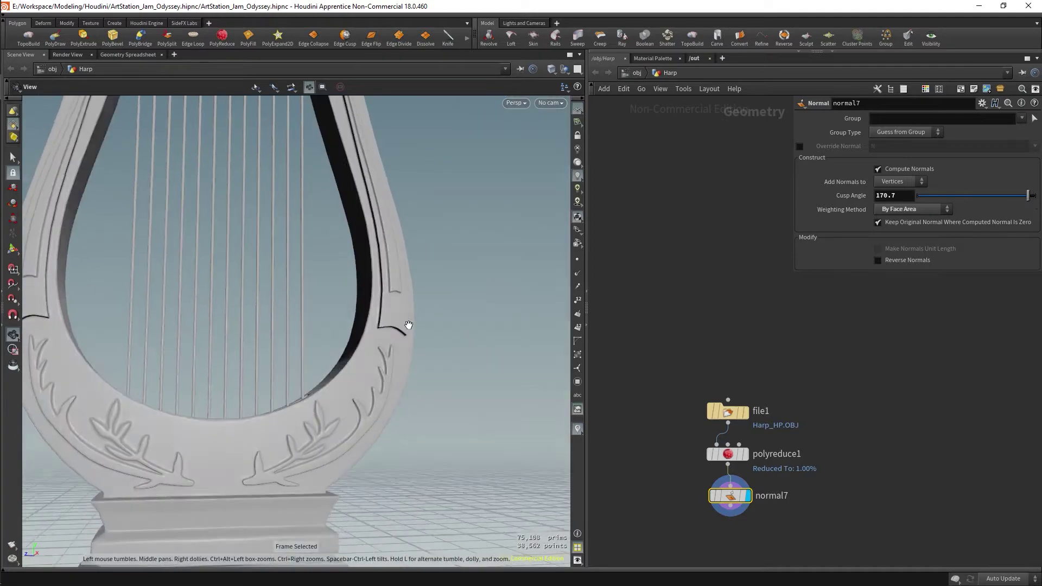
{"action": "scroll", "coordinate": [409, 325], "scroll_direction": "up", "scroll_amount": 5}
{"action": "left_click_drag", "start_coordinate": [935, 203], "coordinate": [983, 203]}
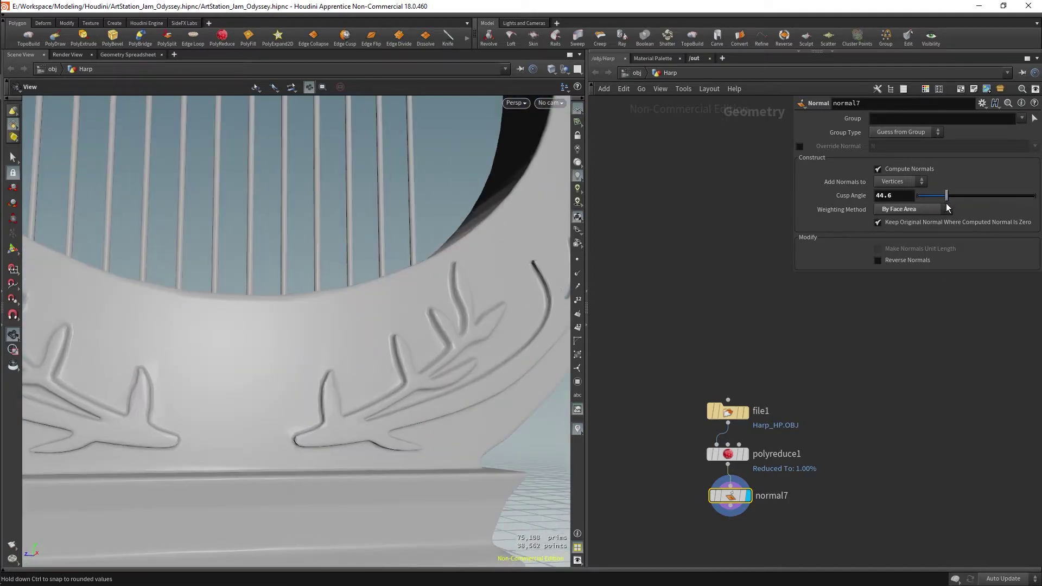
{"action": "key", "text": "f"}
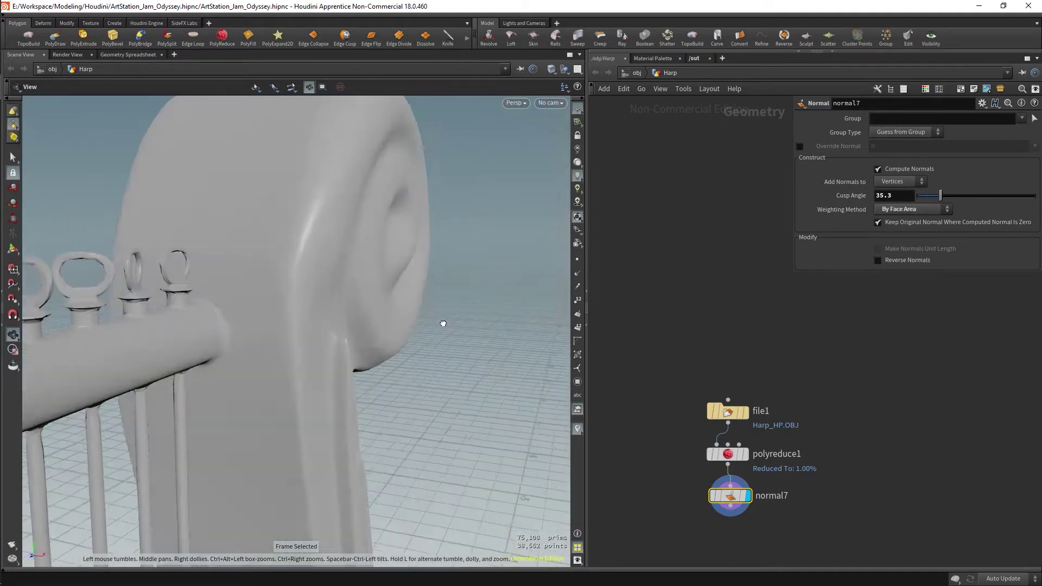
{"action": "left_click_drag", "start_coordinate": [442, 324], "coordinate": [416, 273]}
{"action": "scroll", "coordinate": [416, 273], "scroll_direction": "up", "scroll_amount": 5}
{"action": "scroll", "coordinate": [302, 302], "scroll_direction": "up", "scroll_amount": 3}
Set the Normal node's Cusp Angle to 135
{"action": "left_click_drag", "start_coordinate": [940, 196], "coordinate": [982, 195]}
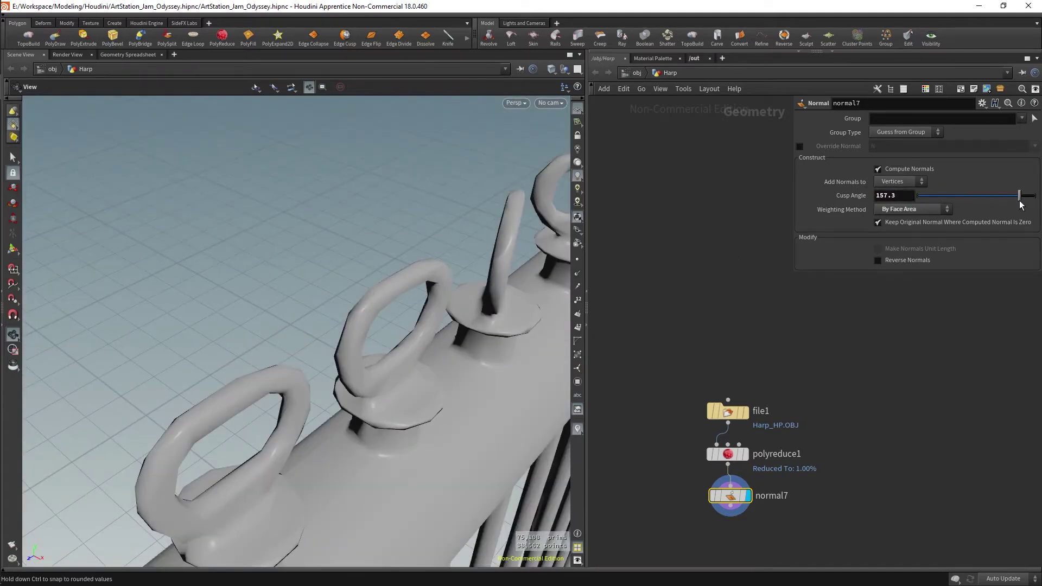
{"action": "double_click", "coordinate": [893, 196]}
{"action": "type", "text": "135"}
{"action": "key", "text": "Return"}
{"action": "key", "text": "f"}
{"action": "scroll", "coordinate": [377, 302], "scroll_direction": "up", "scroll_amount": 3}
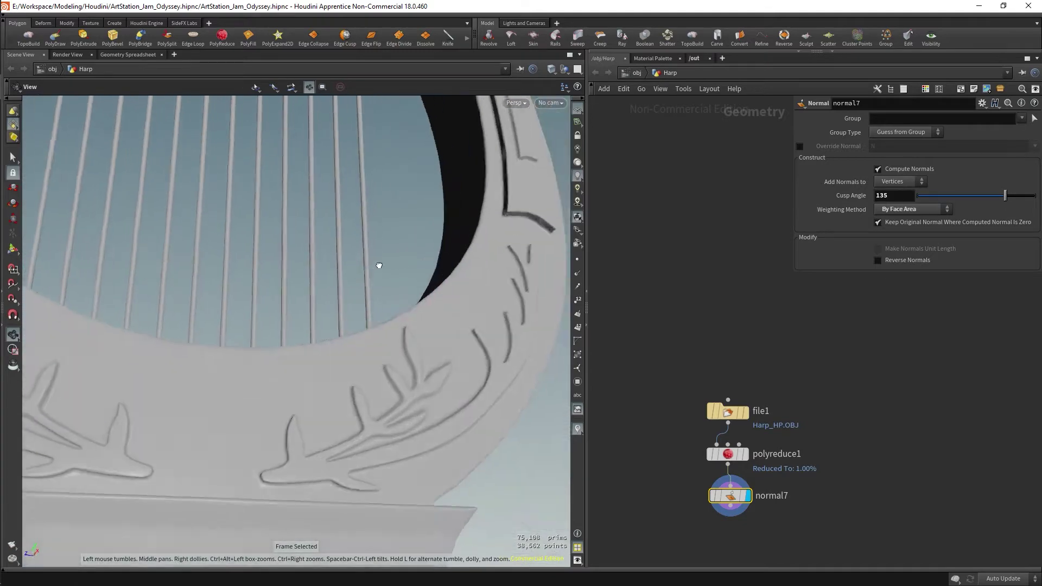
{"action": "scroll", "coordinate": [351, 277], "scroll_direction": "up", "scroll_amount": 2}
Save the scene
{"action": "key", "text": "ctrl+s"}
{"action": "scroll", "coordinate": [790, 524], "scroll_direction": "down", "scroll_amount": 2}
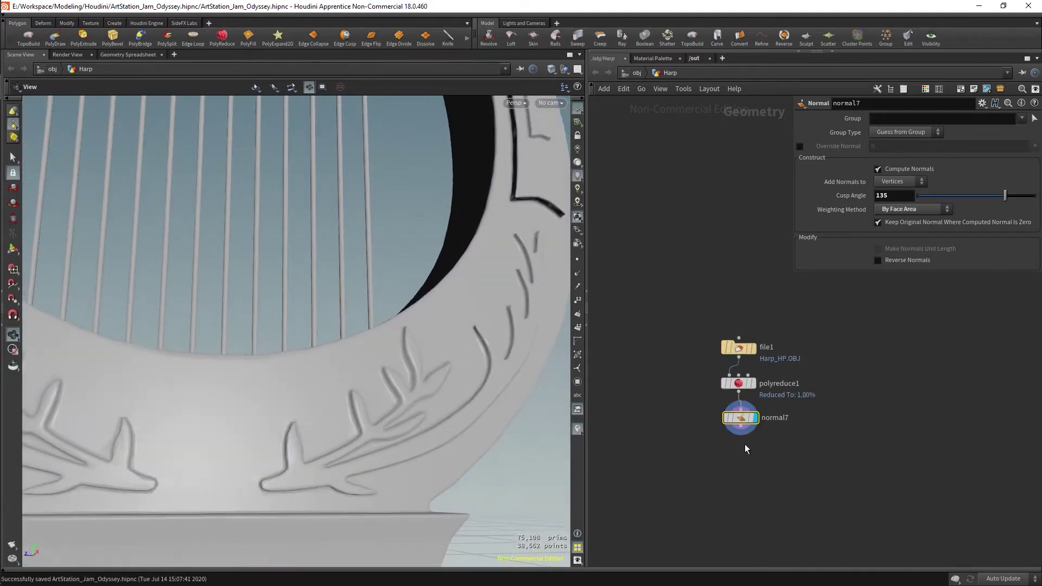
{"action": "key", "text": "Tab"}
{"action": "key", "text": "Escape"}
Add Labs Auto UV using UV Unwrap, Padding Resolution 2048 and 90° island rotation
{"action": "left_click", "coordinate": [775, 463]}
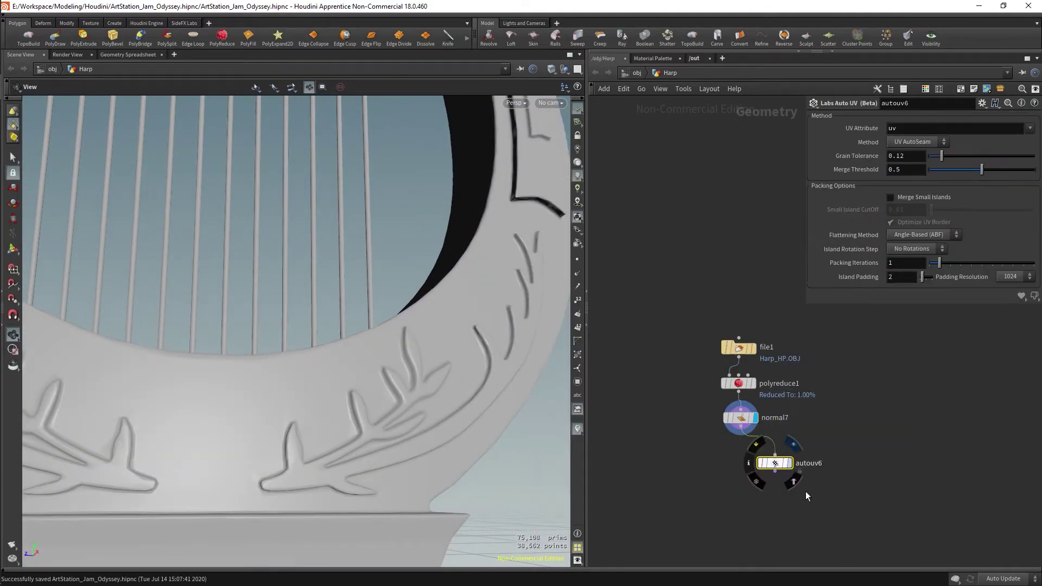
{"action": "left_click", "coordinate": [1009, 278]}
{"action": "left_click", "coordinate": [1007, 298]}
{"action": "left_click", "coordinate": [908, 141]}
{"action": "left_click", "coordinate": [907, 155]}
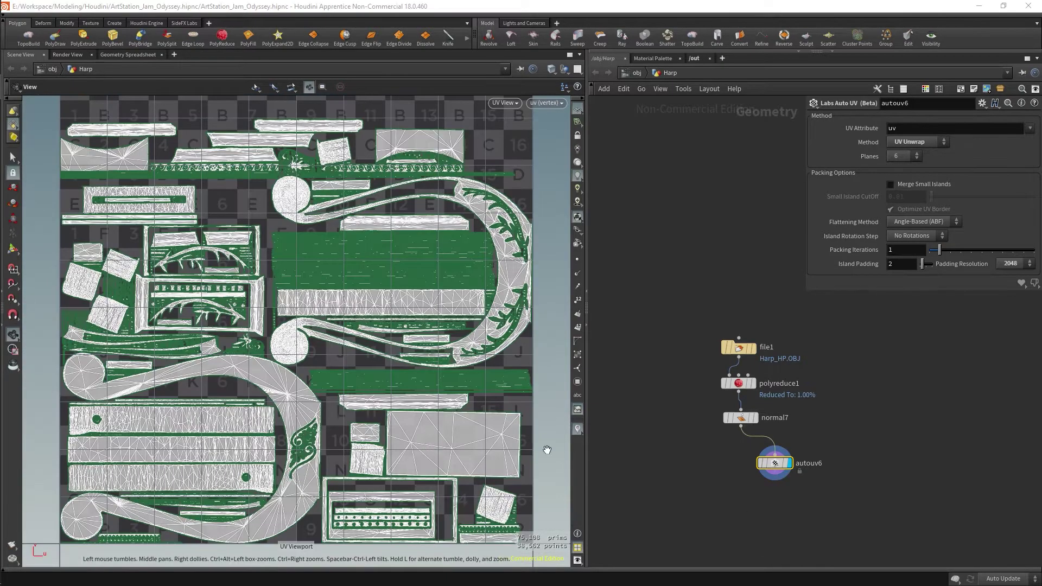
{"action": "left_click", "coordinate": [916, 236]}
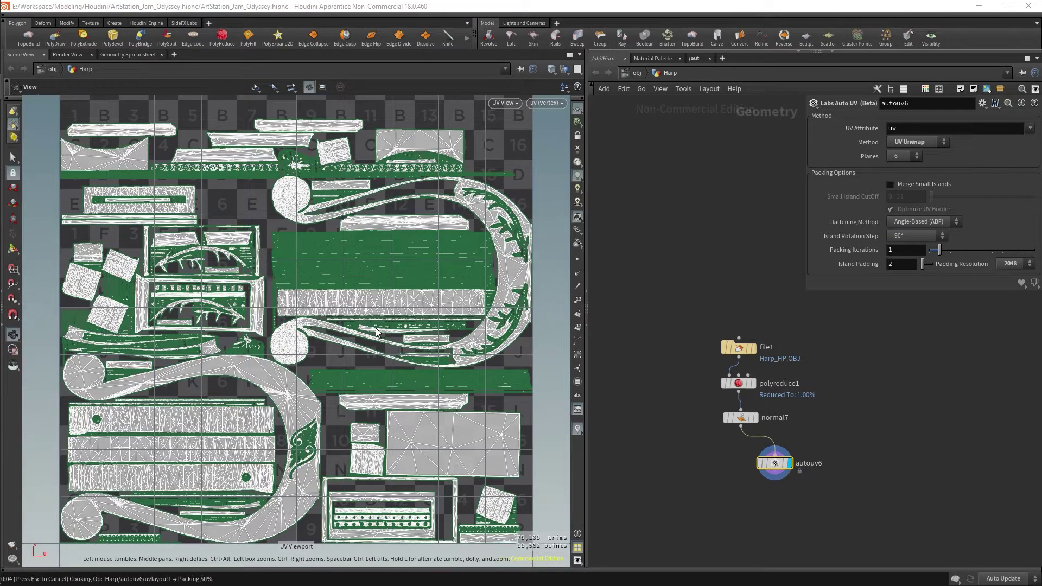
{"action": "scroll", "coordinate": [492, 422], "scroll_direction": "down", "scroll_amount": 1}
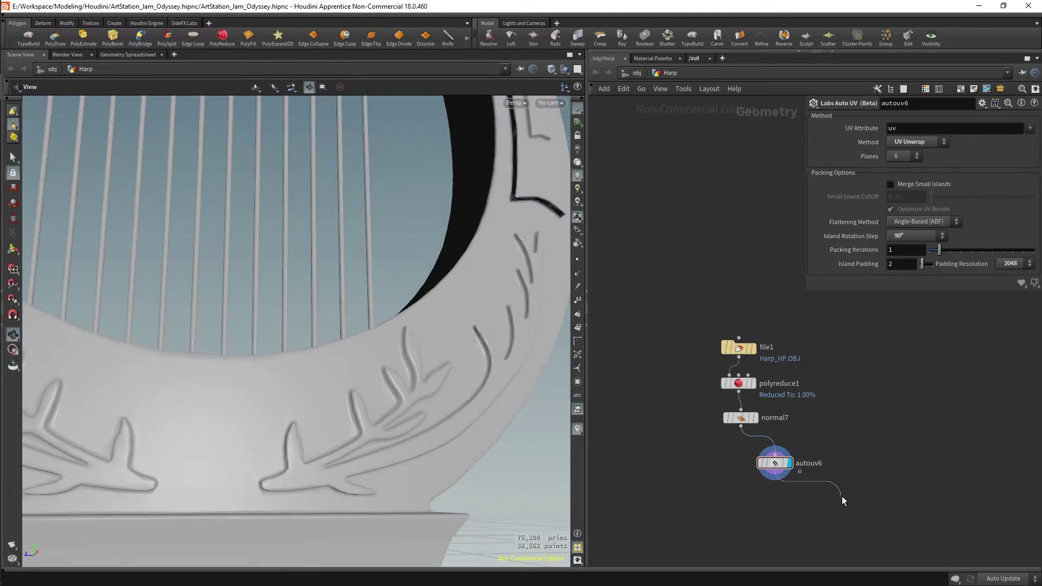
Add a Labs UV Visualize node and preview the UV islands on the harp
{"action": "key", "text": "Tab"}
{"action": "type", "text": "visualize"}
{"action": "key", "text": "Return"}
{"action": "left_click", "coordinate": [841, 496]}
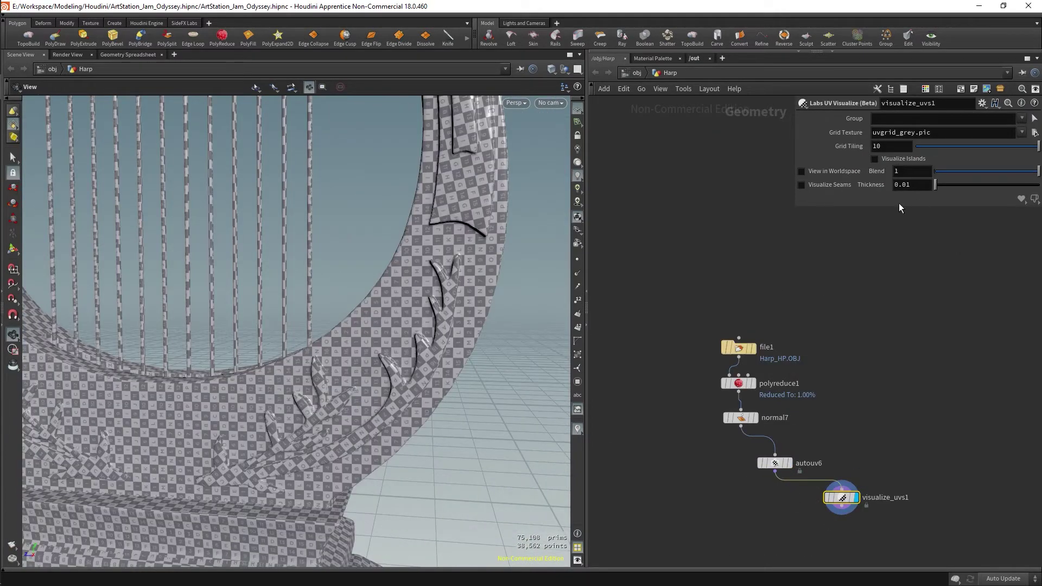
{"action": "left_click", "coordinate": [874, 158]}
{"action": "left_click_drag", "start_coordinate": [374, 301], "coordinate": [244, 373]}
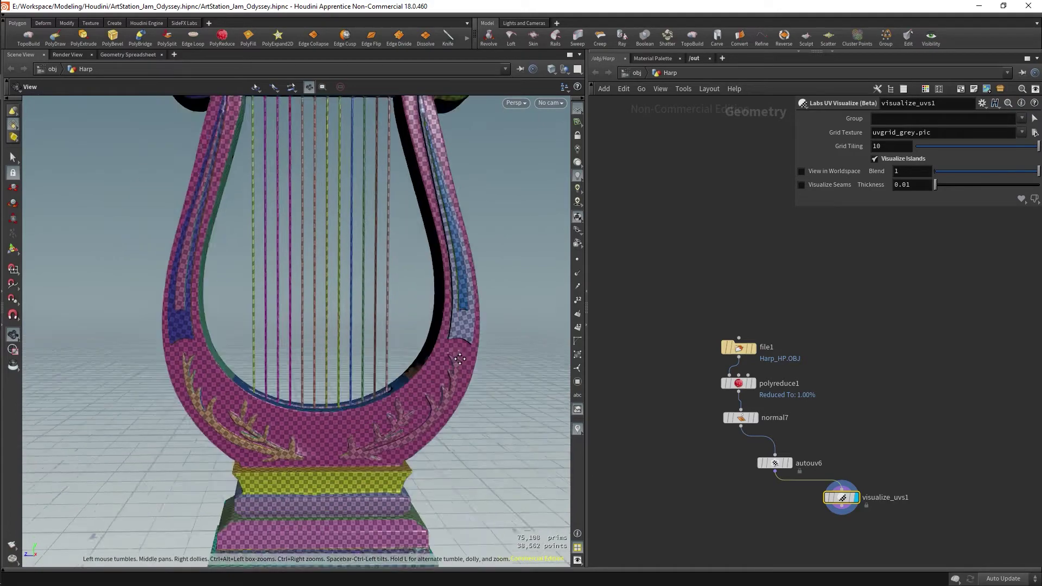
{"action": "left_click", "coordinate": [874, 159]}
Add a Labs Soften Normals node below autouv6
{"action": "key", "text": "Tab"}
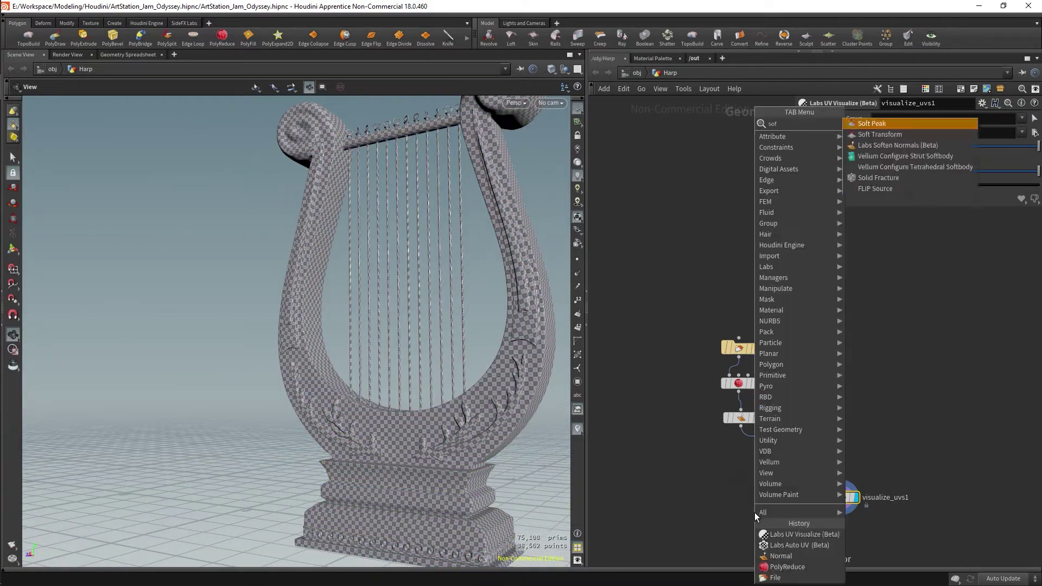
{"action": "key", "text": "Escape"}
{"action": "key", "text": "Tab"}
{"action": "type", "text": "soft"}
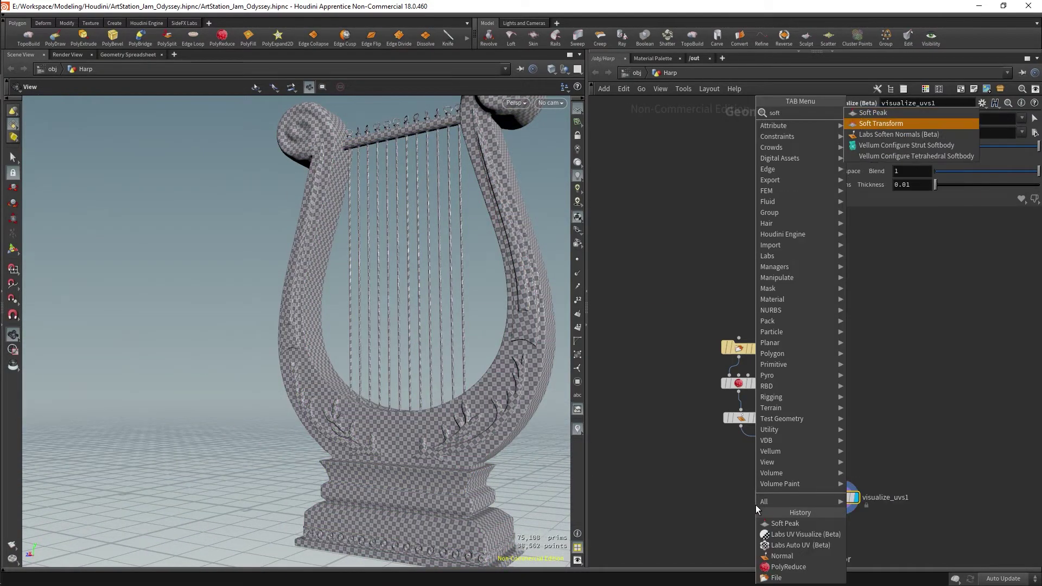
{"action": "key", "text": "Return"}
{"action": "left_click", "coordinate": [756, 504]}
Enable Harden UV Seams on soften_normals2 and save the scene
{"action": "left_click", "coordinate": [865, 130]}
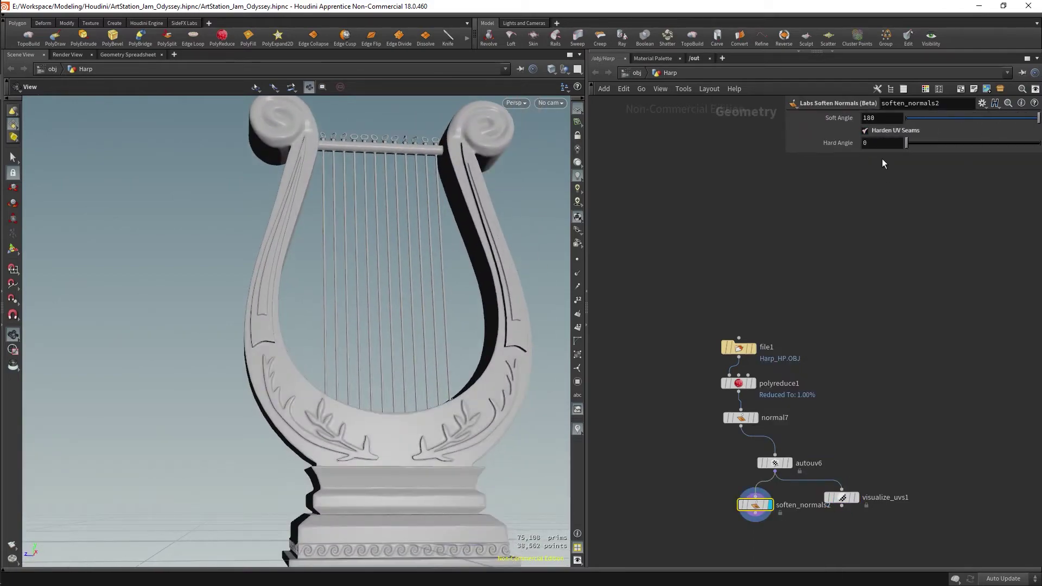
{"action": "left_click_drag", "start_coordinate": [521, 325], "coordinate": [407, 244]}
{"action": "key", "text": "ctrl+s"}
{"action": "middle_click_drag", "start_coordinate": [760, 545], "coordinate": [783, 441]}
Add a File Cache node below soften_normals2
{"action": "key", "text": "Tab"}
{"action": "type", "text": "filecache"}
{"action": "key", "text": "Return"}
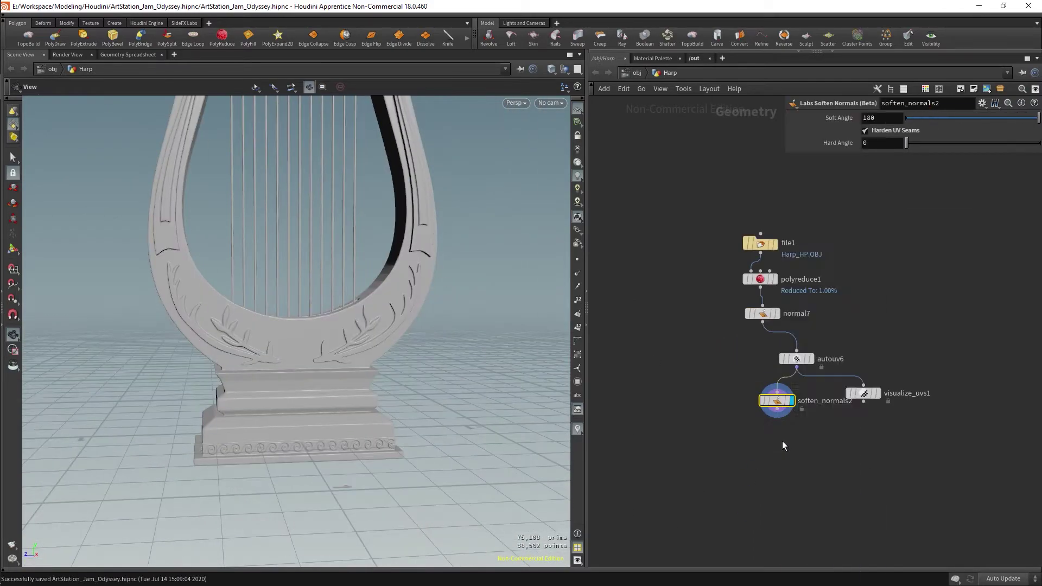
{"action": "left_click", "coordinate": [782, 441]}
Set the cache output to $HIP/geo/Harp_LP(after HP).obj and colour the node red
{"action": "left_click", "coordinate": [1025, 167]}
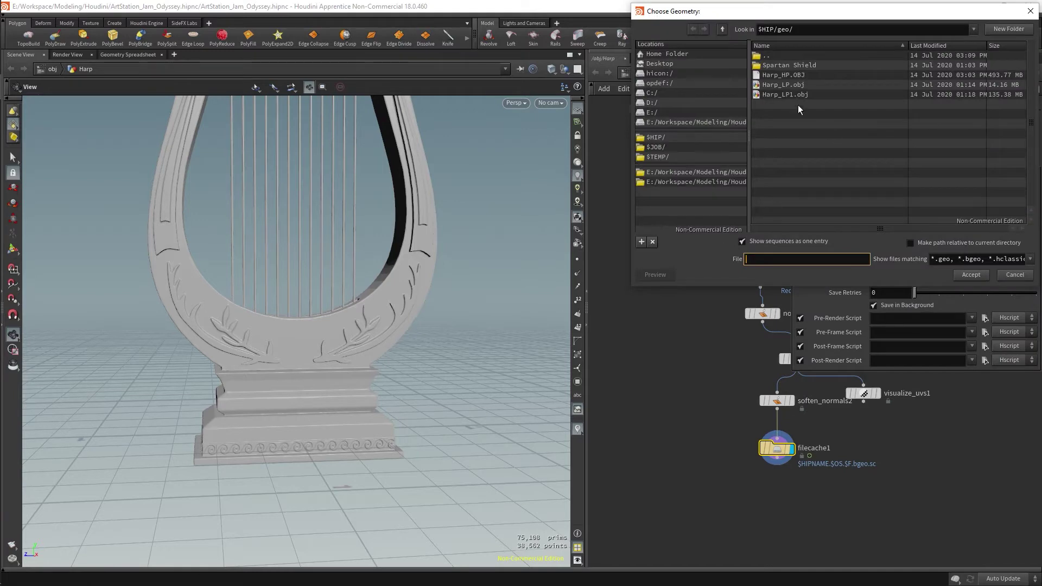
{"action": "left_click", "coordinate": [784, 85]}
{"action": "type", "text": "r HP).obj"}
{"action": "key", "text": "Return"}
{"action": "key", "text": "c"}
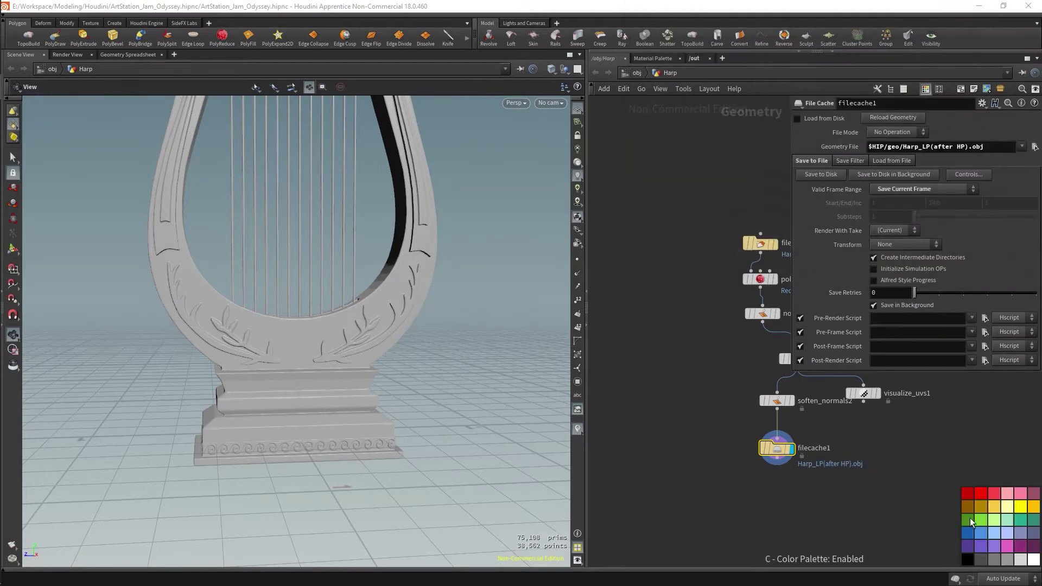
{"action": "left_click", "coordinate": [968, 495]}
Write the low-poly harp cache to disk and launch Substance Painter
{"action": "key", "text": "z"}
{"action": "left_click", "coordinate": [821, 177]}
{"action": "key", "text": "super"}
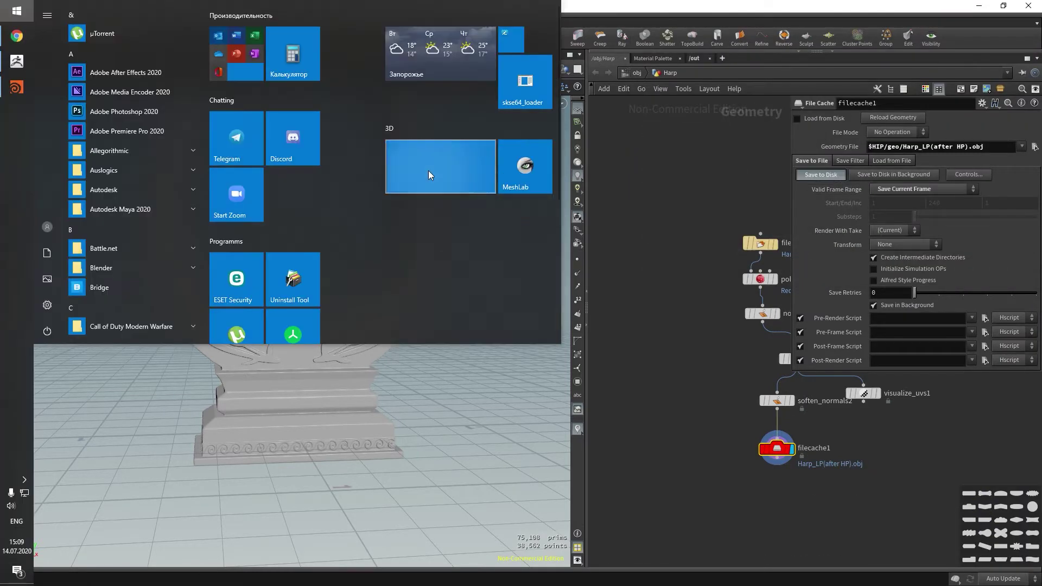
{"action": "left_click", "coordinate": [428, 171]}
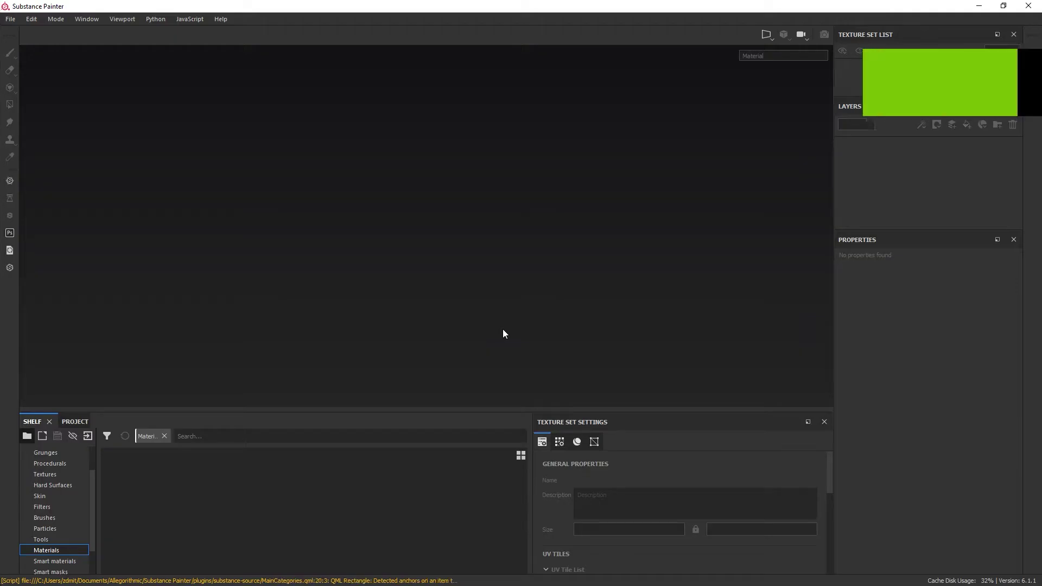
Create a new Substance Painter project using the Harp_LP(after HP).obj mesh
{"action": "key", "text": "ctrl+n"}
{"action": "left_click", "coordinate": [632, 174]}
{"action": "double_click", "coordinate": [619, 233]}
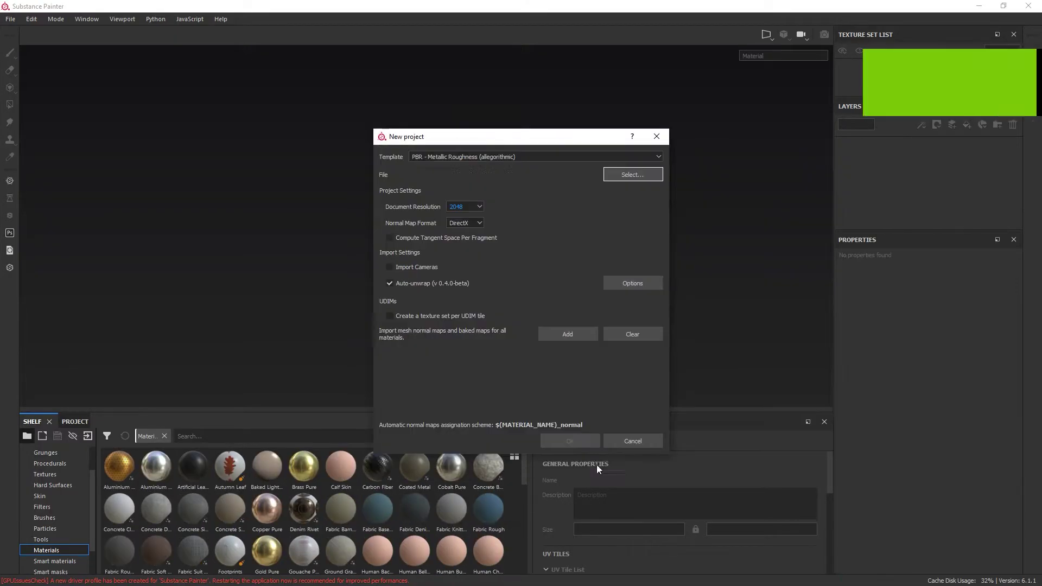
{"action": "key", "text": "Return"}
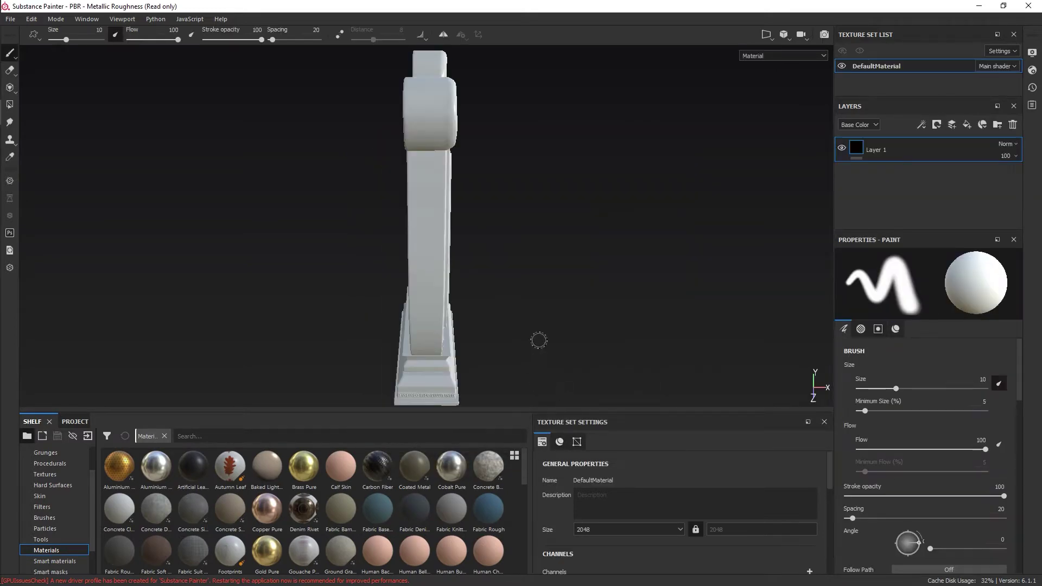
Bake DefaultMaterial mesh maps with ambient occlusion enabled
{"action": "scroll", "coordinate": [744, 520], "scroll_direction": "down", "scroll_amount": 5}
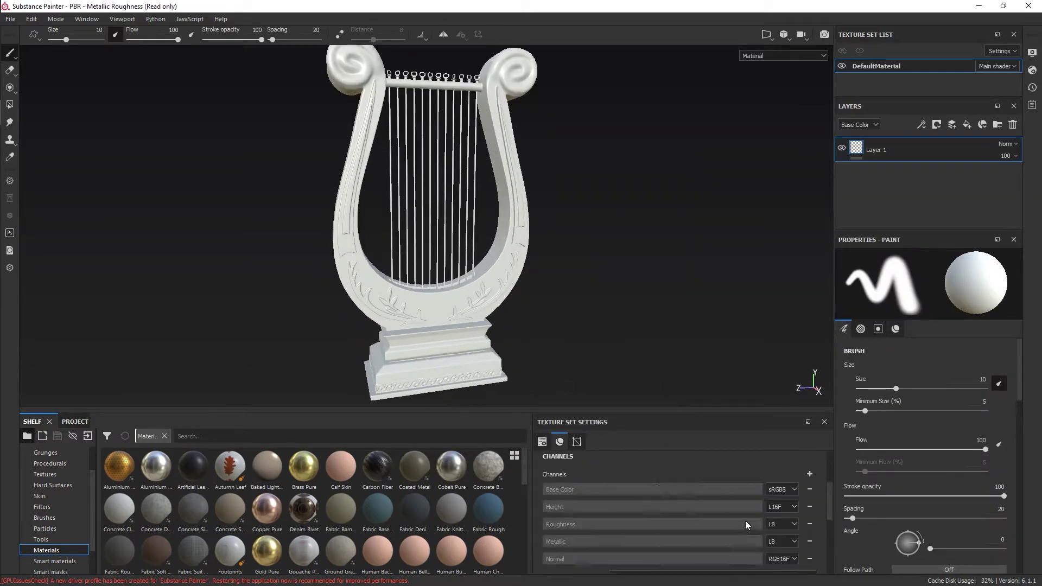
{"action": "scroll", "coordinate": [783, 483], "scroll_direction": "down", "scroll_amount": 3}
{"action": "left_click", "coordinate": [785, 485]}
{"action": "left_click", "coordinate": [398, 213]}
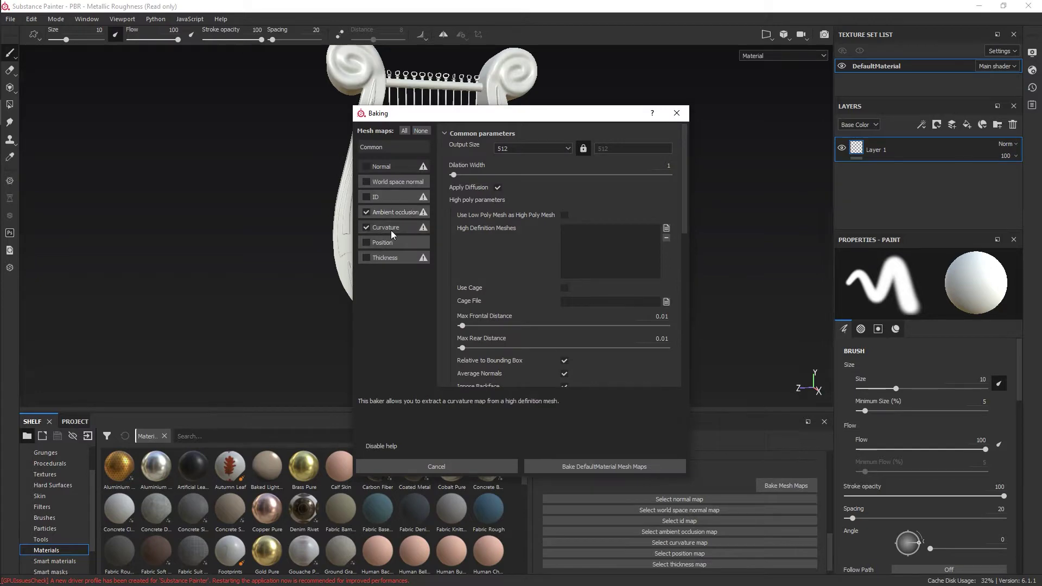
{"action": "left_click", "coordinate": [604, 466]}
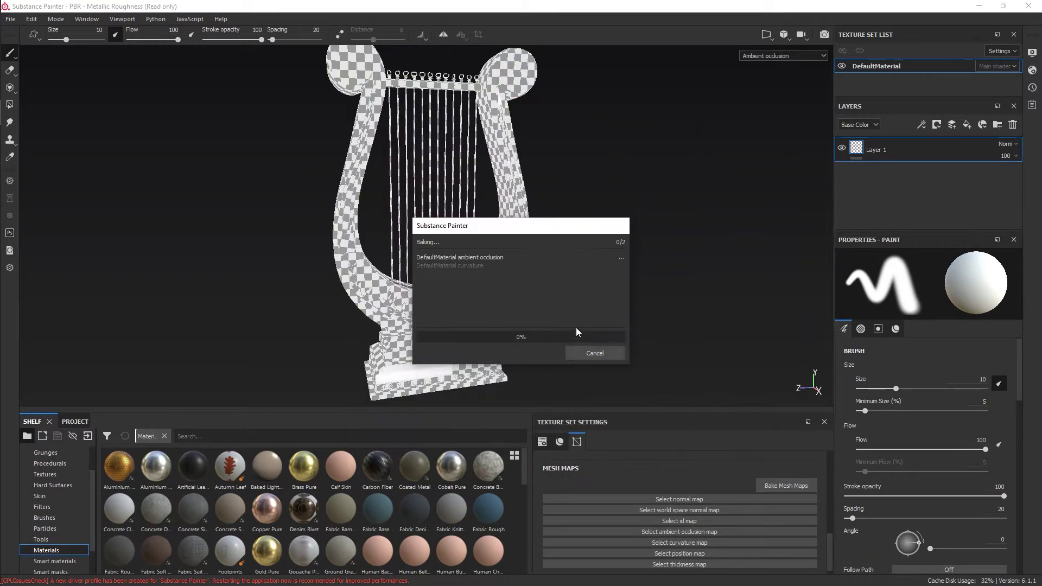
Bake the position, world space normal and thickness maps as well
{"action": "left_click", "coordinate": [367, 258]}
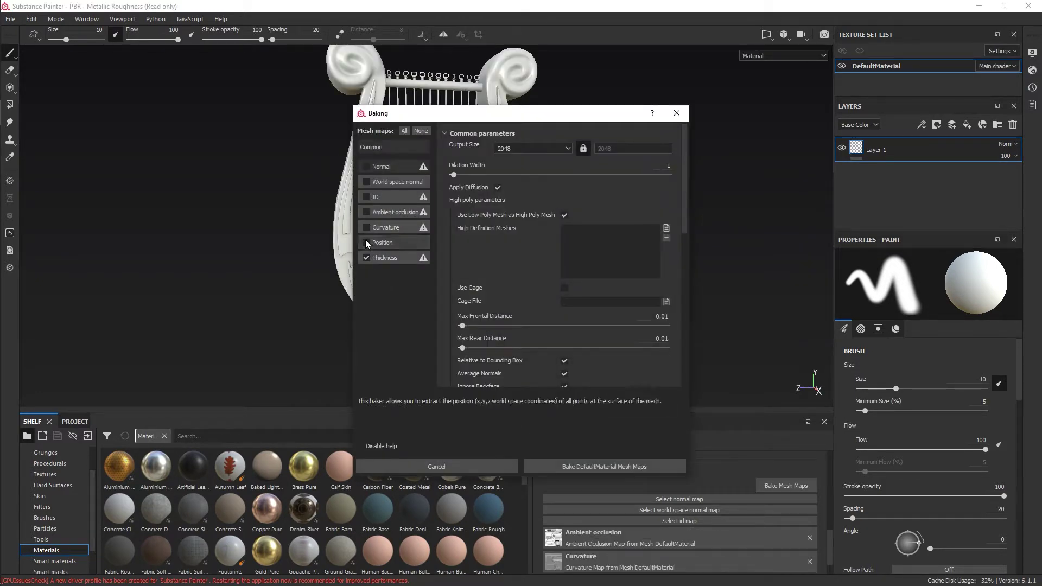
{"action": "left_click", "coordinate": [366, 242]}
{"action": "left_click", "coordinate": [367, 181]}
{"action": "left_click", "coordinate": [367, 258]}
{"action": "left_click", "coordinate": [590, 466]}
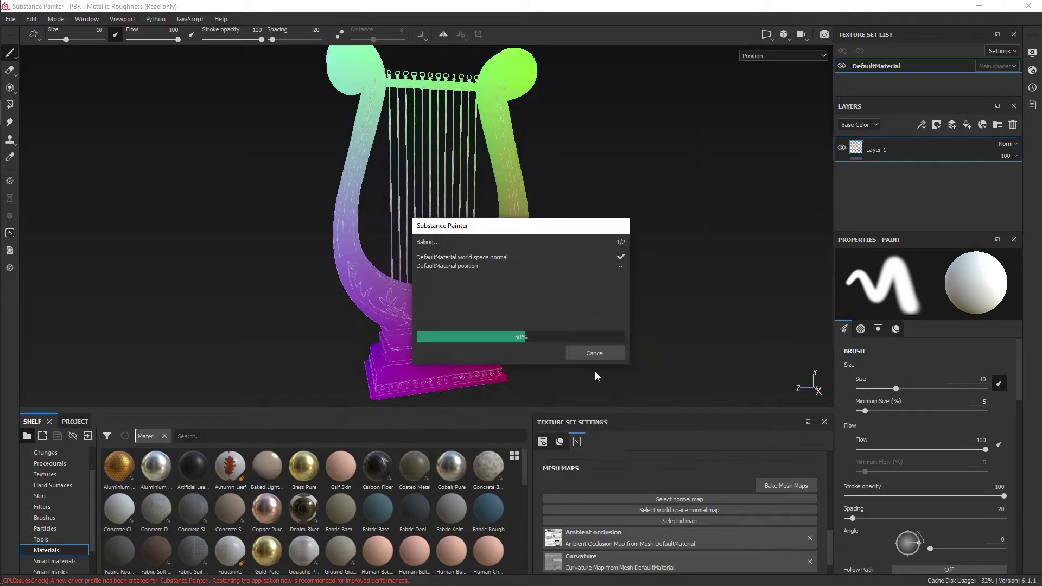
{"action": "left_click", "coordinate": [785, 486]}
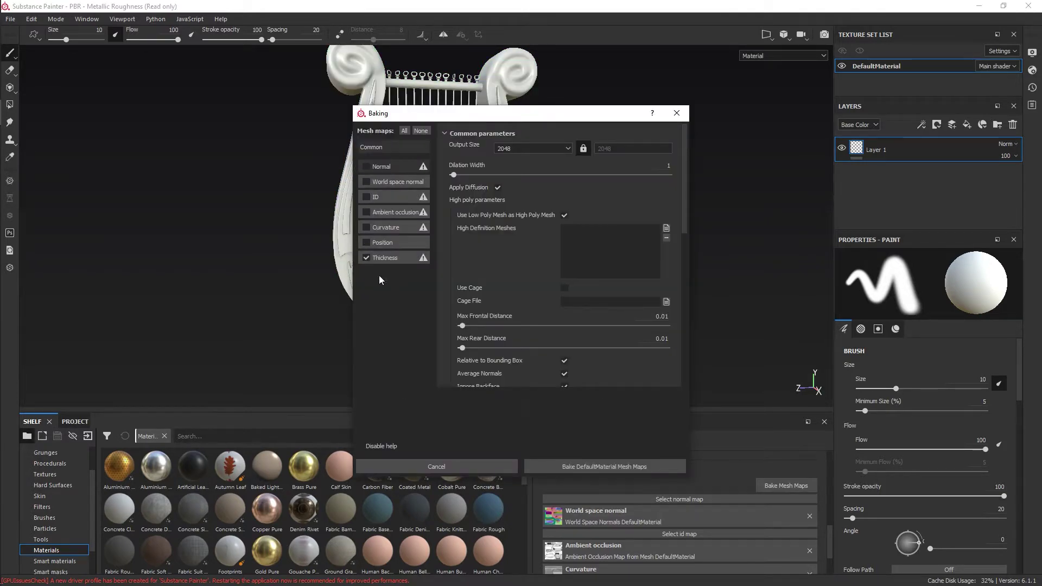
{"action": "left_click", "coordinate": [604, 466]}
{"action": "left_click", "coordinate": [59, 560]}
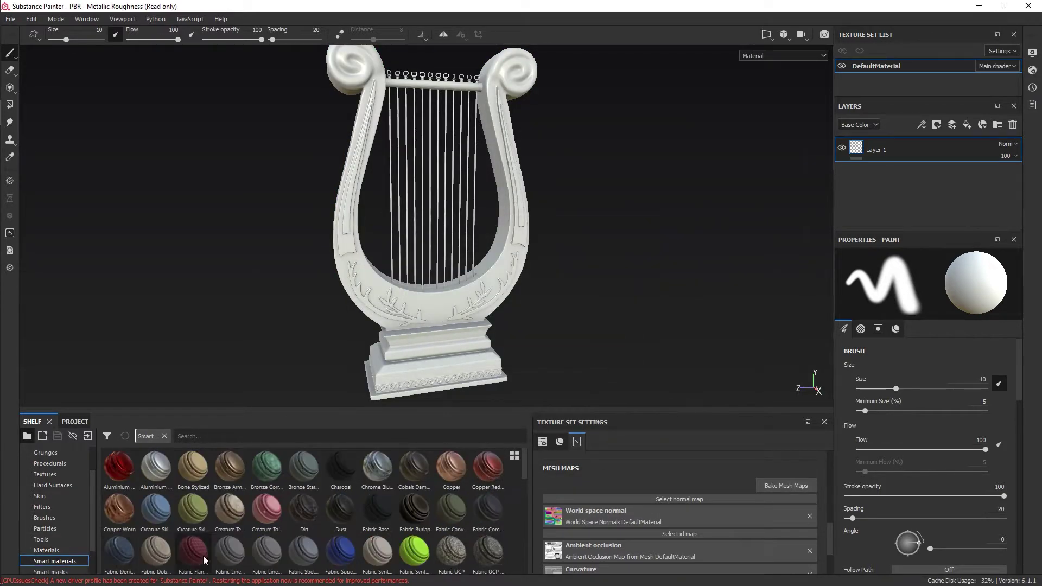
{"action": "scroll", "coordinate": [205, 561], "scroll_direction": "down", "scroll_amount": 5}
{"action": "scroll", "coordinate": [205, 561], "scroll_direction": "down", "scroll_amount": 5}
{"action": "mouse_move", "coordinate": [267, 470]}
{"action": "left_mouse_down"}
{"action": "mouse_move", "coordinate": [504, 333]}
{"action": "mouse_move", "coordinate": [276, 363]}
{"action": "mouse_move", "coordinate": [410, 367]}
{"action": "left_mouse_up"}
{"action": "key", "text": "ctrl+z"}
{"action": "left_click_drag", "start_coordinate": [418, 517], "coordinate": [488, 271]}
{"action": "scroll", "coordinate": [569, 330], "scroll_direction": "up", "scroll_amount": 3}
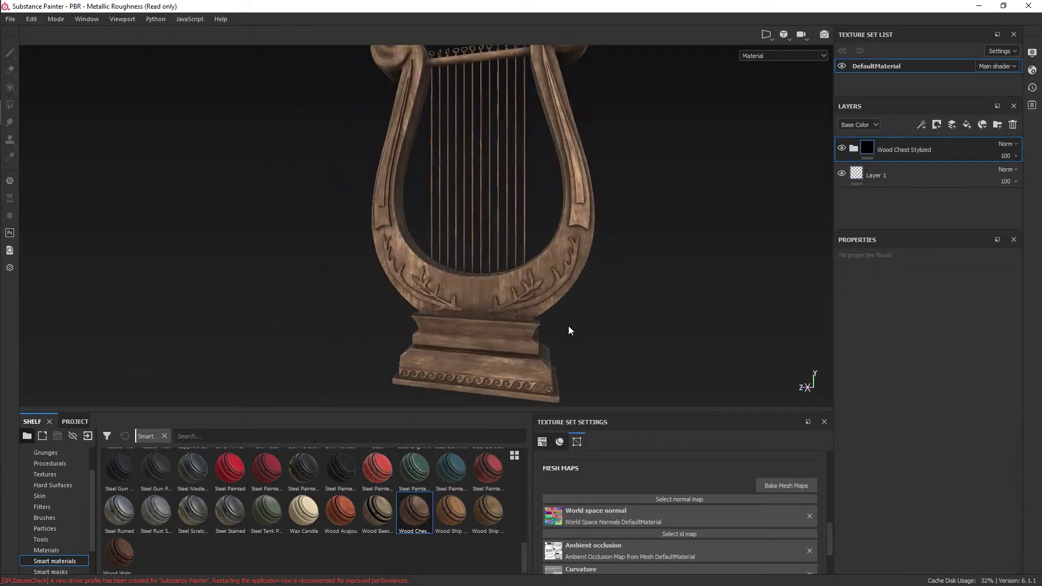
{"action": "key", "text": "ctrl+z"}
{"action": "mouse_move", "coordinate": [119, 553]}
{"action": "left_mouse_down"}
{"action": "mouse_move", "coordinate": [470, 330]}
{"action": "mouse_move", "coordinate": [495, 367]}
{"action": "mouse_move", "coordinate": [447, 326]}
{"action": "left_mouse_up"}
{"action": "key", "text": "ctrl+z"}
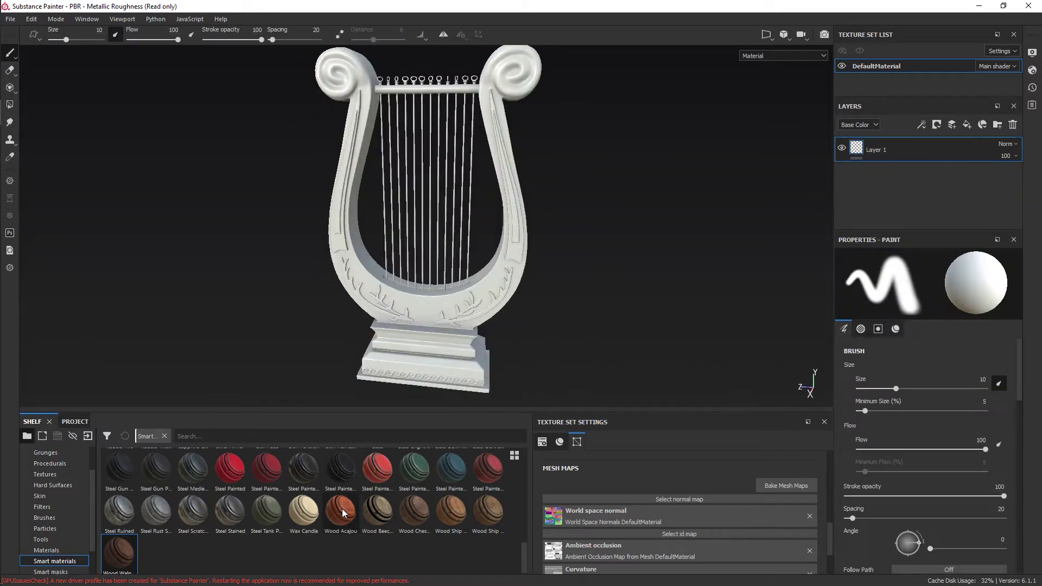
{"action": "mouse_move", "coordinate": [304, 510]}
{"action": "left_mouse_down"}
{"action": "mouse_move", "coordinate": [464, 335]}
{"action": "mouse_move", "coordinate": [312, 352]}
{"action": "mouse_move", "coordinate": [519, 337]}
{"action": "left_mouse_up"}
{"action": "key", "text": "ctrl+z"}
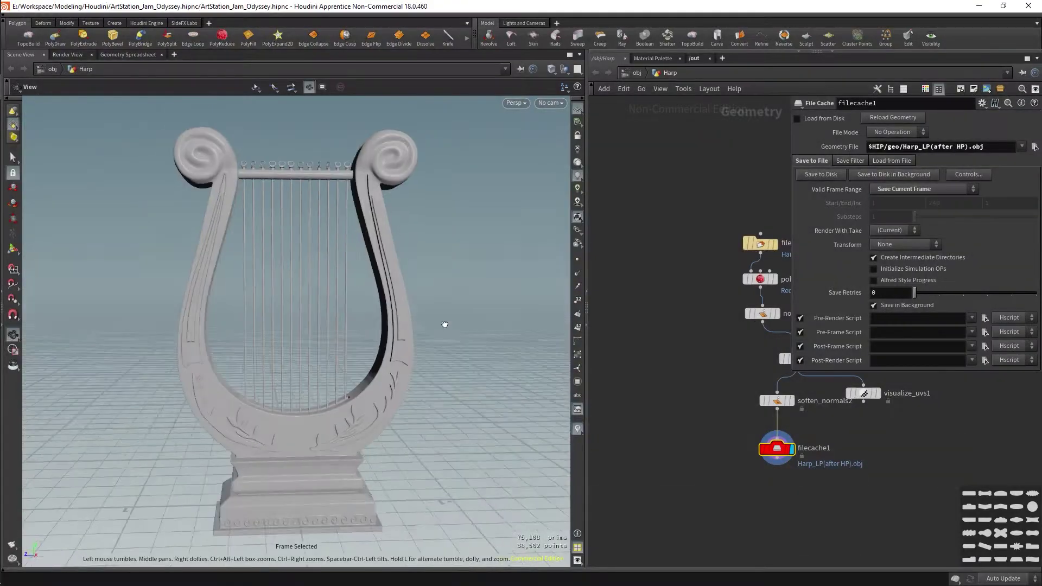
Raise polyreduce1's Percent To Keep from 1 to 2
{"action": "left_click_drag", "start_coordinate": [502, 315], "coordinate": [412, 317]}
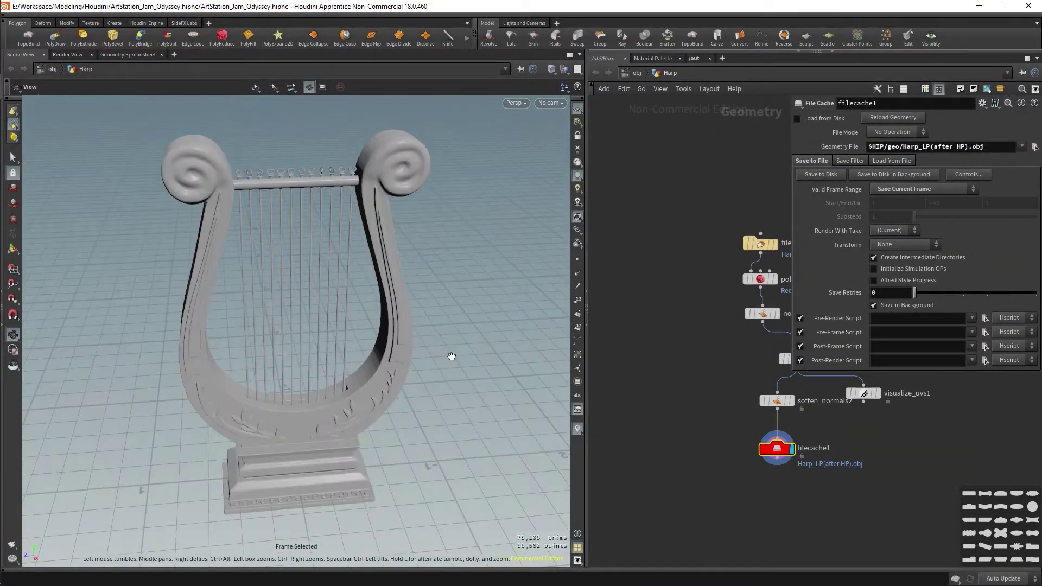
{"action": "middle_click_drag", "start_coordinate": [711, 413], "coordinate": [655, 418]}
{"action": "left_click", "coordinate": [704, 285]}
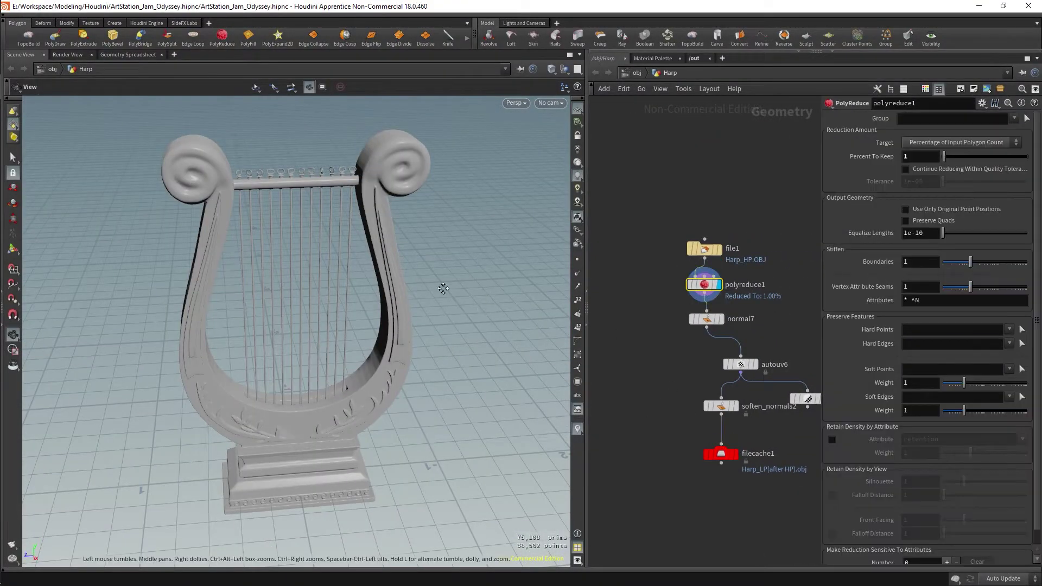
{"action": "scroll", "coordinate": [345, 279], "scroll_direction": "up", "scroll_amount": 5}
{"action": "scroll", "coordinate": [345, 278], "scroll_direction": "up", "scroll_amount": 5}
{"action": "left_click_drag", "start_coordinate": [889, 158], "coordinate": [892, 159]}
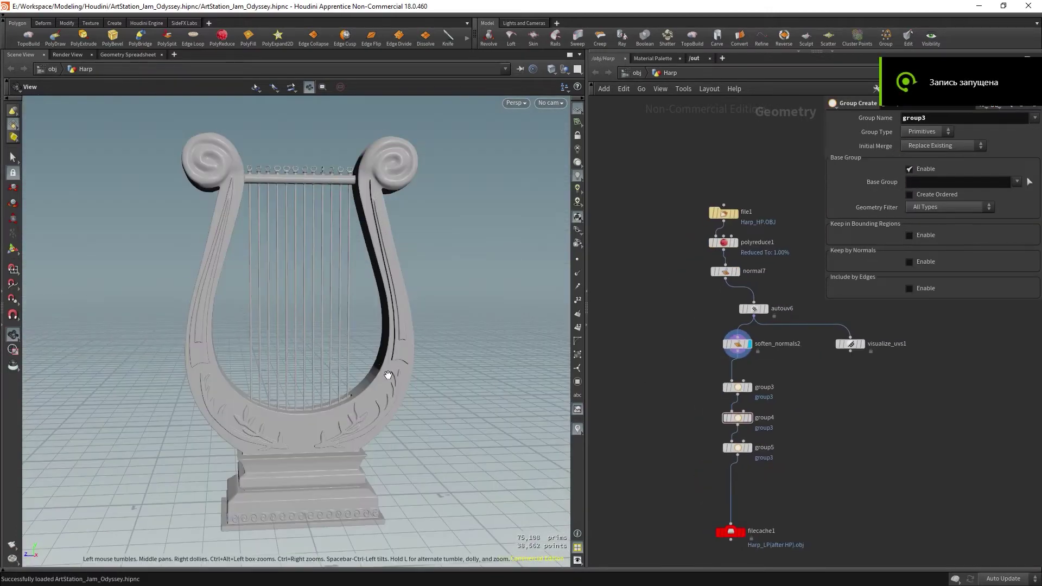
Rename the existing group nodes to Main_geo1 and Ornament
{"action": "double_click", "coordinate": [765, 387]}
{"action": "type", "text": "Main_geo1"}
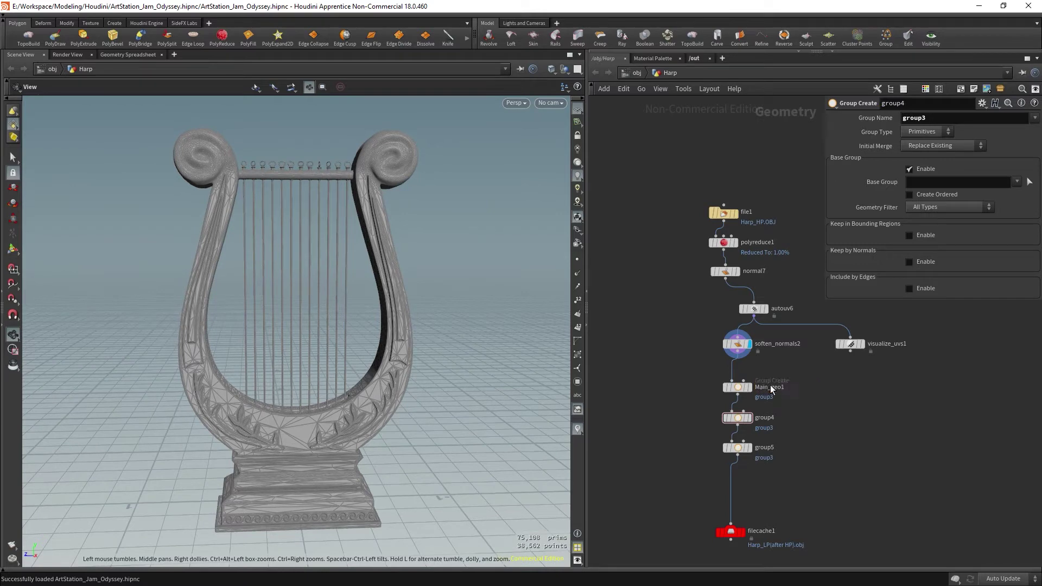
{"action": "type", "text": "nament"}
{"action": "key", "text": "Return"}
{"action": "double_click", "coordinate": [765, 448]}
{"action": "type", "text": "Strings1"}
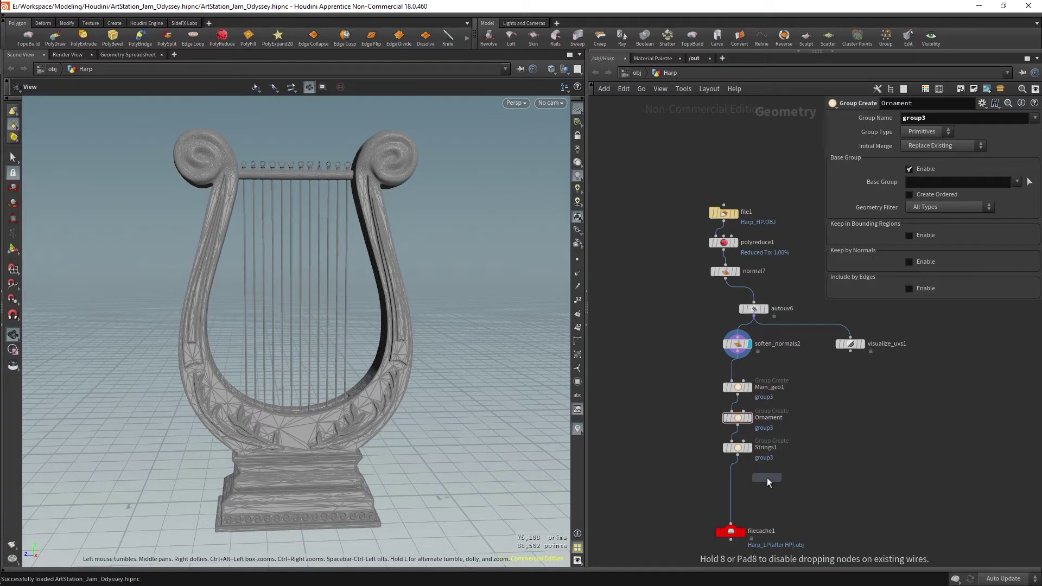
Insert a new Group node before the file cache and name it Lever
{"action": "key", "text": "Tab"}
{"action": "key", "text": "Return"}
{"action": "left_click", "coordinate": [766, 481]}
{"action": "double_click", "coordinate": [764, 480]}
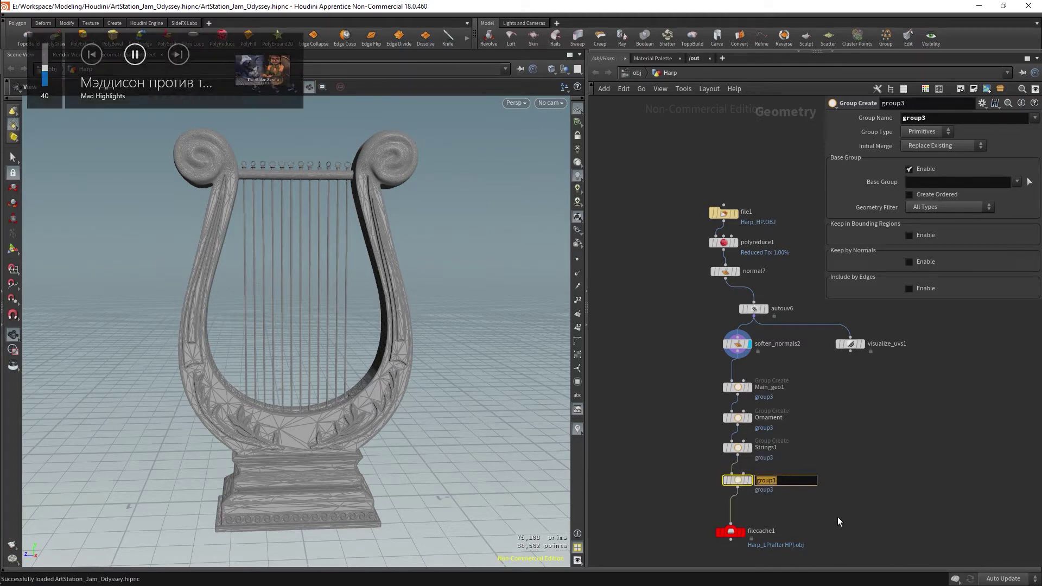
{"action": "type", "text": "Lever"}
{"action": "key", "text": "Return"}
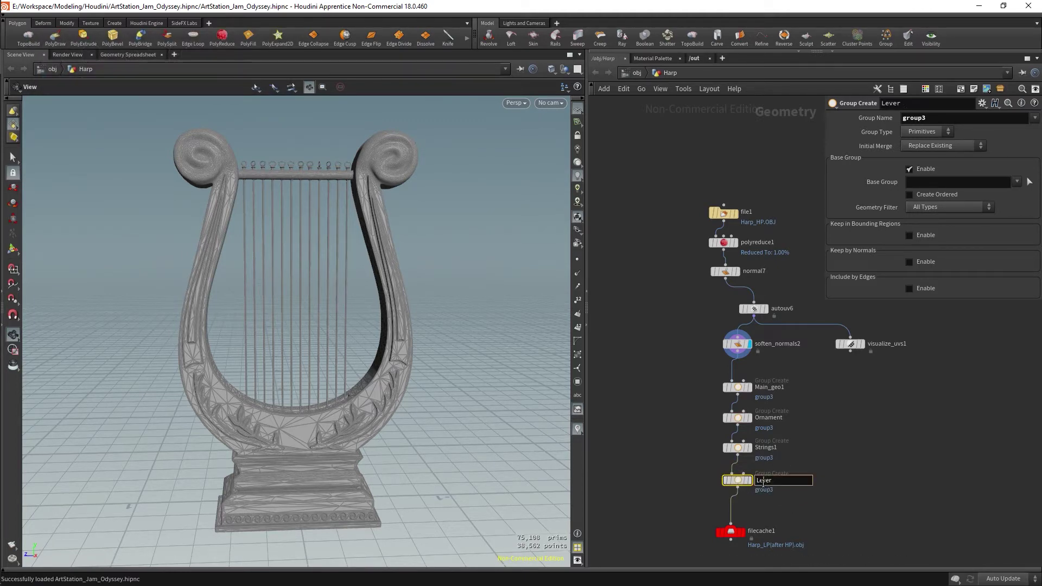
Set the group names on Strings1 and Main_geo1 and display Main_geo1
{"action": "left_click", "coordinate": [741, 445]}
{"action": "key", "text": "Return"}
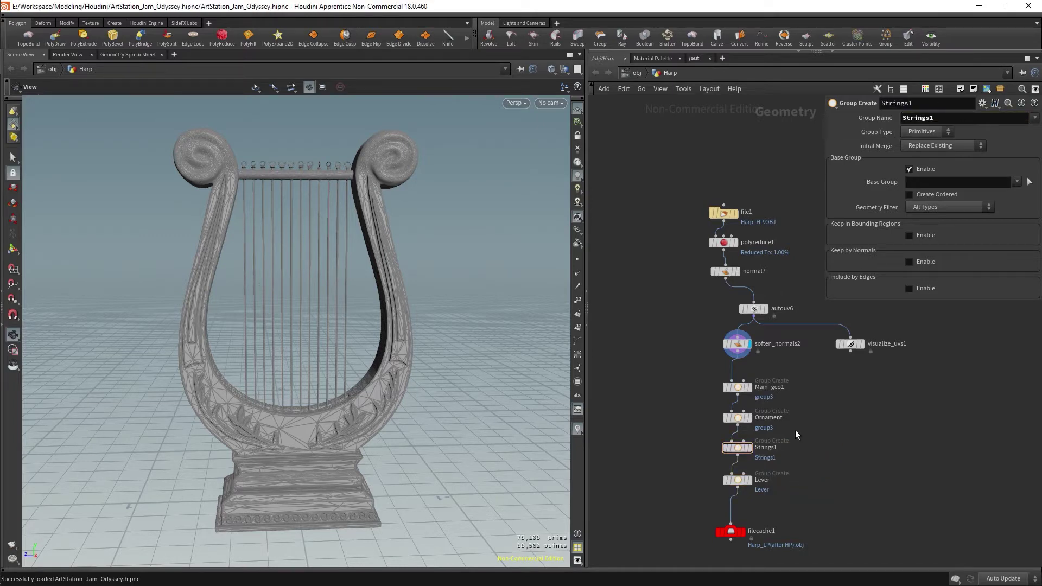
{"action": "double_click", "coordinate": [776, 418]}
{"action": "key", "text": "Return"}
{"action": "double_click", "coordinate": [781, 388]}
{"action": "type", "text": "Main_geo"}
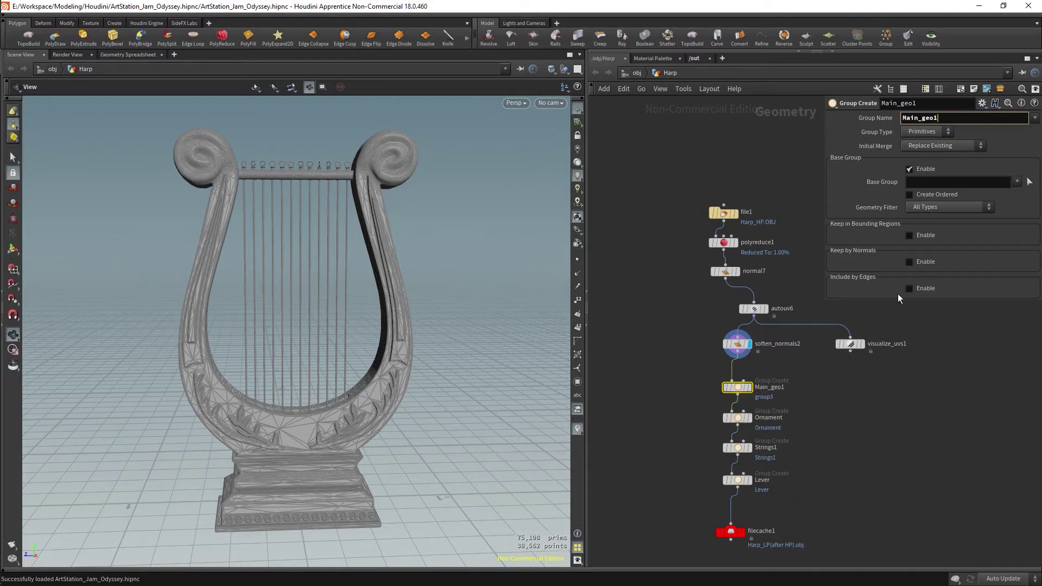
{"action": "key", "text": "Return"}
{"action": "left_click", "coordinate": [749, 387]}
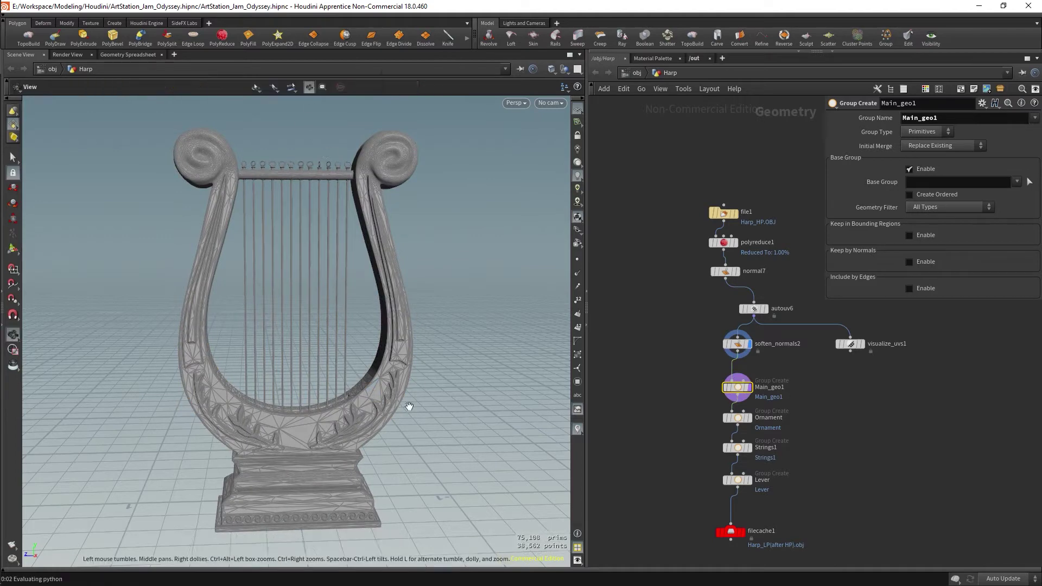
Start picking Main_geo1's base group with a selection spread angle of 10
{"action": "scroll", "coordinate": [409, 407], "scroll_direction": "up", "scroll_amount": 2}
{"action": "type", "text": "s"}
{"action": "type", "text": "30"}
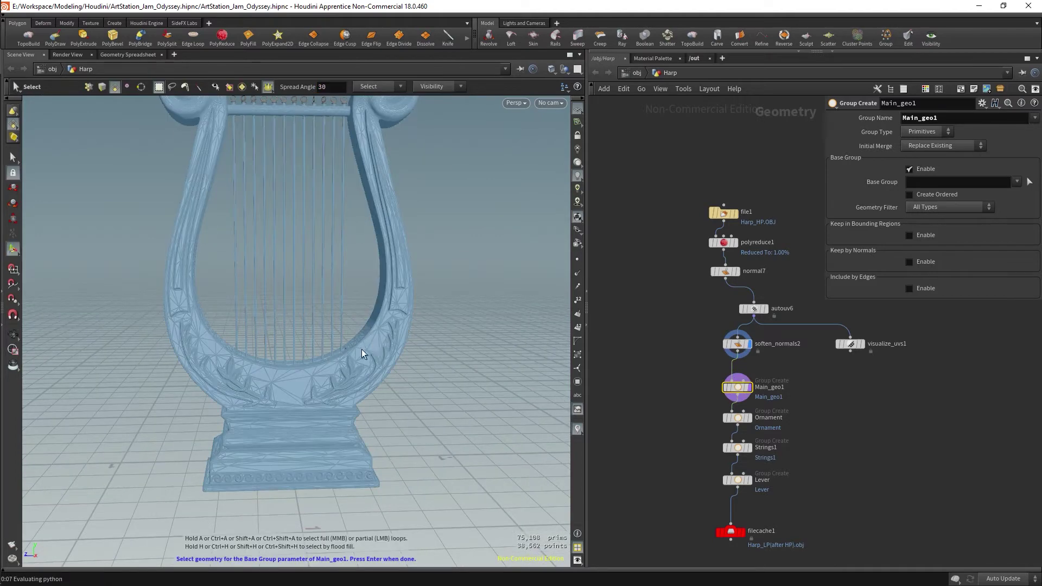
{"action": "left_click_drag", "start_coordinate": [362, 349], "coordinate": [346, 369], "text": "alt"}
{"action": "middle_click", "coordinate": [327, 92]}
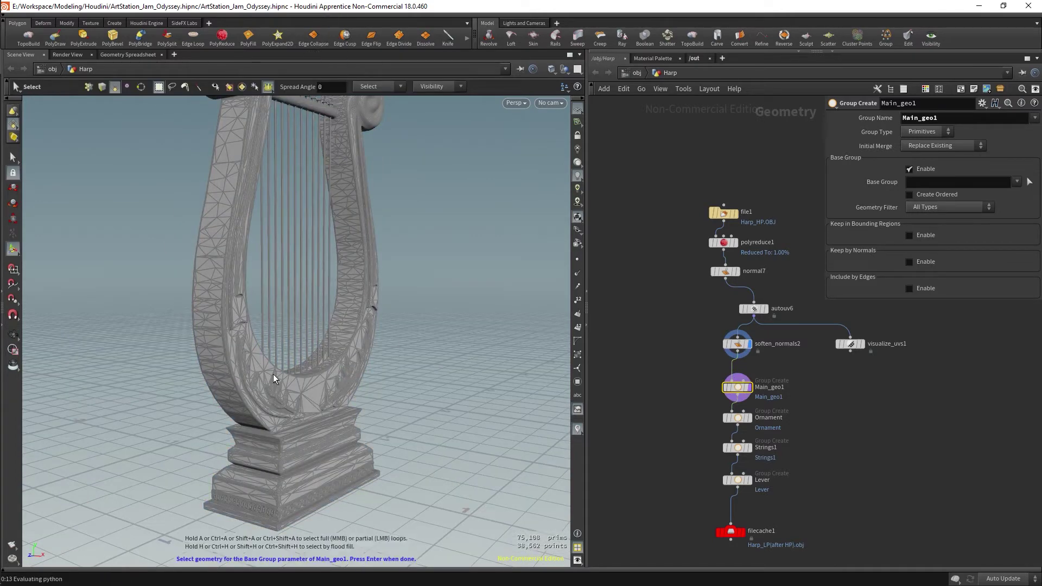
{"action": "double_click", "coordinate": [326, 87]}
{"action": "type", "text": "1"}
{"action": "key", "text": "Return"}
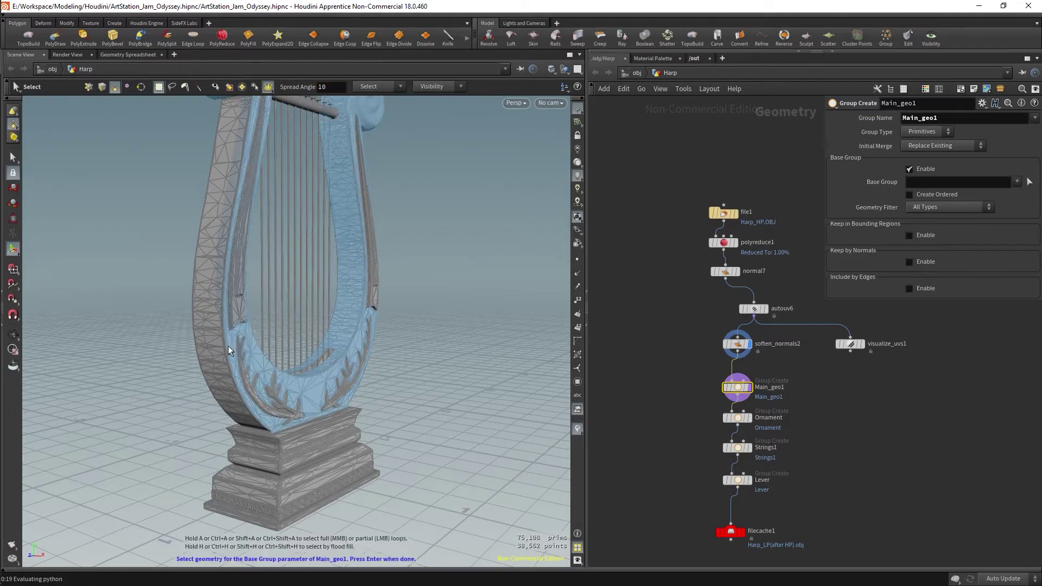
Make the harp's frame the base group and insert an Exploded View node above the groups
{"action": "left_click", "coordinate": [228, 346]}
{"action": "key", "text": "Escape"}
{"action": "mouse_move", "coordinate": [228, 346]}
{"action": "left_mouse_down"}
{"action": "mouse_move", "coordinate": [307, 500]}
{"action": "mouse_move", "coordinate": [343, 387]}
{"action": "mouse_move", "coordinate": [367, 401]}
{"action": "left_mouse_up"}
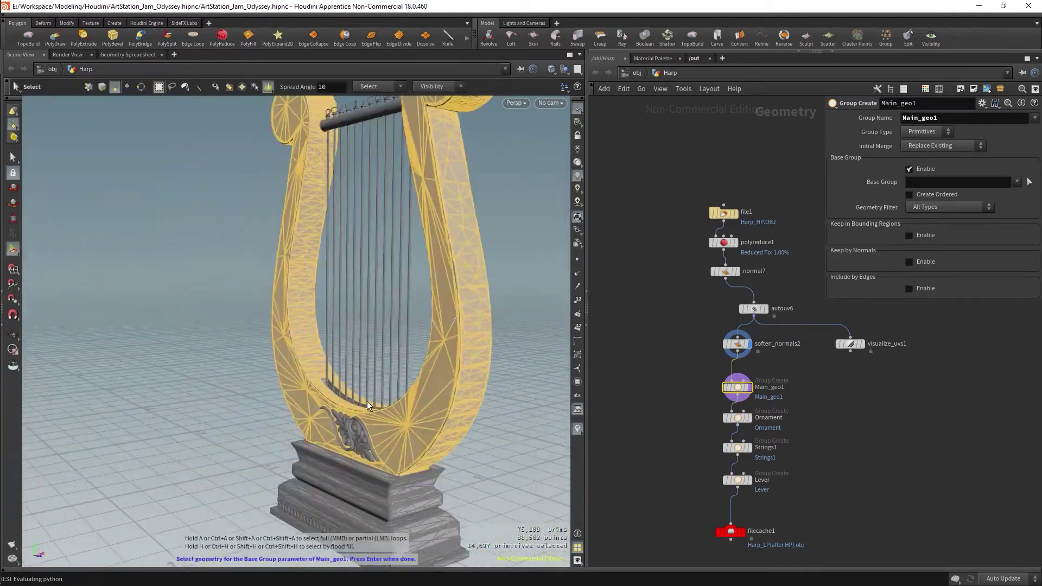
{"action": "key", "text": "Return"}
{"action": "key", "text": "Tab"}
{"action": "left_click", "coordinate": [731, 368]}
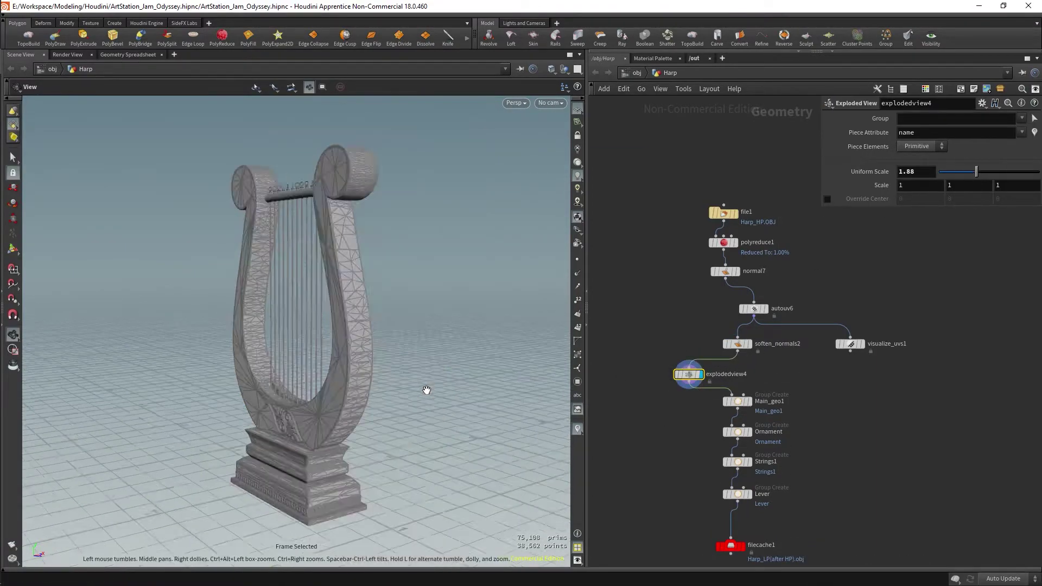
Frame the harp front-on in shaded view and remove the explodedview4 node
{"action": "left_click_drag", "start_coordinate": [425, 387], "coordinate": [396, 403]}
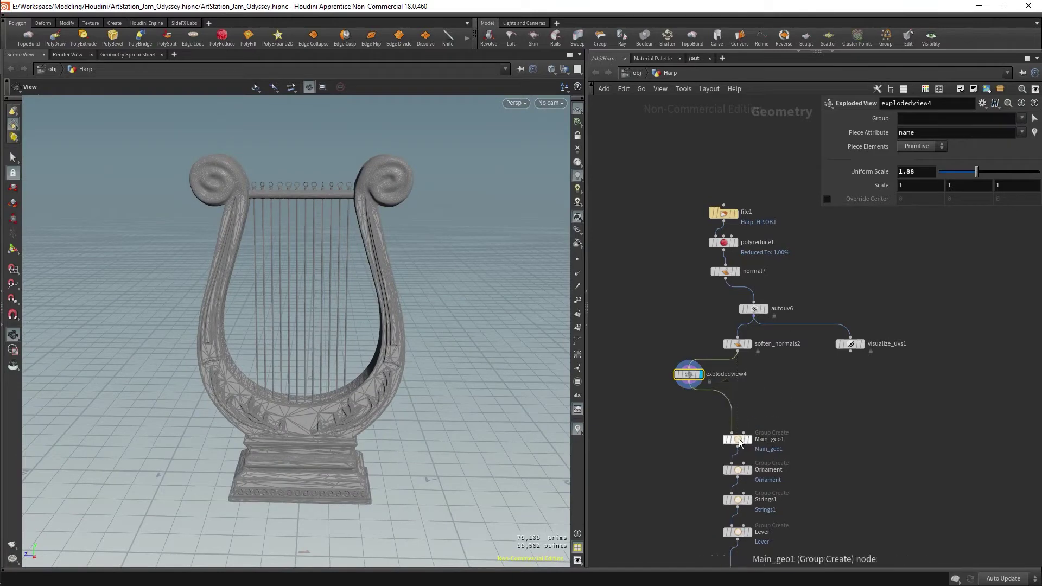
{"action": "key", "text": "f"}
{"action": "left_click_drag", "start_coordinate": [422, 349], "coordinate": [432, 337]}
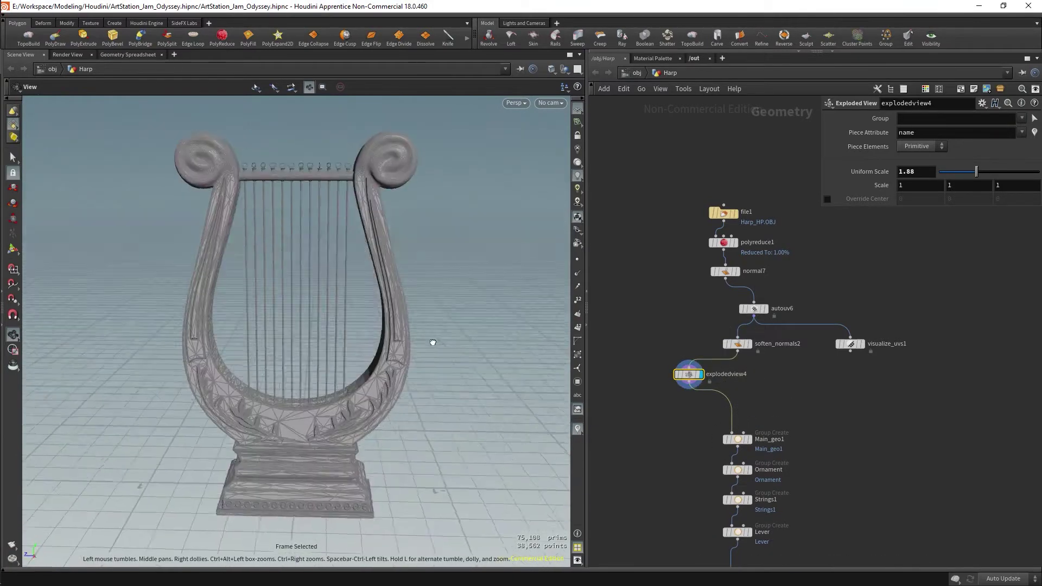
{"action": "key", "text": "h"}
{"action": "scroll", "coordinate": [774, 307], "scroll_direction": "up", "scroll_amount": 2}
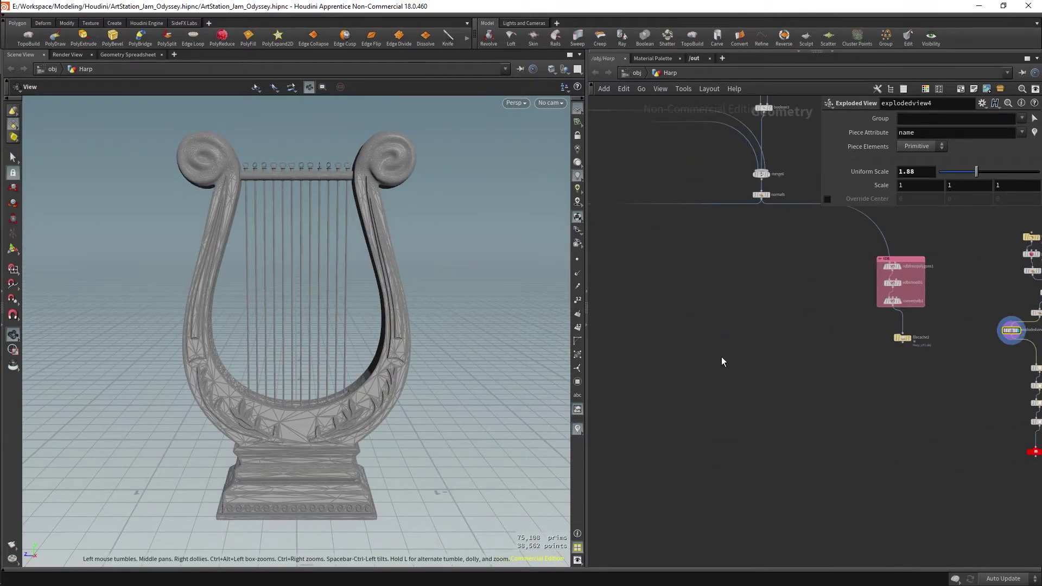
{"action": "scroll", "coordinate": [722, 361], "scroll_direction": "up", "scroll_amount": 2}
{"action": "scroll", "coordinate": [735, 464], "scroll_direction": "up", "scroll_amount": 3}
{"action": "scroll", "coordinate": [686, 420], "scroll_direction": "up", "scroll_amount": 1}
{"action": "key", "text": "shift+w"}
{"action": "key", "text": "shift+w"}
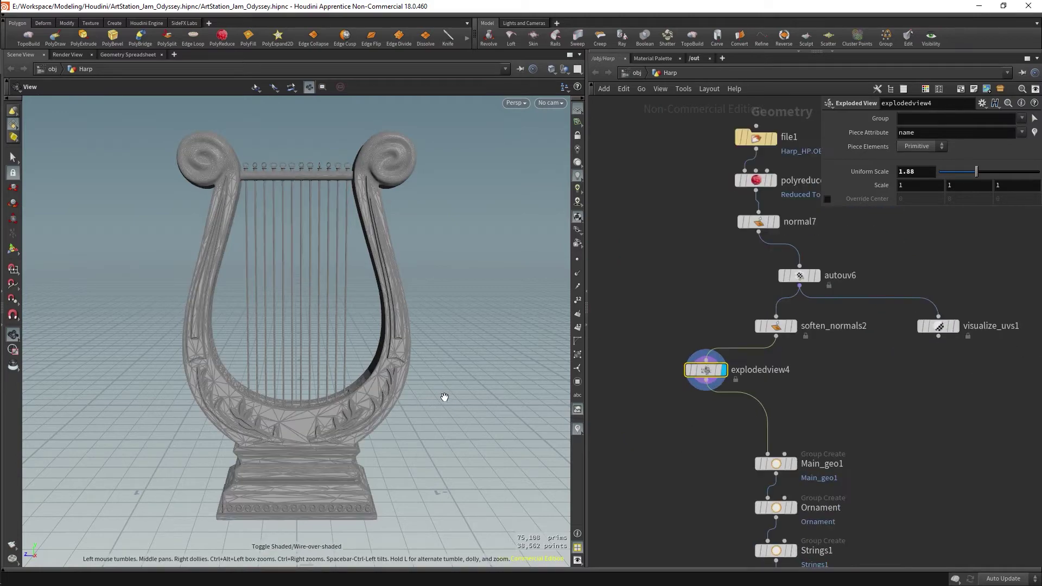
{"action": "left_click_drag", "start_coordinate": [419, 406], "coordinate": [420, 489]}
{"action": "key", "text": "f"}
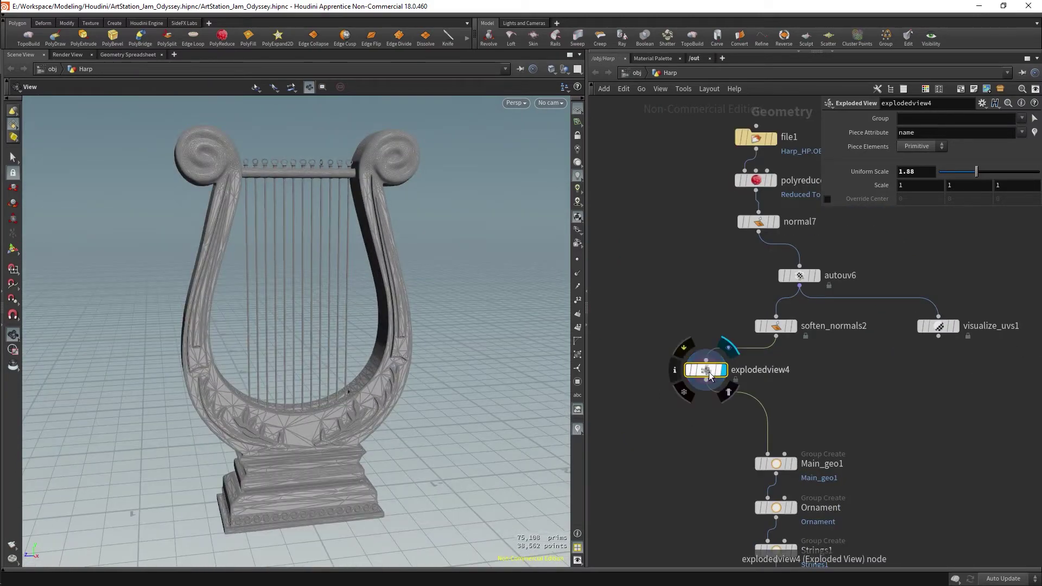
{"action": "key", "text": "ctrl+z"}
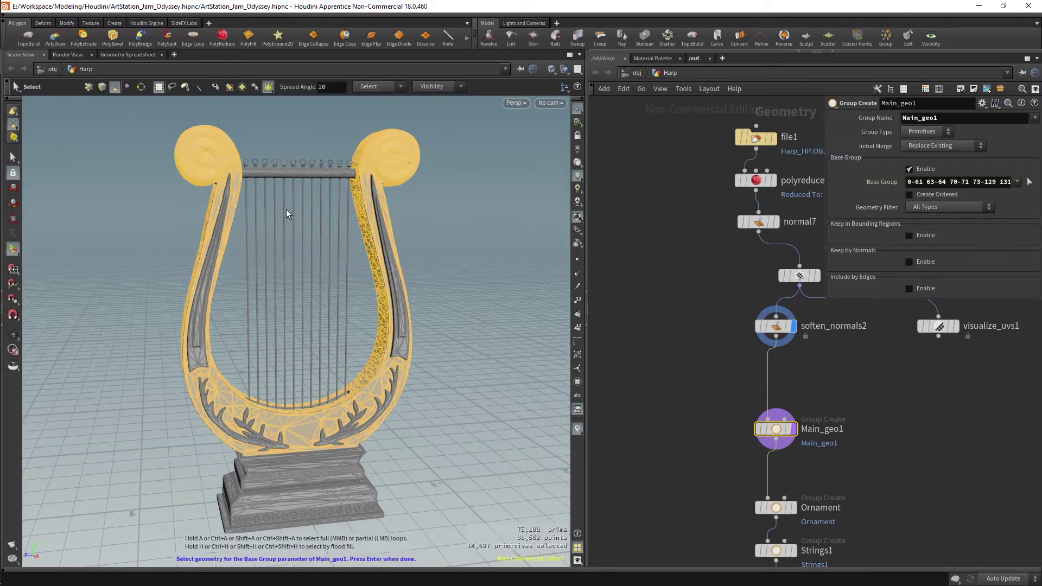
Tumble around the harp frame to find faces missed near the strings
{"action": "scroll", "coordinate": [314, 244], "scroll_direction": "up", "scroll_amount": 3}
{"action": "scroll", "coordinate": [315, 244], "scroll_direction": "up", "scroll_amount": 3}
{"action": "scroll", "coordinate": [291, 251], "scroll_direction": "up", "scroll_amount": 2}
{"action": "scroll", "coordinate": [244, 316], "scroll_direction": "up", "scroll_amount": 2}
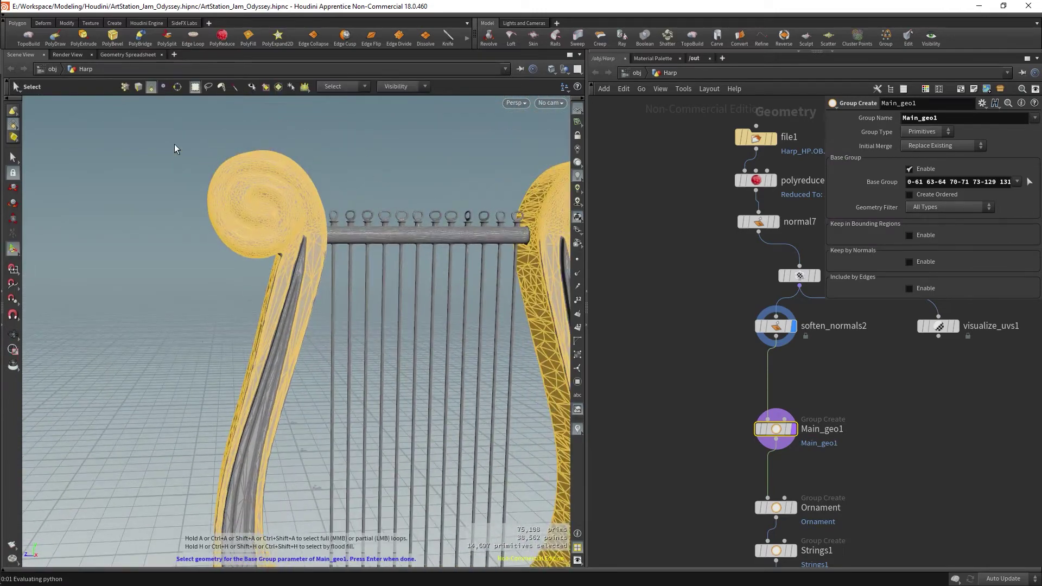
{"action": "mouse_move", "coordinate": [280, 274]}
{"action": "middle_mouse_down"}
{"action": "mouse_move", "coordinate": [262, 233]}
{"action": "mouse_move", "coordinate": [244, 109]}
{"action": "middle_mouse_up"}
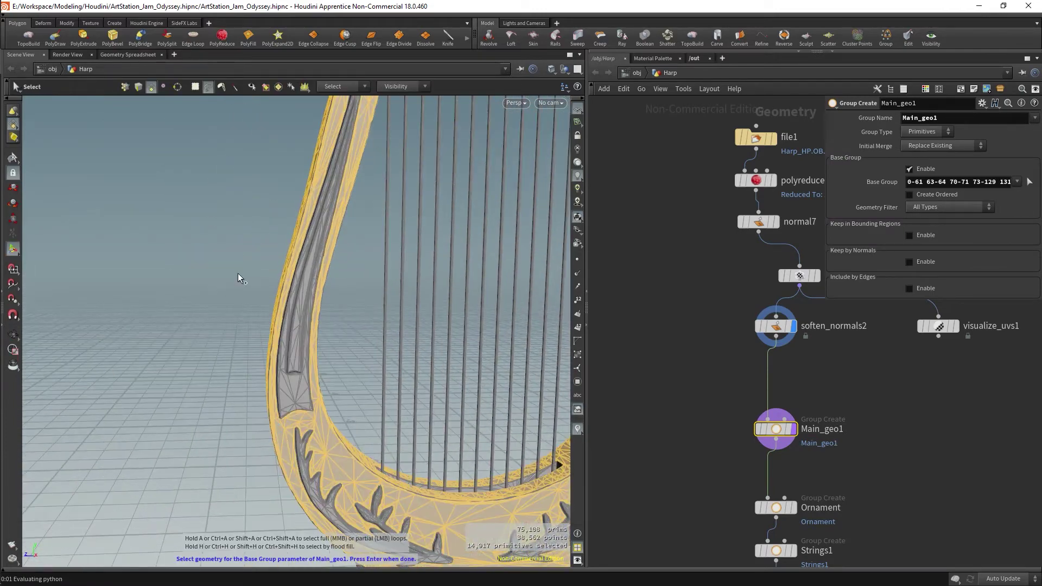
{"action": "middle_click_drag", "start_coordinate": [238, 278], "coordinate": [272, 331]}
{"action": "scroll", "coordinate": [282, 268], "scroll_direction": "down", "scroll_amount": 5}
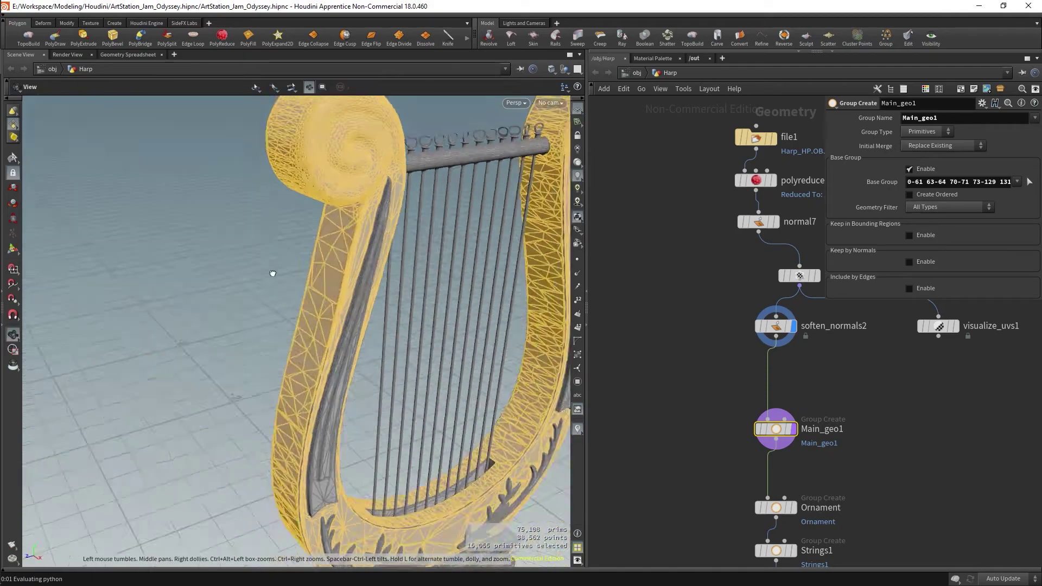
{"action": "mouse_move", "coordinate": [272, 274]}
{"action": "left_mouse_down", "text": "alt"}
{"action": "mouse_move", "coordinate": [380, 418]}
{"action": "mouse_move", "coordinate": [360, 505]}
{"action": "left_mouse_up", "text": "alt"}
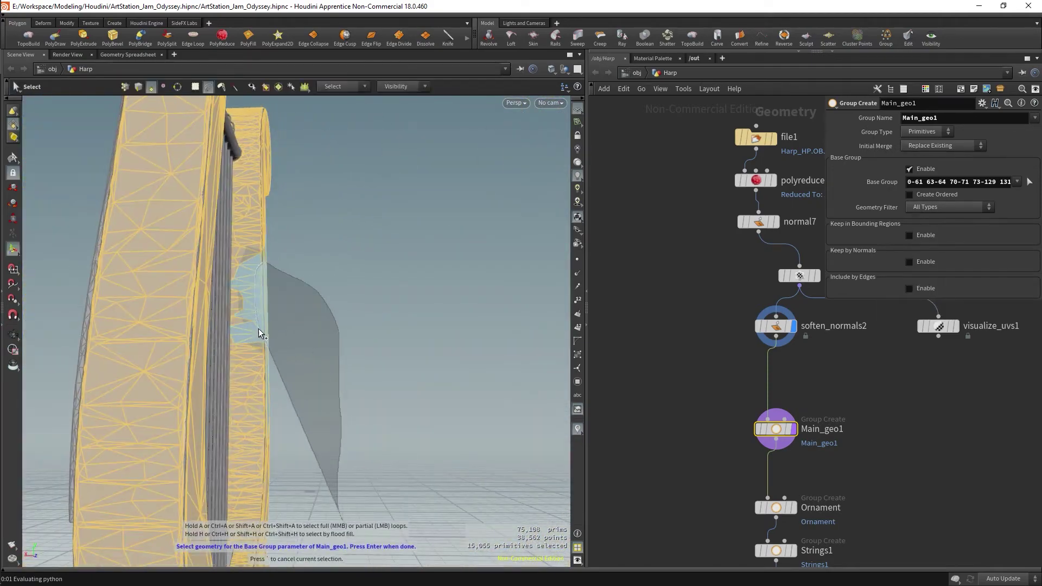
{"action": "scroll", "coordinate": [311, 480], "scroll_direction": "down", "scroll_amount": 5}
{"action": "mouse_move", "coordinate": [210, 458]}
{"action": "left_mouse_down", "text": "alt"}
{"action": "mouse_move", "coordinate": [407, 365]}
{"action": "mouse_move", "coordinate": [461, 360]}
{"action": "mouse_move", "coordinate": [190, 368]}
{"action": "left_mouse_up", "text": "alt"}
{"action": "scroll", "coordinate": [190, 368], "scroll_direction": "up", "scroll_amount": 3}
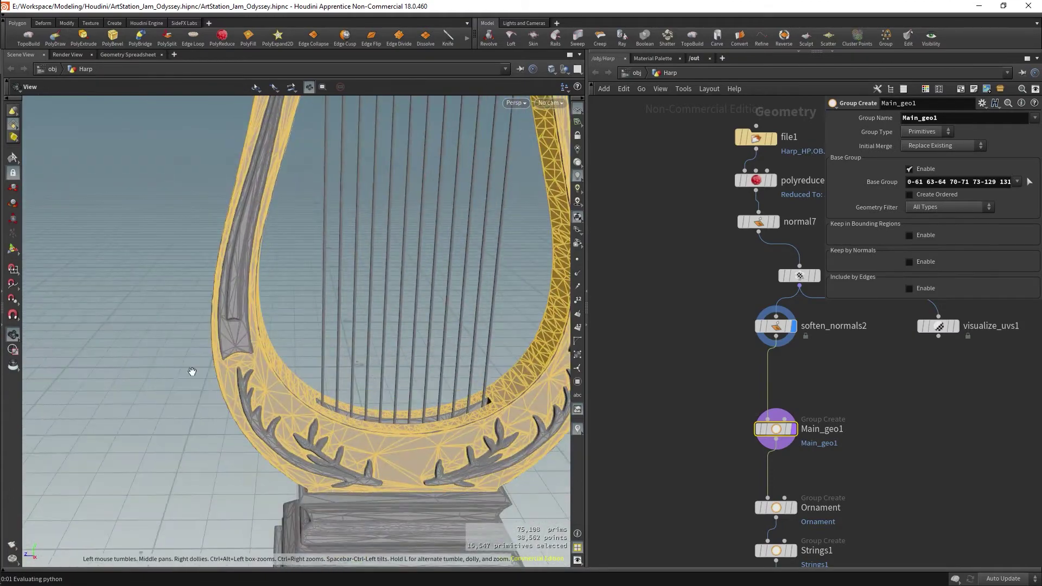
{"action": "scroll", "coordinate": [292, 116], "scroll_direction": "up", "scroll_amount": 2}
{"action": "mouse_move", "coordinate": [292, 117]}
{"action": "left_mouse_down", "text": "alt"}
{"action": "mouse_move", "coordinate": [322, 302]}
{"action": "mouse_move", "coordinate": [365, 302]}
{"action": "left_mouse_up", "text": "alt"}
{"action": "scroll", "coordinate": [365, 303], "scroll_direction": "up", "scroll_amount": 5}
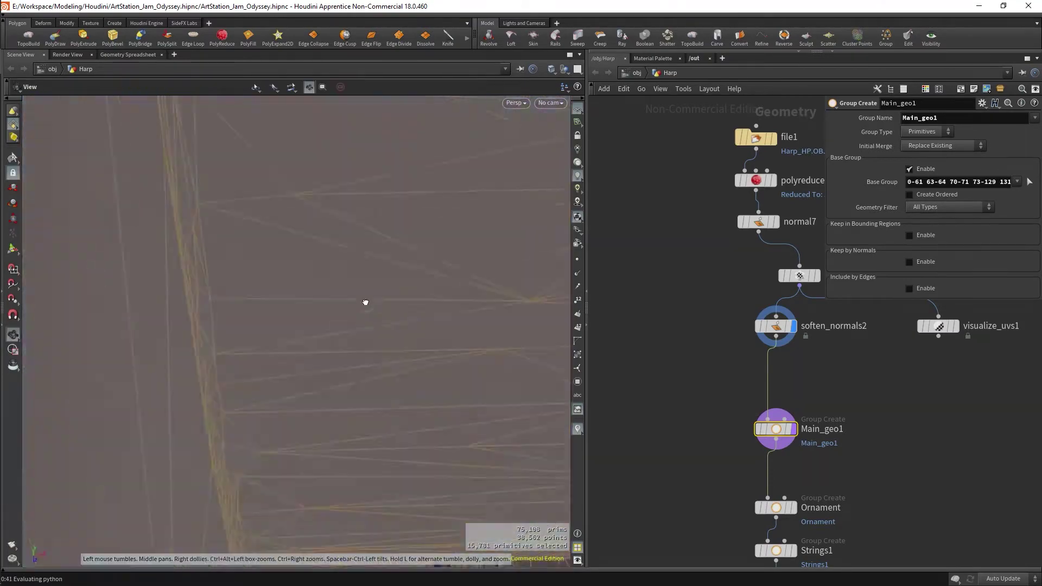
{"action": "scroll", "coordinate": [301, 319], "scroll_direction": "down", "scroll_amount": 2}
Add the missed frame faces to Main_geo1's base group and accept the selection
{"action": "mouse_move", "coordinate": [302, 323]}
{"action": "left_mouse_down", "text": "alt"}
{"action": "mouse_move", "coordinate": [323, 403]}
{"action": "mouse_move", "coordinate": [407, 365]}
{"action": "mouse_move", "coordinate": [302, 400]}
{"action": "mouse_move", "coordinate": [319, 368]}
{"action": "mouse_move", "coordinate": [321, 419]}
{"action": "mouse_move", "coordinate": [331, 352]}
{"action": "mouse_move", "coordinate": [382, 347]}
{"action": "mouse_move", "coordinate": [380, 325]}
{"action": "mouse_move", "coordinate": [232, 288]}
{"action": "mouse_move", "coordinate": [488, 249]}
{"action": "mouse_move", "coordinate": [319, 309]}
{"action": "left_mouse_up", "text": "alt"}
{"action": "left_click", "coordinate": [407, 340], "text": "shift"}
{"action": "left_click", "coordinate": [289, 297], "text": "shift"}
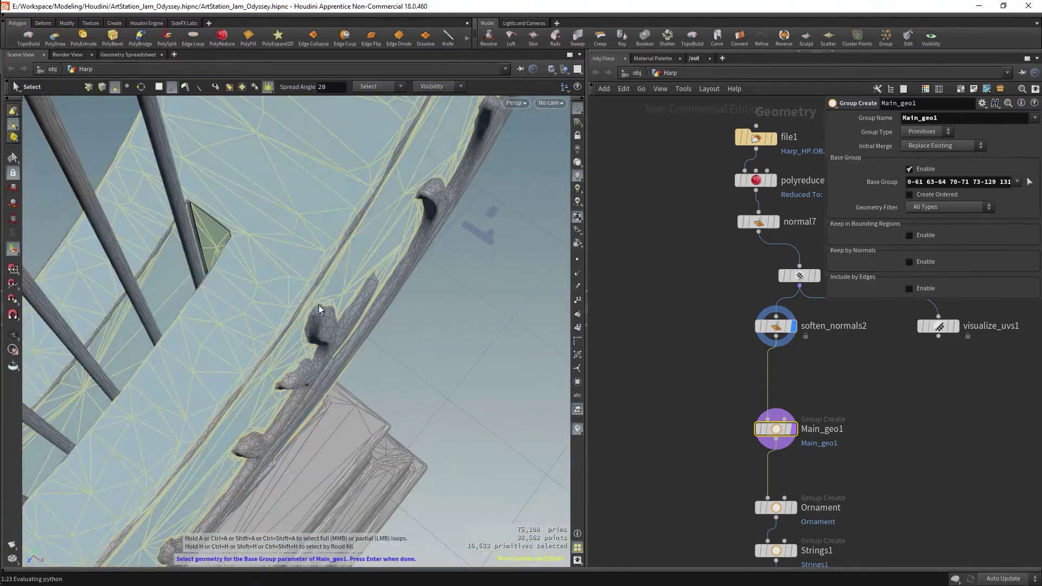
{"action": "key", "text": "Return"}
Start picking Strings1 geometry with a selection spread angle of 15
{"action": "scroll", "coordinate": [785, 467], "scroll_direction": "down", "scroll_amount": 2}
{"action": "left_click", "coordinate": [785, 467]}
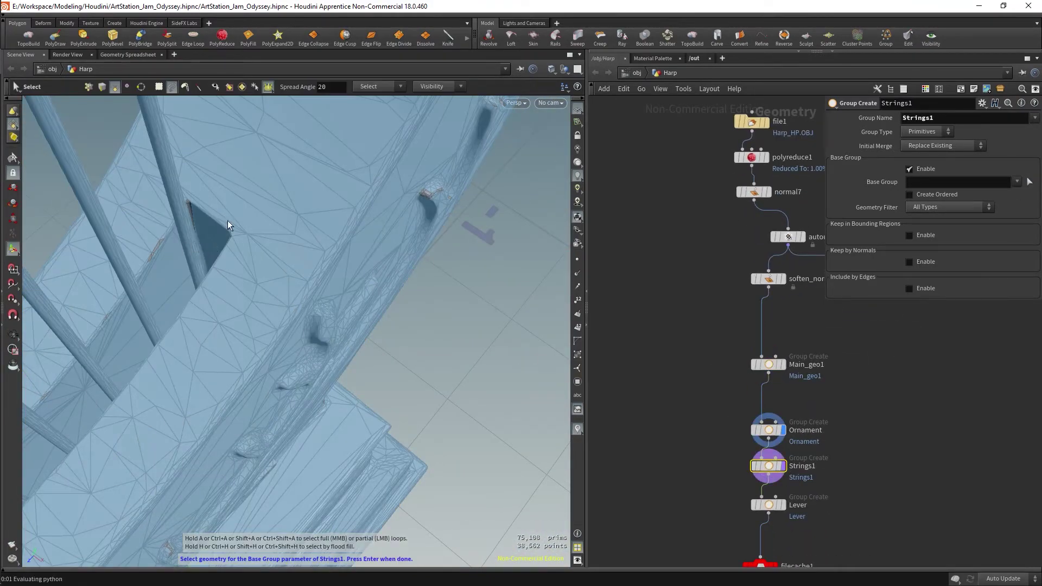
{"action": "double_click", "coordinate": [325, 86]}
{"action": "type", "text": "15"}
{"action": "key", "text": "Return"}
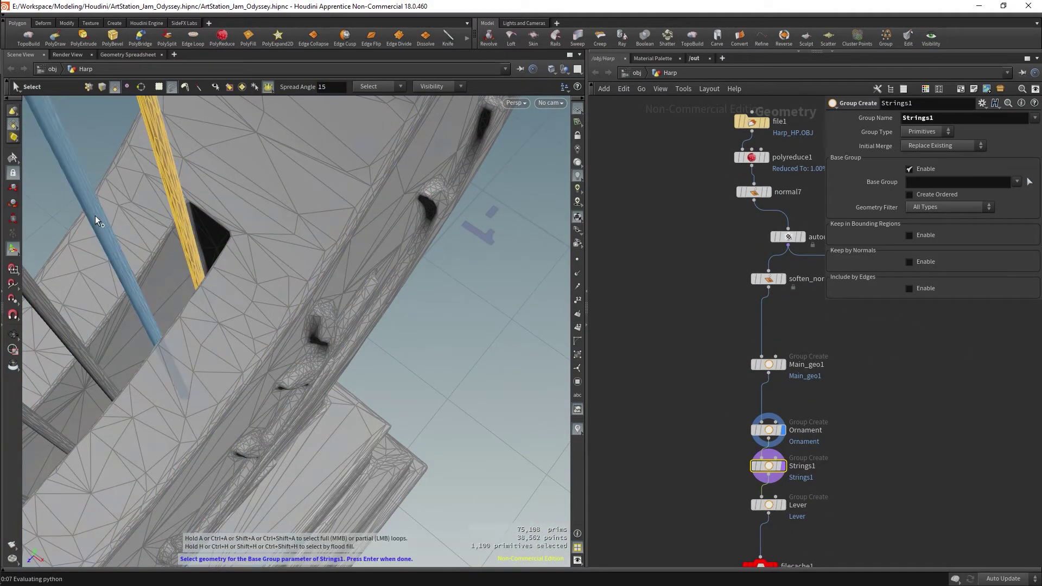
Orbit to face the string bar and switch to the orthographic Left view
{"action": "key", "text": "Escape"}
{"action": "mouse_move", "coordinate": [95, 216]}
{"action": "left_mouse_down"}
{"action": "mouse_move", "coordinate": [266, 184]}
{"action": "mouse_move", "coordinate": [399, 243]}
{"action": "left_mouse_up"}
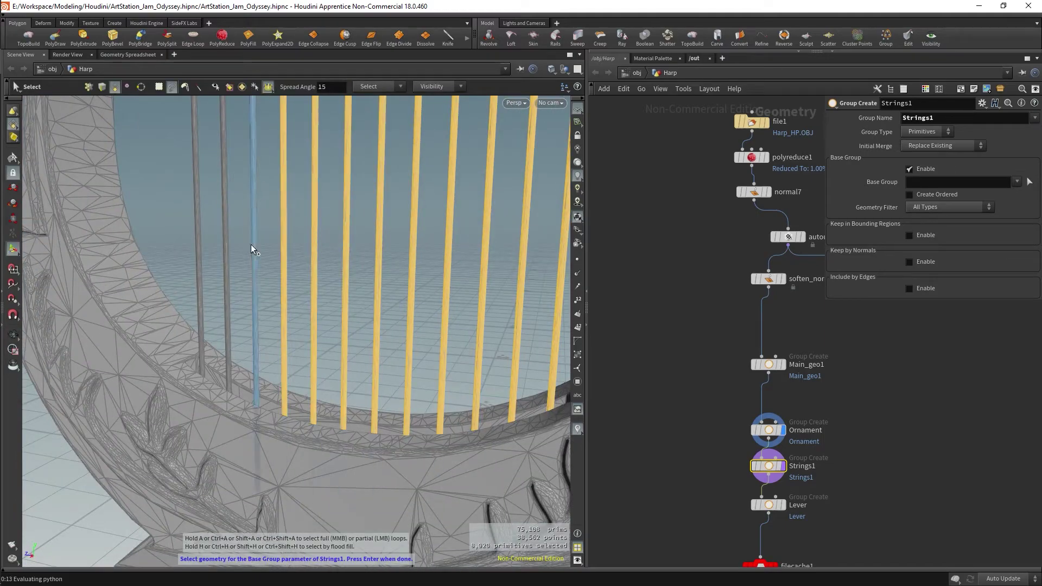
{"action": "key", "text": "h"}
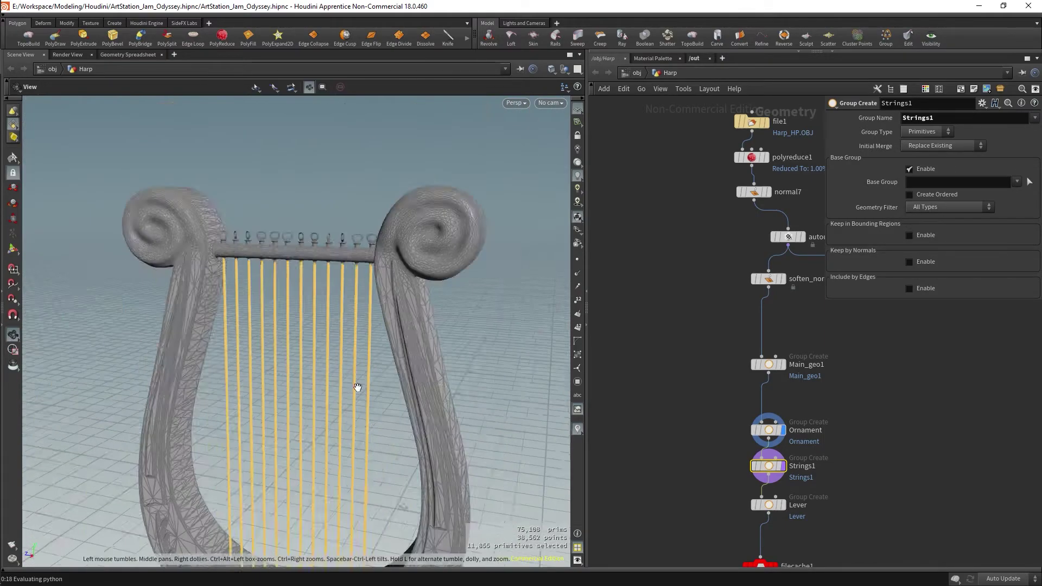
{"action": "scroll", "coordinate": [365, 291], "scroll_direction": "up", "scroll_amount": 5}
{"action": "scroll", "coordinate": [307, 280], "scroll_direction": "up", "scroll_amount": 3}
{"action": "key", "text": "Escape"}
{"action": "left_click_drag", "start_coordinate": [307, 280], "coordinate": [407, 326]}
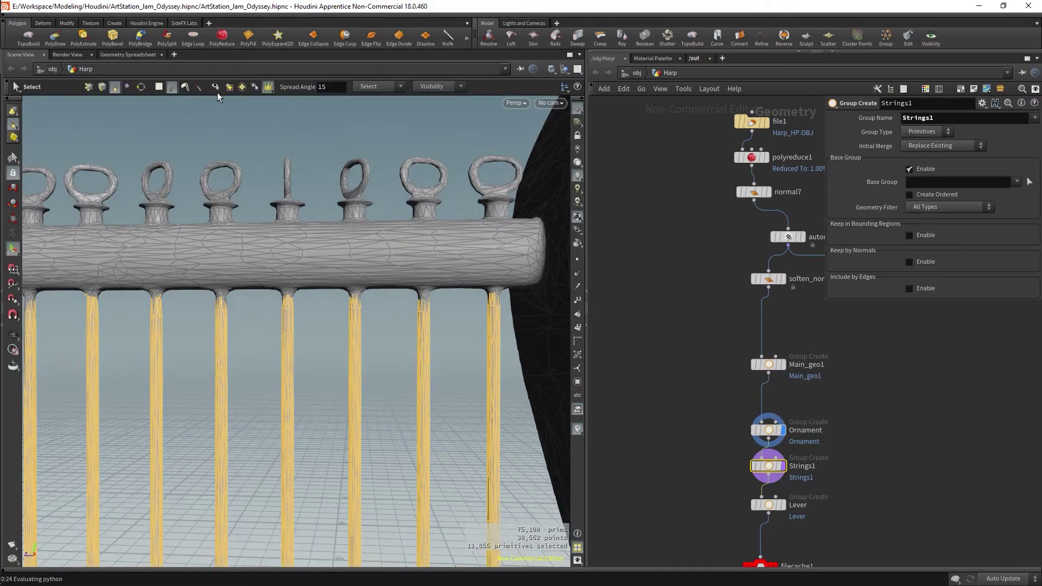
{"action": "key", "text": "Escape"}
{"action": "key", "text": "super"}
{"action": "key", "text": "Escape"}
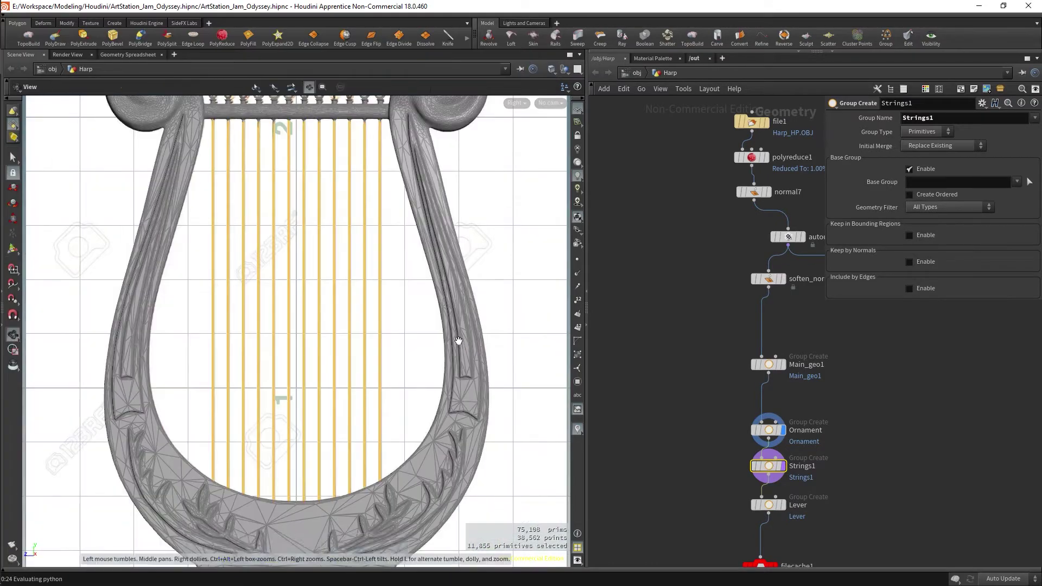
{"action": "scroll", "coordinate": [278, 322], "scroll_direction": "up", "scroll_amount": 3}
{"action": "scroll", "coordinate": [278, 321], "scroll_direction": "up", "scroll_amount": 4}
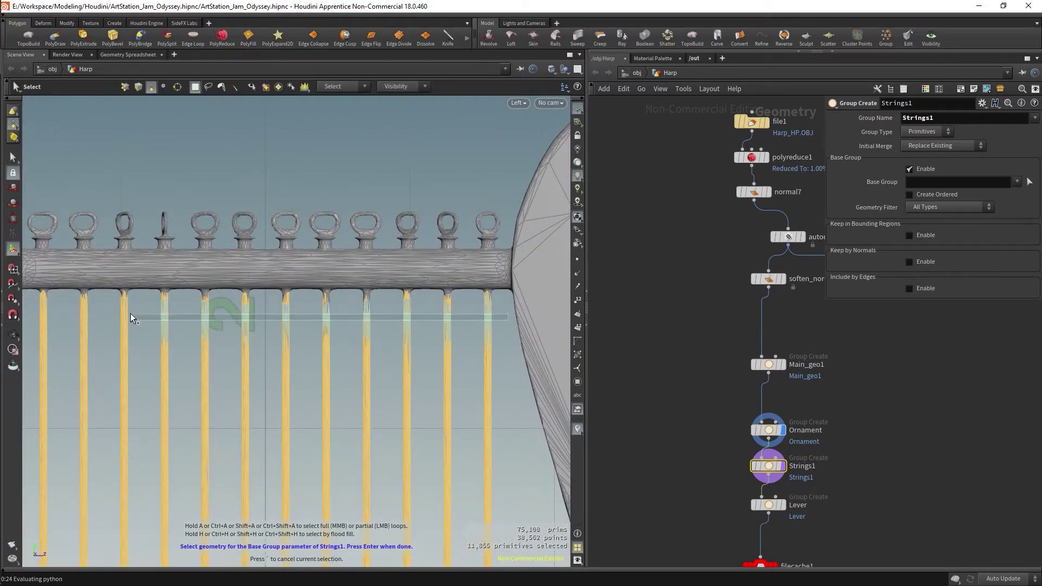
Box-select all the harp strings and their tops in the Left view
{"action": "left_click_drag", "start_coordinate": [108, 291], "coordinate": [62, 290]}
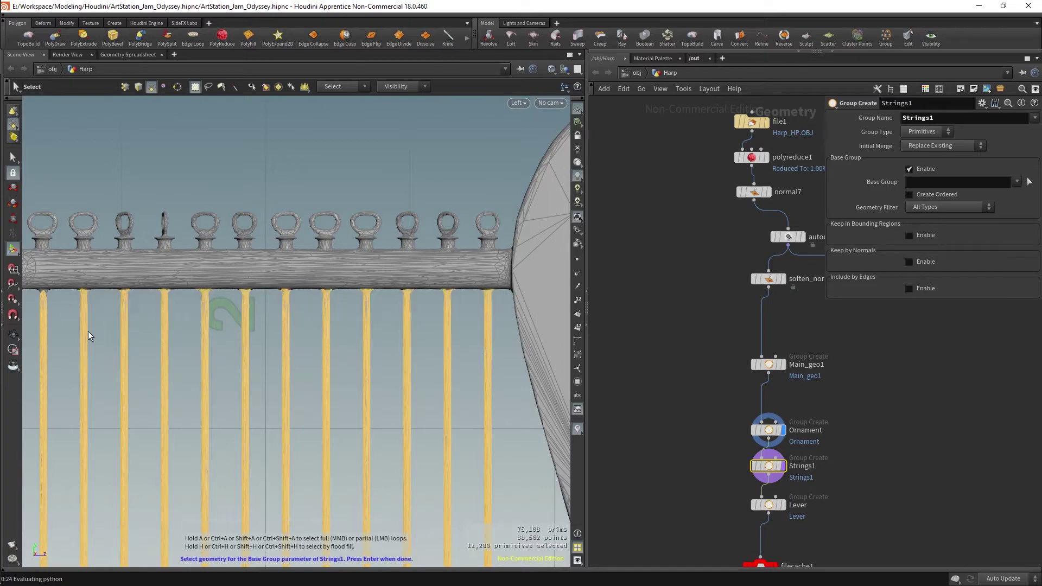
{"action": "middle_click_drag", "start_coordinate": [88, 331], "coordinate": [422, 332]}
{"action": "left_click_drag", "start_coordinate": [302, 301], "coordinate": [300, 300]}
{"action": "scroll", "coordinate": [320, 314], "scroll_direction": "up", "scroll_amount": 2}
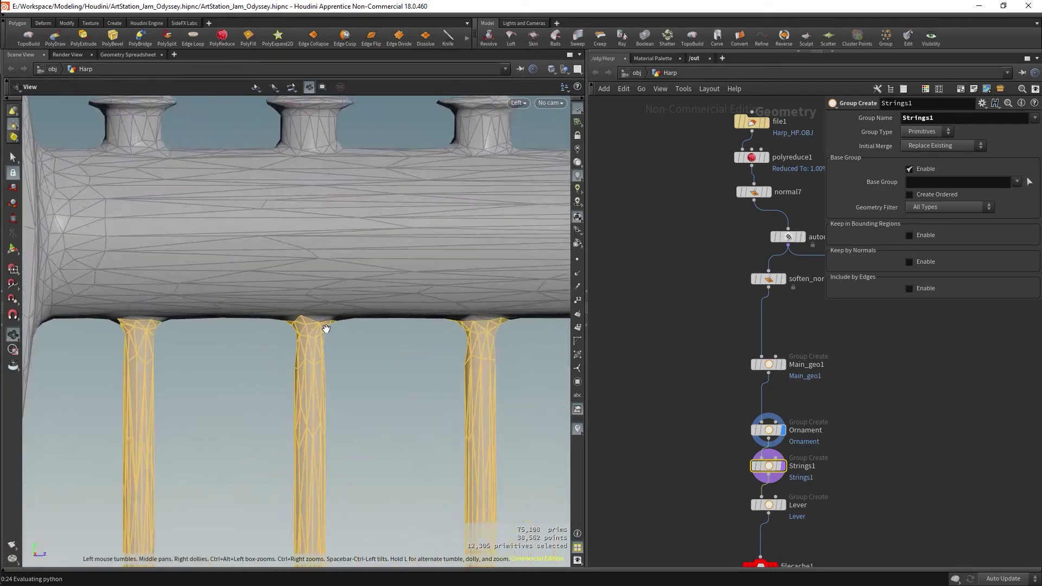
{"action": "scroll", "coordinate": [330, 340], "scroll_direction": "up", "scroll_amount": 2}
{"action": "scroll", "coordinate": [310, 328], "scroll_direction": "up", "scroll_amount": 2}
{"action": "key", "text": "ctrl+z"}
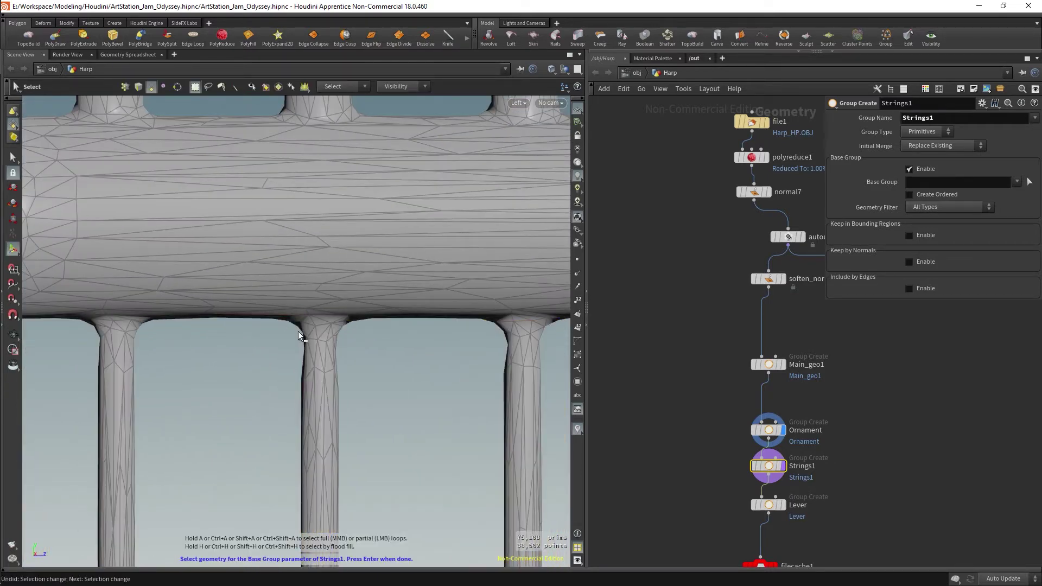
Add the remaining string-top faces at the bar junction and confirm the selection
{"action": "middle_click_drag", "start_coordinate": [422, 344], "coordinate": [449, 322]}
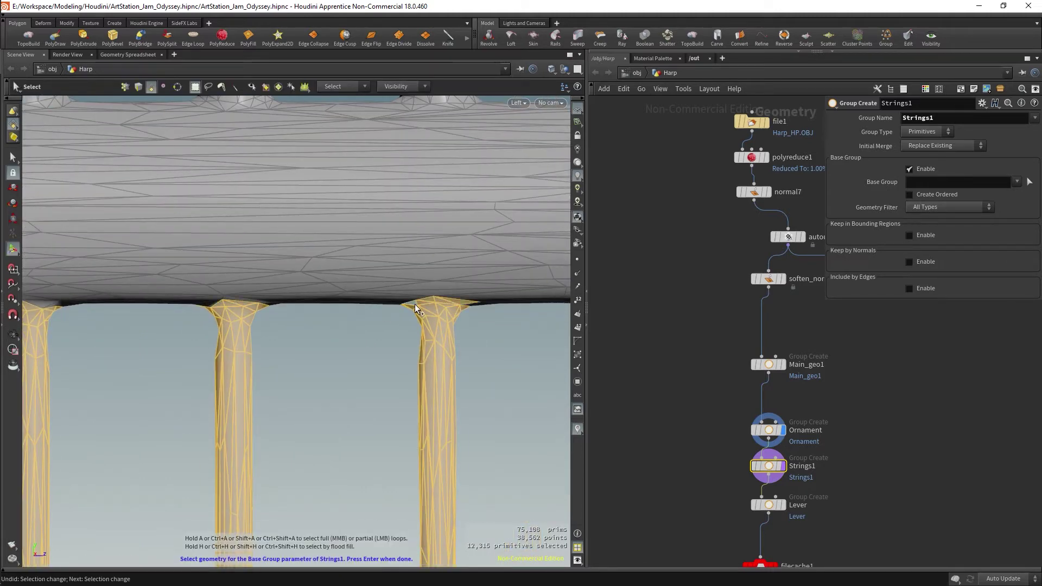
{"action": "scroll", "coordinate": [326, 320], "scroll_direction": "down", "scroll_amount": 3}
{"action": "middle_click_drag", "start_coordinate": [217, 337], "coordinate": [337, 333]}
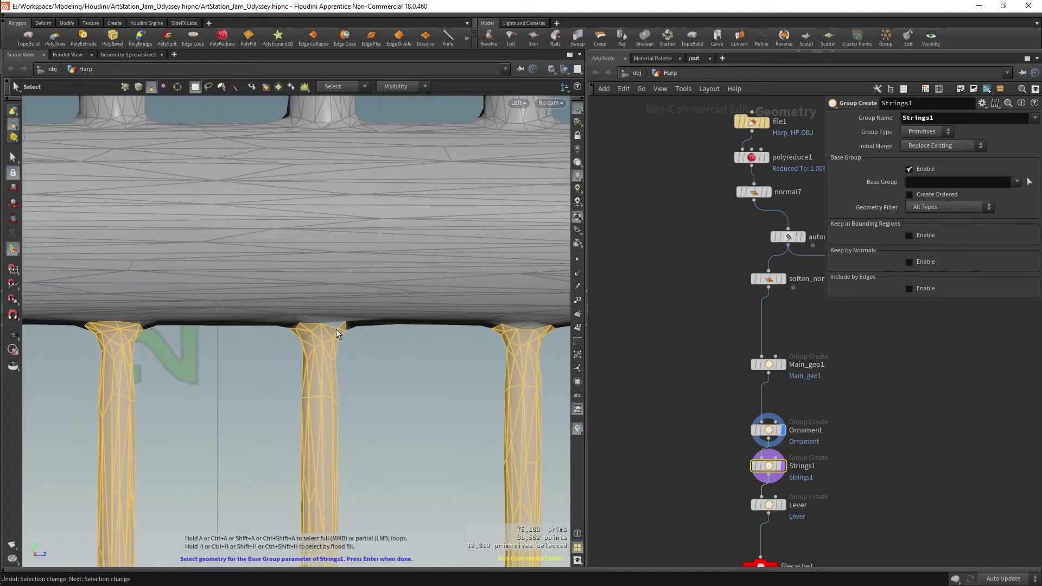
{"action": "left_click", "coordinate": [518, 325], "text": "shift"}
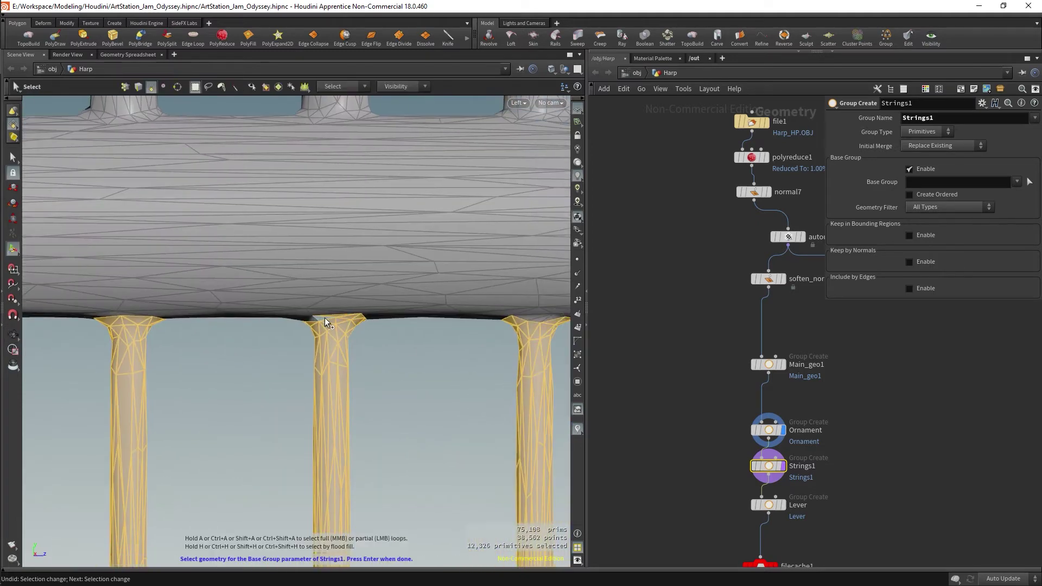
{"action": "middle_click_drag", "start_coordinate": [325, 318], "coordinate": [386, 324]}
{"action": "left_click", "coordinate": [356, 320], "text": "shift"}
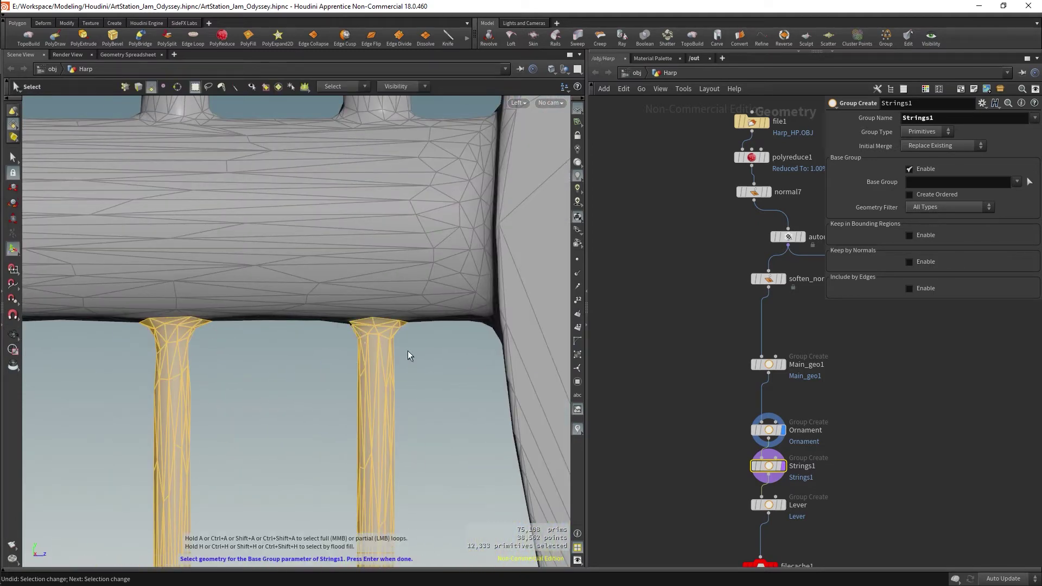
{"action": "key", "text": "Return"}
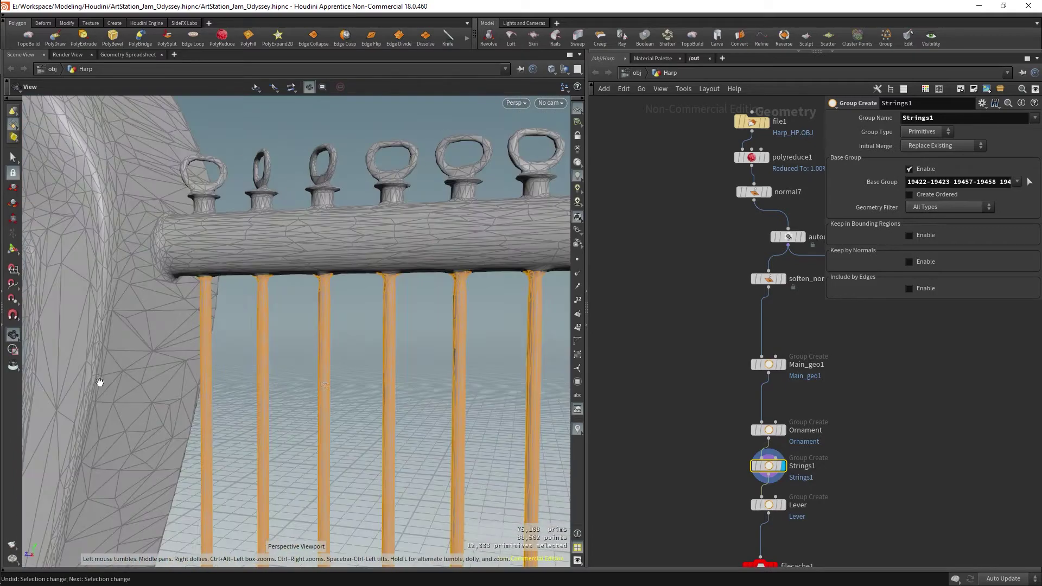
Resume the Strings1 selection and add missed string faces near the string tops
{"action": "scroll", "coordinate": [355, 365], "scroll_direction": "up", "scroll_amount": 5}
{"action": "key", "text": "Return"}
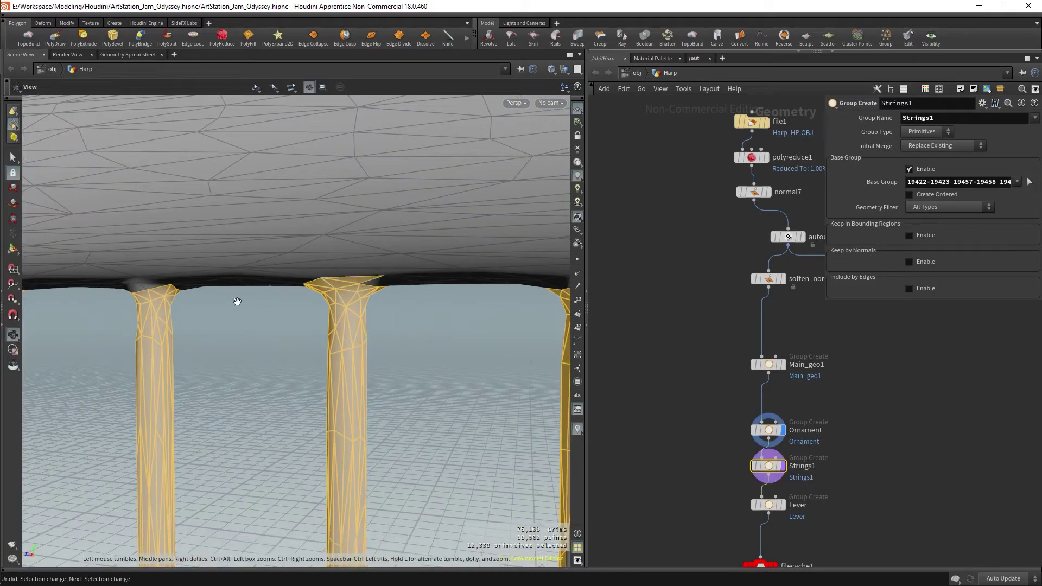
{"action": "left_click_drag", "start_coordinate": [237, 301], "coordinate": [379, 262]}
{"action": "left_click", "coordinate": [181, 269], "text": "shift"}
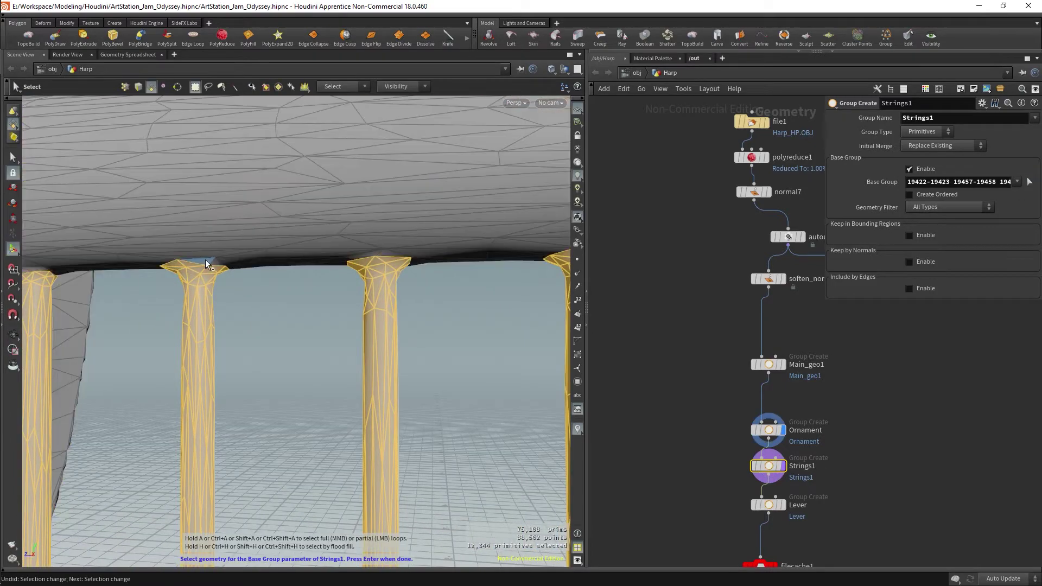
{"action": "key", "text": "Escape"}
{"action": "mouse_move", "coordinate": [233, 279]}
{"action": "left_mouse_down"}
{"action": "mouse_move", "coordinate": [360, 311]}
{"action": "mouse_move", "coordinate": [375, 290]}
{"action": "mouse_move", "coordinate": [320, 272]}
{"action": "mouse_move", "coordinate": [424, 311]}
{"action": "left_mouse_up"}
{"action": "key", "text": "s"}
{"action": "left_click", "coordinate": [367, 282], "text": "shift"}
{"action": "left_click", "coordinate": [320, 271], "text": "shift"}
{"action": "left_click", "coordinate": [295, 262], "text": "shift"}
Add the last string-top faces and finish the Strings1 selection
{"action": "key", "text": "Escape"}
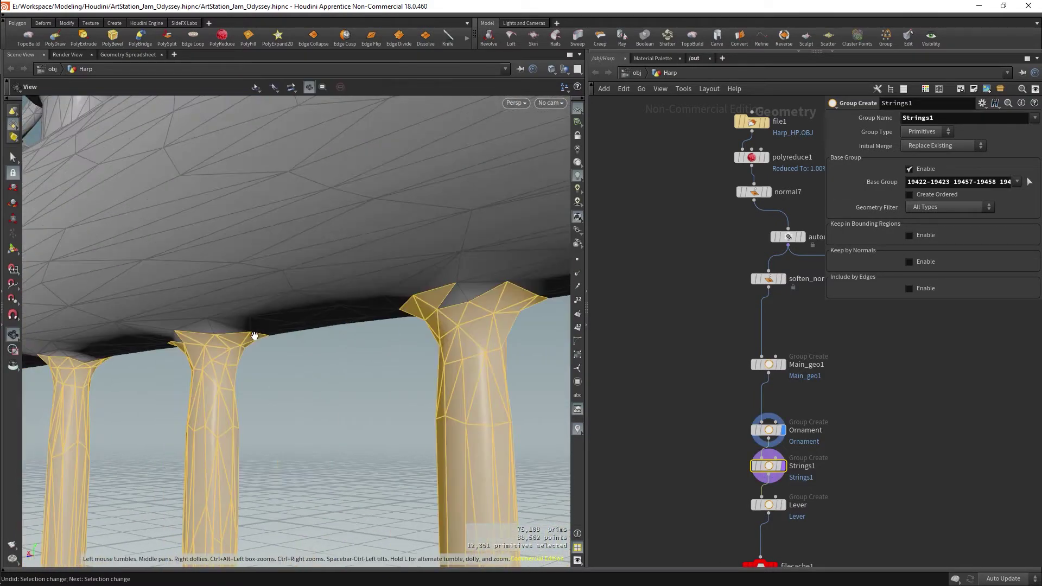
{"action": "scroll", "coordinate": [425, 311], "scroll_direction": "up", "scroll_amount": 5}
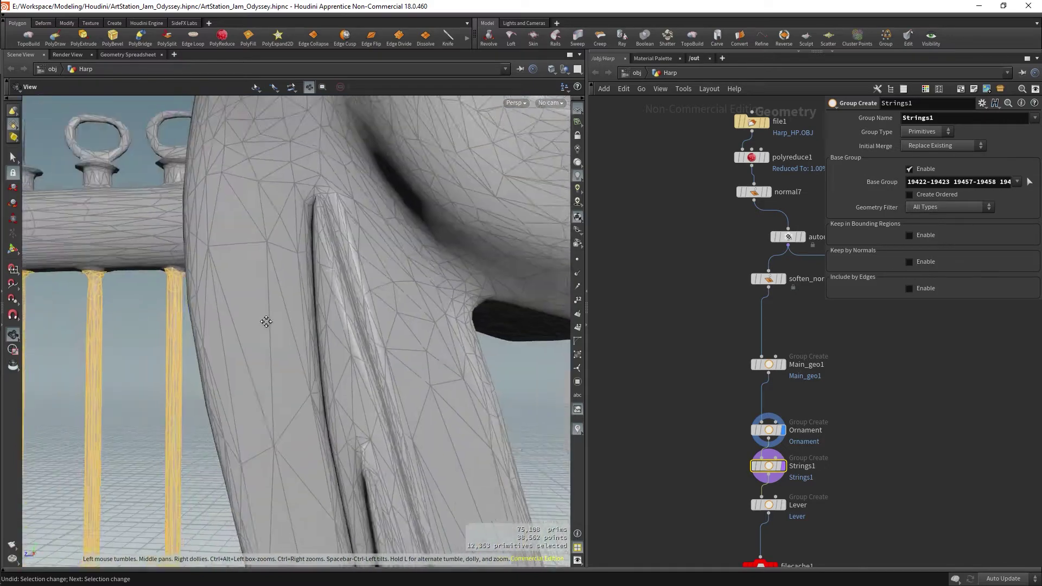
{"action": "key", "text": "s"}
{"action": "left_click", "coordinate": [244, 255], "text": "shift"}
{"action": "left_click", "coordinate": [230, 275], "text": "shift"}
{"action": "key", "text": "Return"}
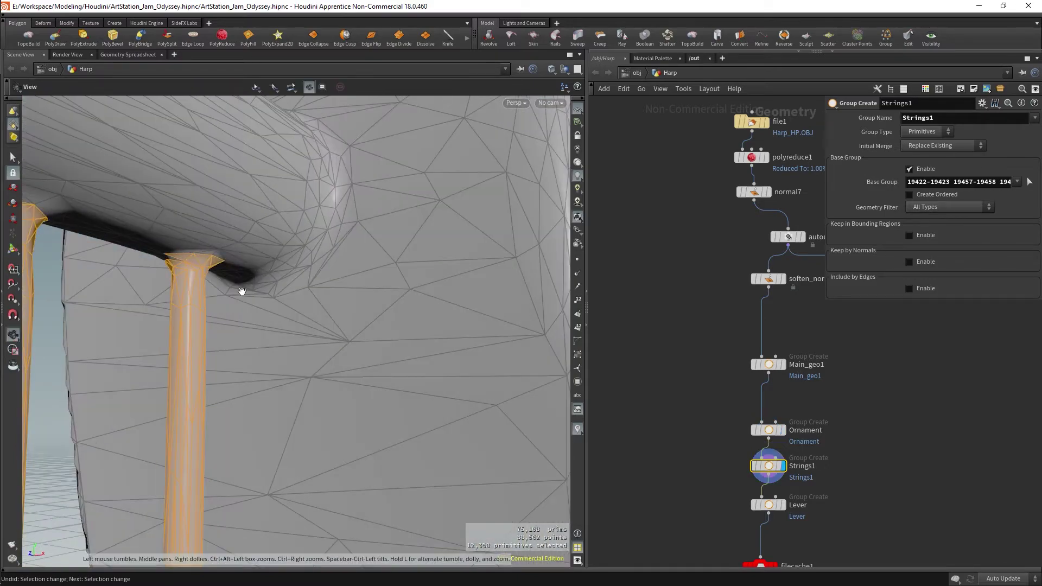
{"action": "scroll", "coordinate": [186, 259], "scroll_direction": "down", "scroll_amount": 10}
Move Strings1 into the chain above Main_geo1 and save the scene
{"action": "left_click_drag", "start_coordinate": [772, 452], "coordinate": [771, 333]}
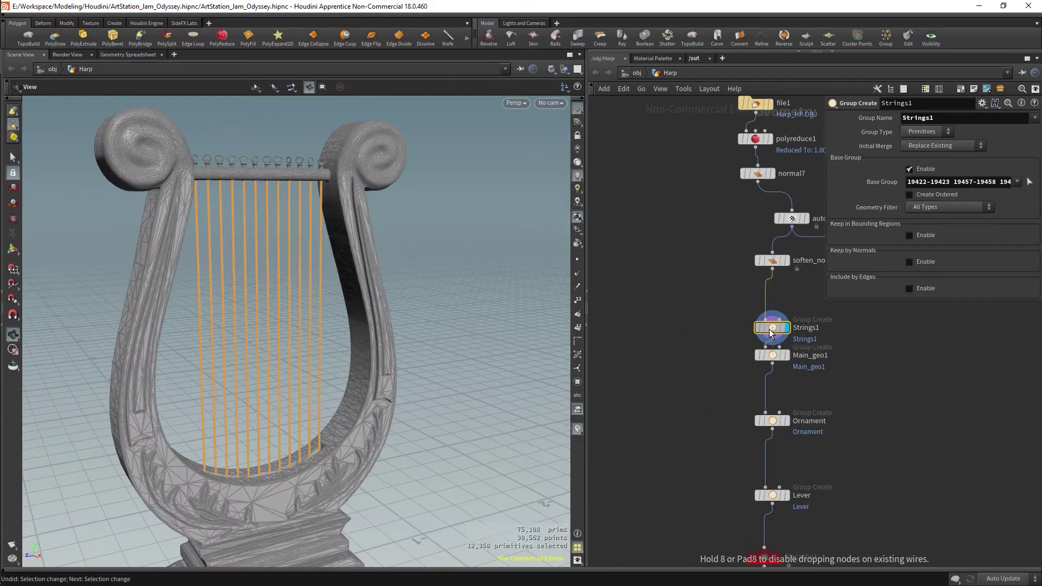
{"action": "middle_click_drag", "start_coordinate": [777, 385], "coordinate": [731, 336]}
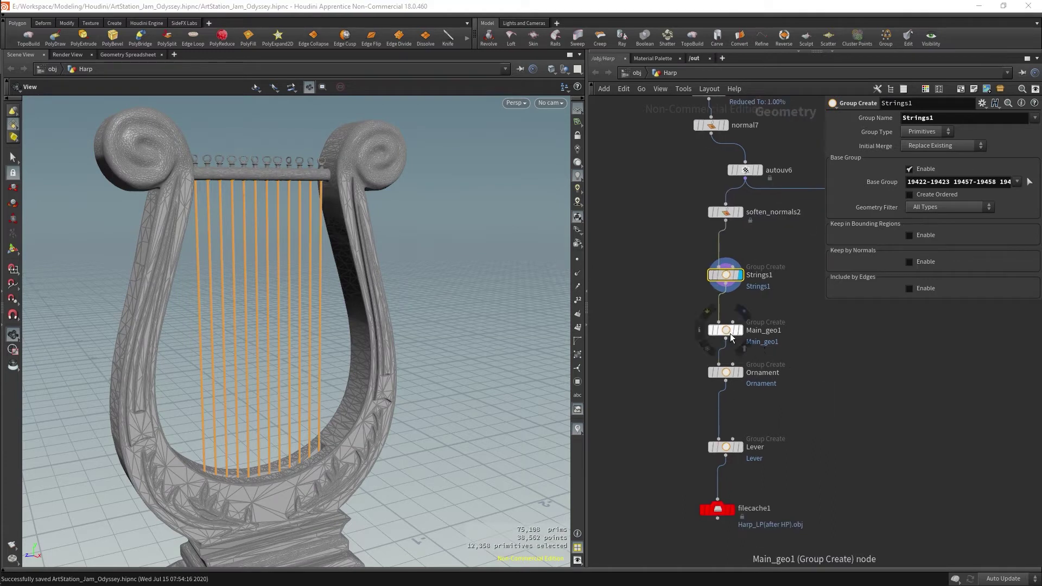
{"action": "key", "text": "ctrl+s"}
{"action": "key", "text": "alt+Tab"}
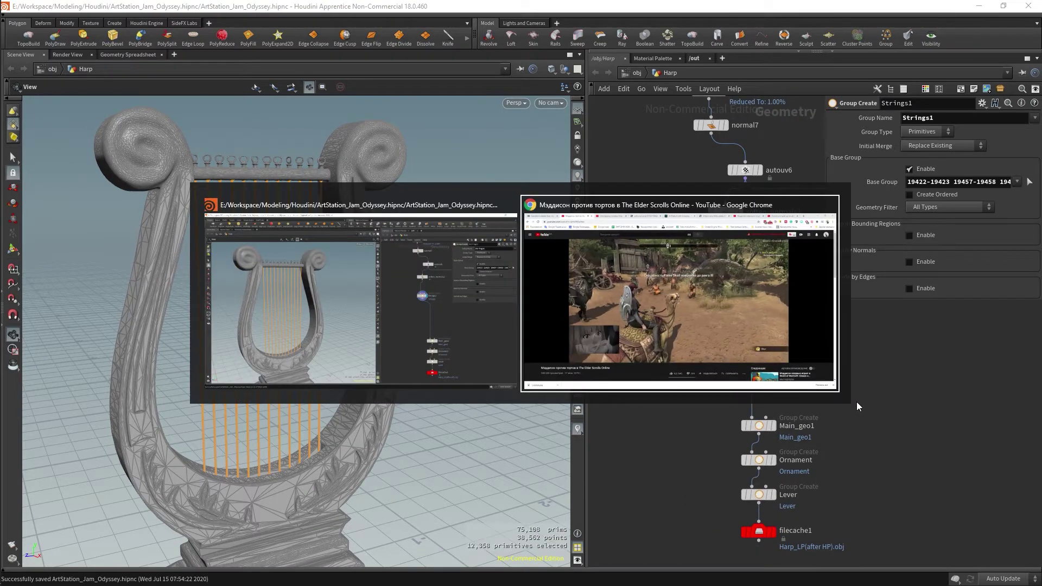
{"action": "key", "text": "alt+Tab"}
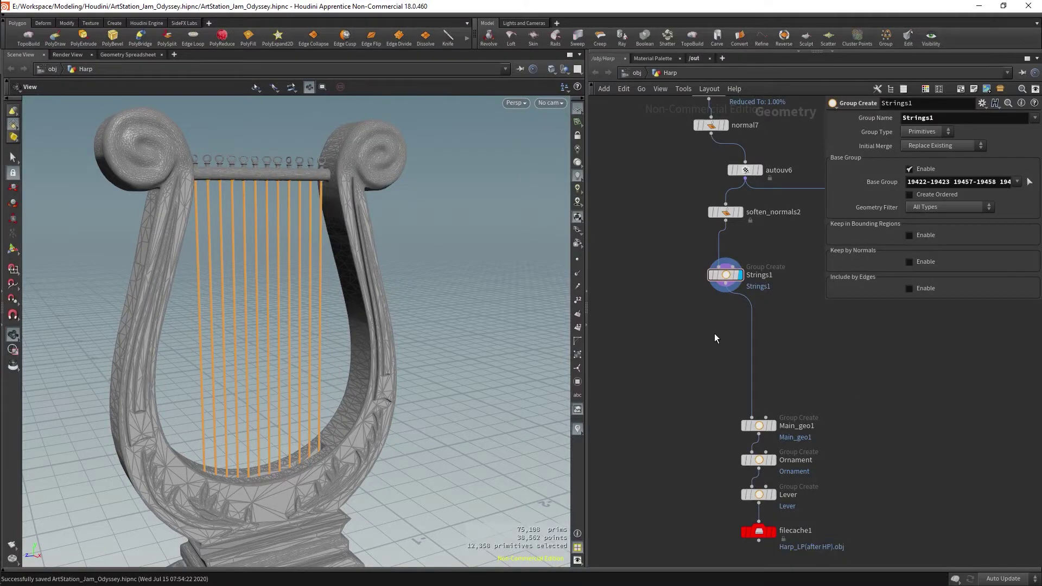
Add a displayed Split node under Strings1, inverted so only the harp body remains
{"action": "key", "text": "Tab"}
{"action": "type", "text": "bl"}
{"action": "key", "text": "BackSpace"}
{"action": "key", "text": "BackSpace"}
{"action": "type", "text": "split"}
{"action": "key", "text": "Return"}
{"action": "left_click", "coordinate": [721, 311]}
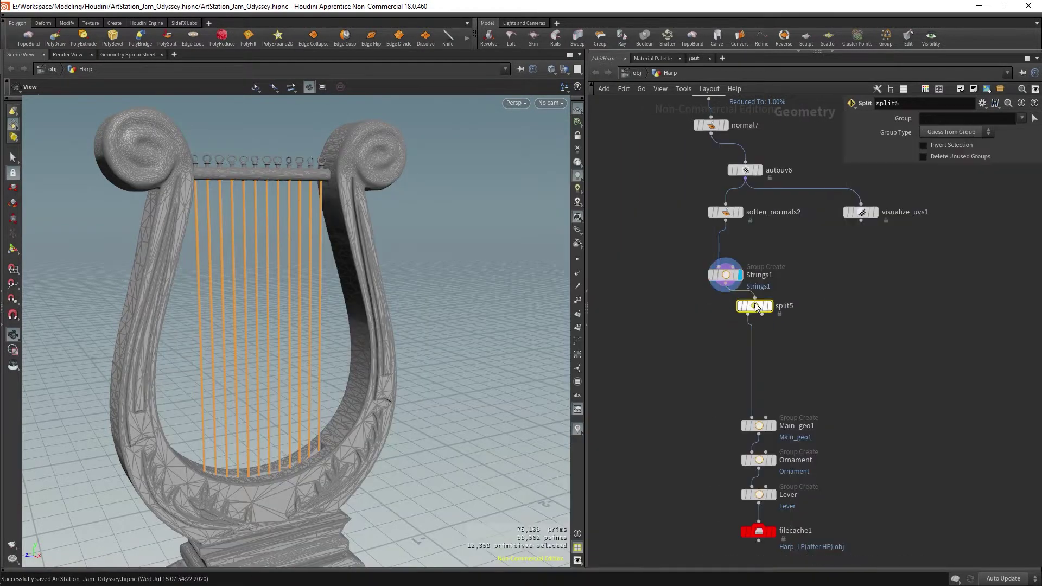
{"action": "left_click", "coordinate": [748, 313]}
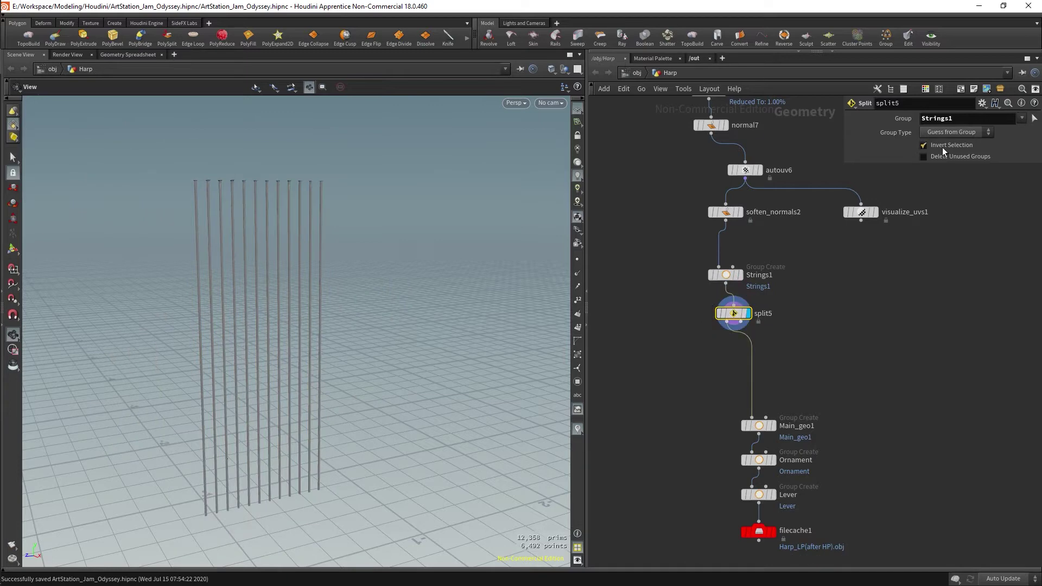
{"action": "middle_click_drag", "start_coordinate": [788, 340], "coordinate": [789, 321]}
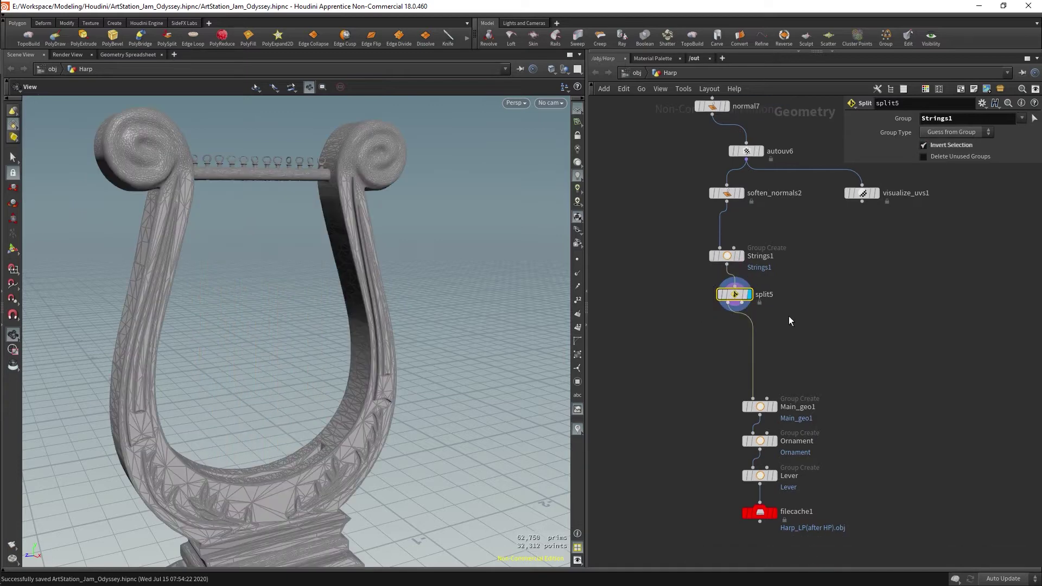
Move the Lever node up under Main_geo1, then switch to the browser video
{"action": "left_click", "coordinate": [763, 410]}
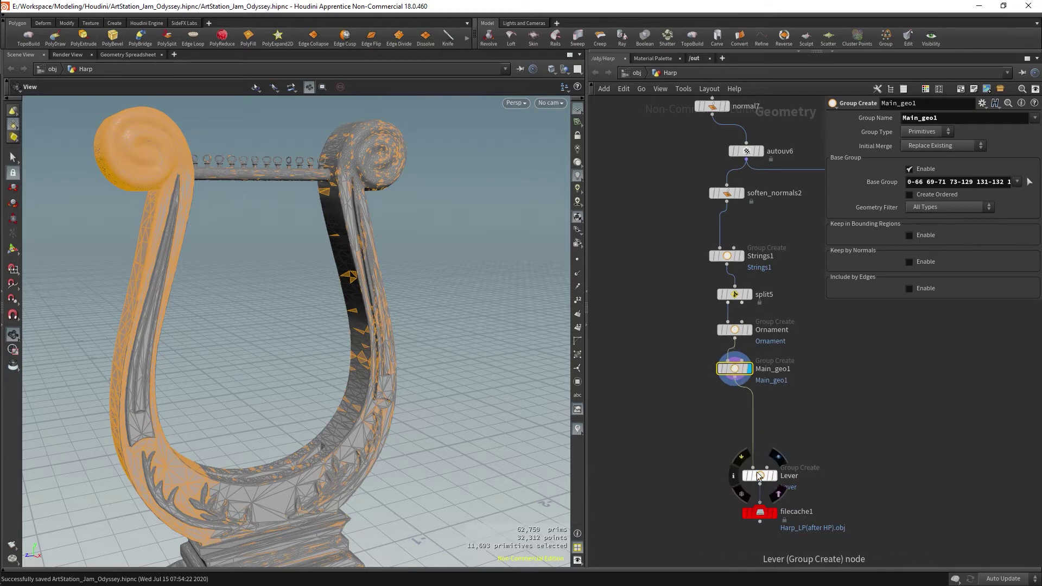
{"action": "left_click_drag", "start_coordinate": [759, 477], "coordinate": [733, 434]}
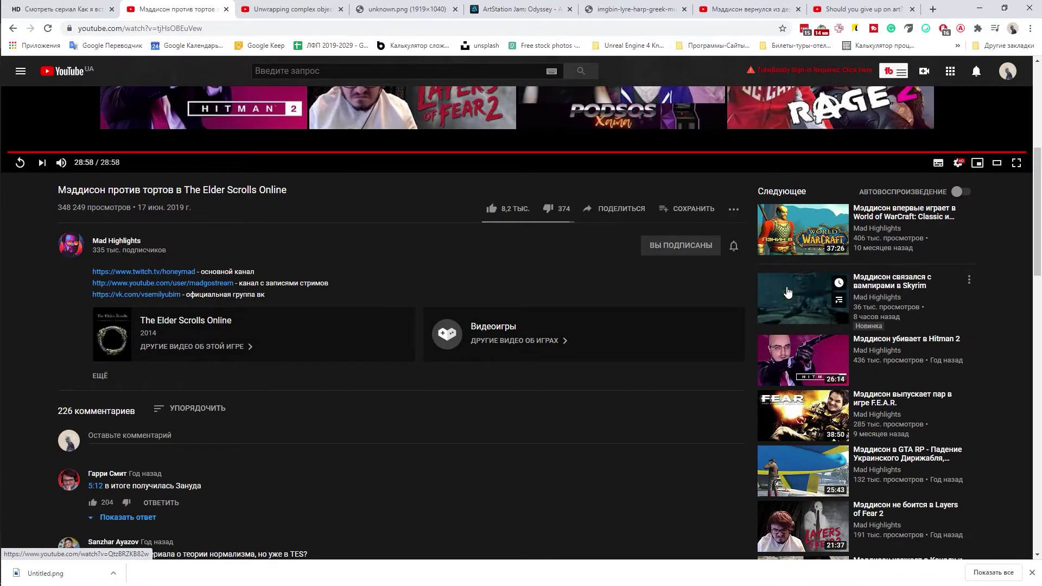
{"action": "left_click", "coordinate": [787, 293]}
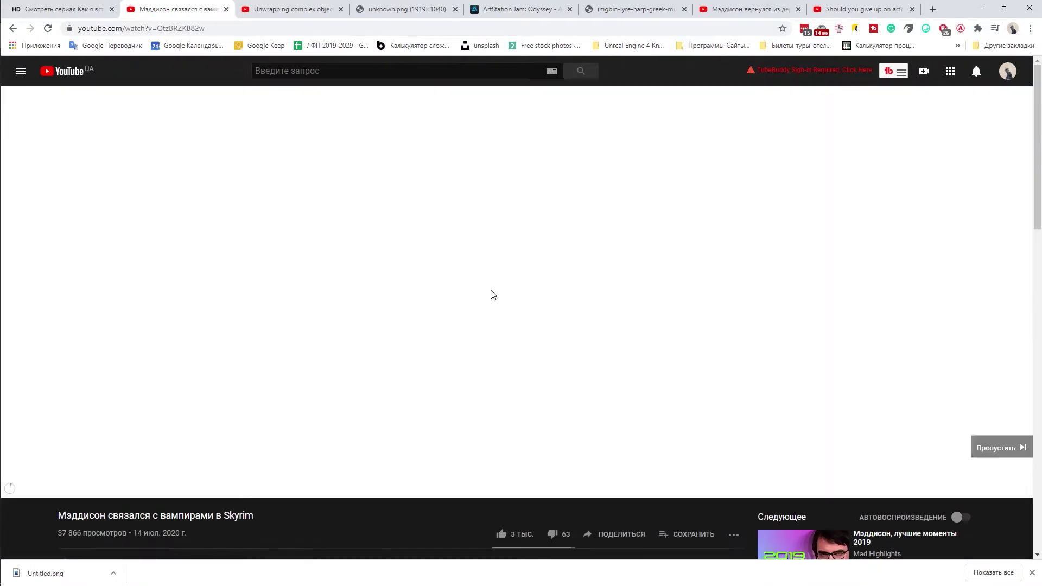
Reorder the browser tabs, then start picking geometry for the Ornament group
{"action": "left_click", "coordinate": [857, 9]}
{"action": "left_click_drag", "start_coordinate": [749, 10], "coordinate": [329, 9]}
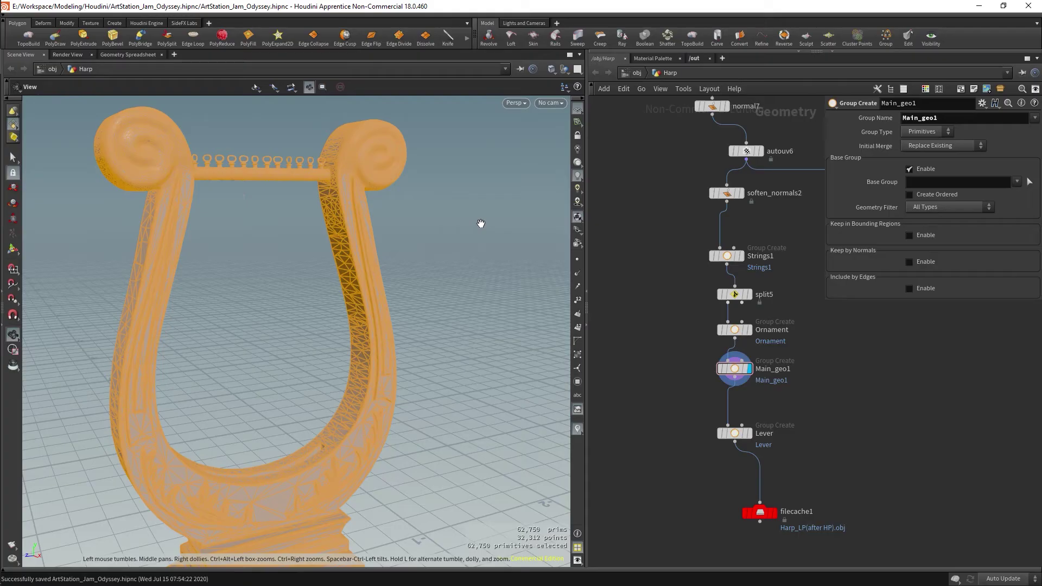
{"action": "left_click", "coordinate": [748, 295]}
{"action": "key", "text": "s"}
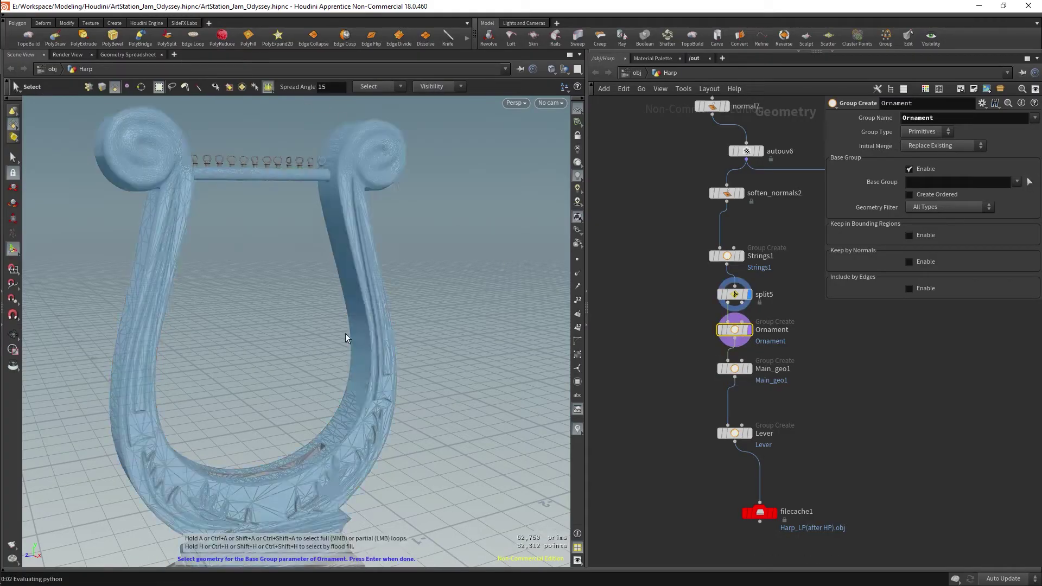
Orbit to the harp arc and select an inset strip on the harp arm
{"action": "scroll", "coordinate": [345, 333], "scroll_direction": "up", "scroll_amount": 5}
{"action": "key", "text": "Escape"}
{"action": "scroll", "coordinate": [348, 352], "scroll_direction": "up", "scroll_amount": 5}
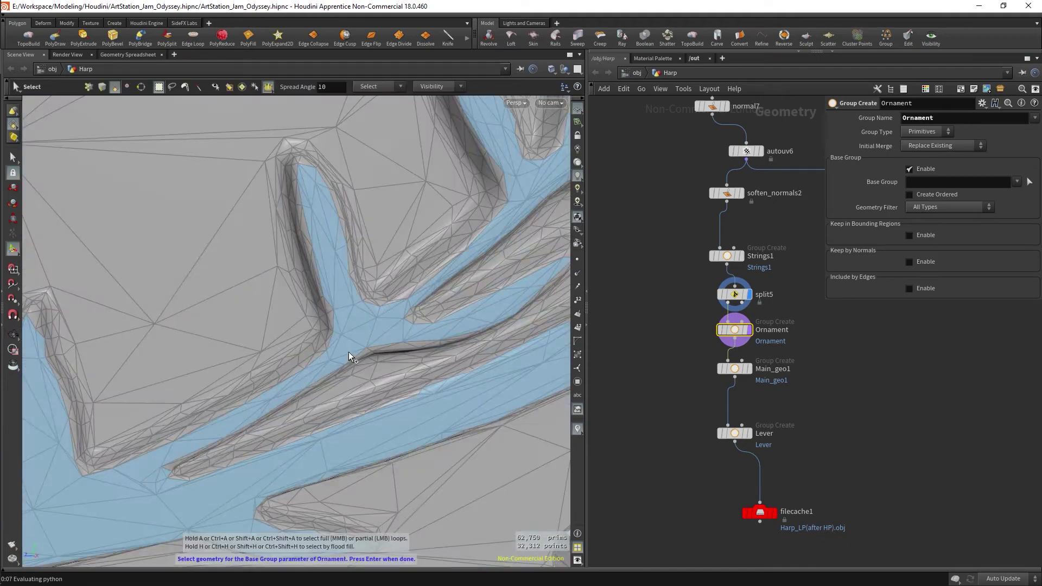
{"action": "scroll", "coordinate": [330, 395], "scroll_direction": "down", "scroll_amount": 5}
{"action": "left_click_drag", "start_coordinate": [217, 419], "coordinate": [358, 413]}
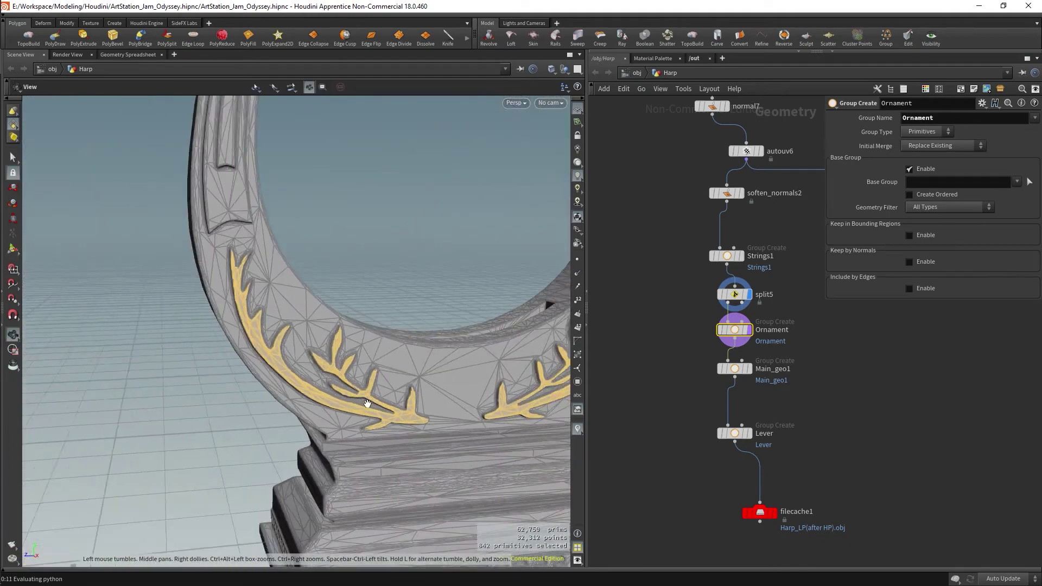
{"action": "key", "text": "Return"}
{"action": "scroll", "coordinate": [373, 382], "scroll_direction": "up", "scroll_amount": 3}
{"action": "scroll", "coordinate": [372, 378], "scroll_direction": "down", "scroll_amount": 3}
{"action": "left_click", "coordinate": [255, 315]}
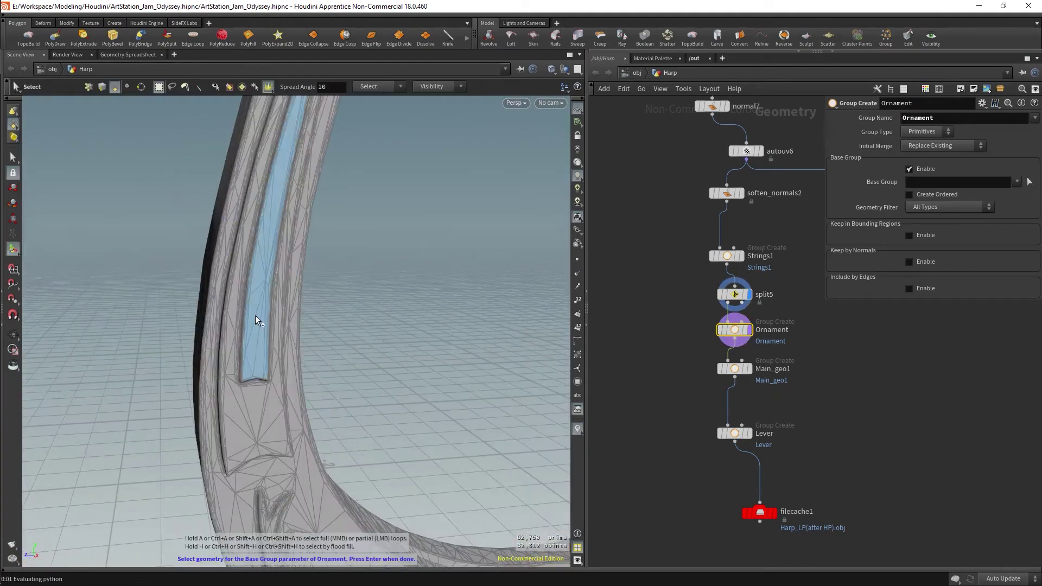
Undo the strip pick and fine-tune the selection spread angle before reselecting
{"action": "key", "text": "Escape"}
{"action": "left_click_drag", "start_coordinate": [281, 312], "coordinate": [371, 274]}
{"action": "scroll", "coordinate": [371, 274], "scroll_direction": "down", "scroll_amount": 3}
{"action": "scroll", "coordinate": [414, 291], "scroll_direction": "up", "scroll_amount": 3}
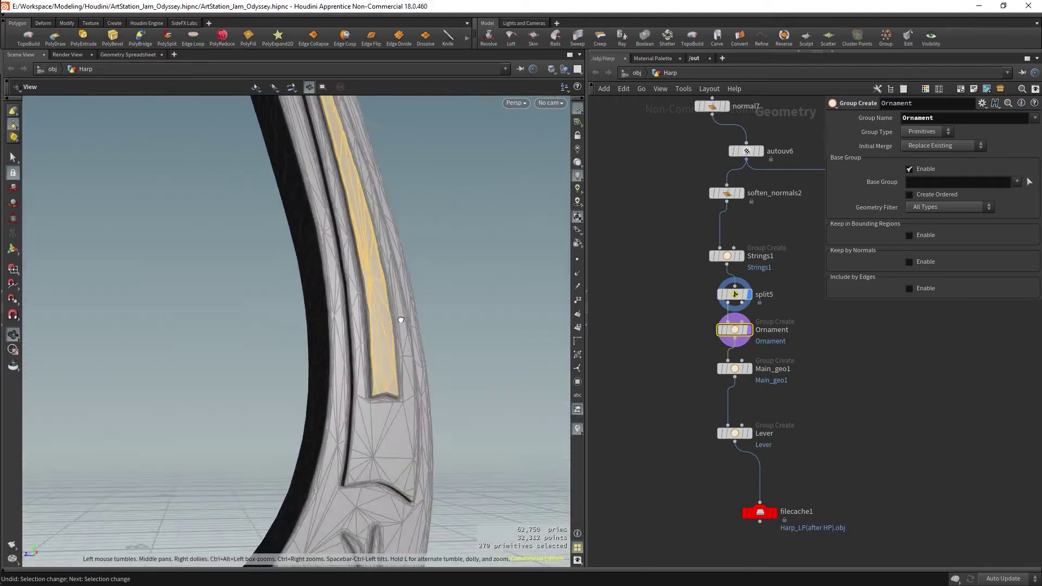
{"action": "key", "text": "s"}
{"action": "scroll", "coordinate": [379, 489], "scroll_direction": "up", "scroll_amount": 2}
{"action": "key", "text": "ctrl+z"}
{"action": "middle_click_drag", "start_coordinate": [340, 71], "coordinate": [324, 82]}
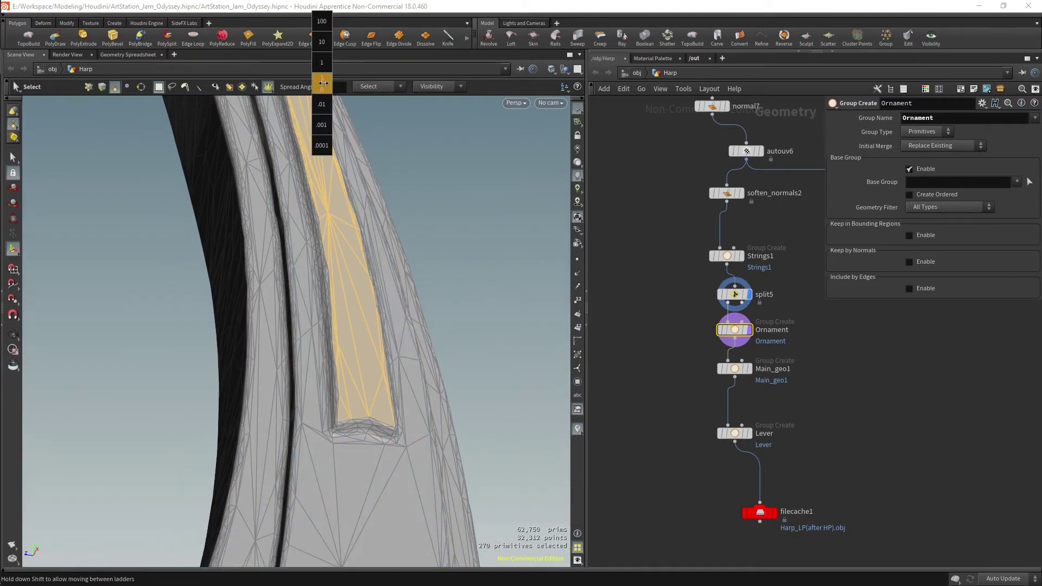
{"action": "key", "text": "Return"}
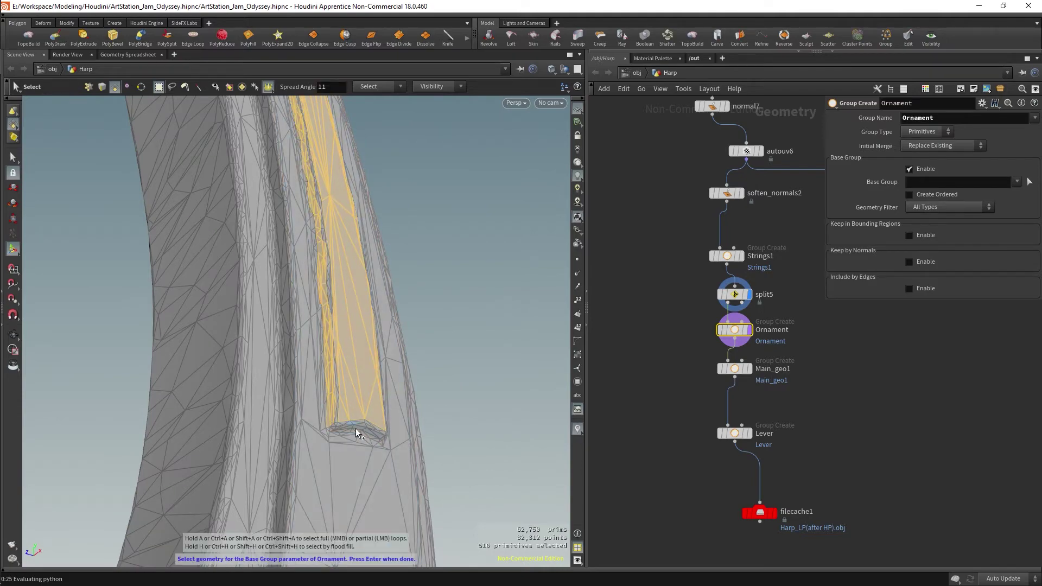
Undo an oversized selection and add a few more faces to the arm strip
{"action": "left_click_drag", "start_coordinate": [335, 307], "coordinate": [373, 366], "text": "alt"}
{"action": "key", "text": "ctrl+z"}
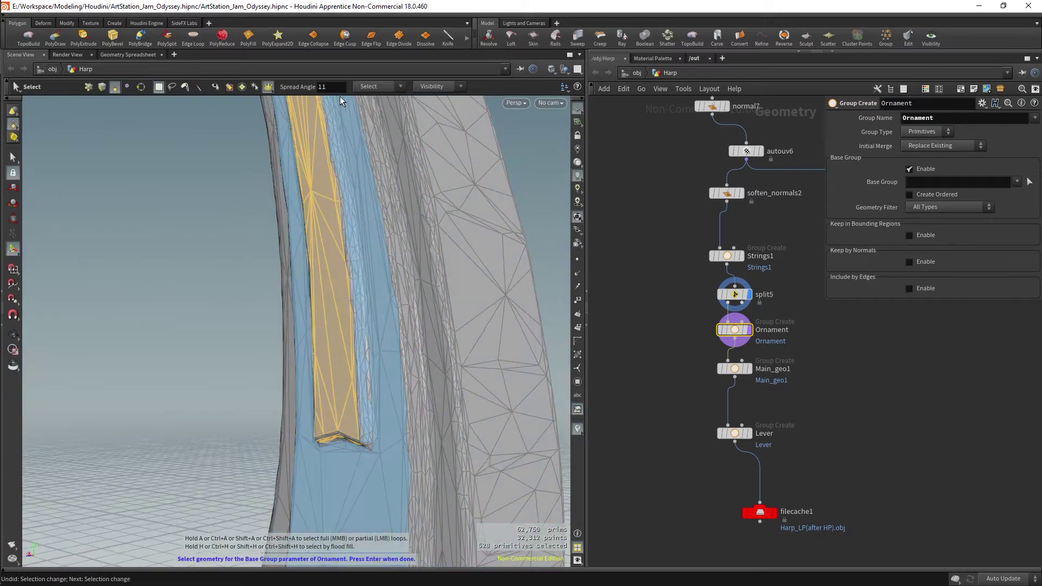
{"action": "type", "text": "10"}
{"action": "mouse_move", "coordinate": [389, 401]}
{"action": "left_mouse_down"}
{"action": "mouse_move", "coordinate": [362, 427]}
{"action": "mouse_move", "coordinate": [358, 485]}
{"action": "left_mouse_up"}
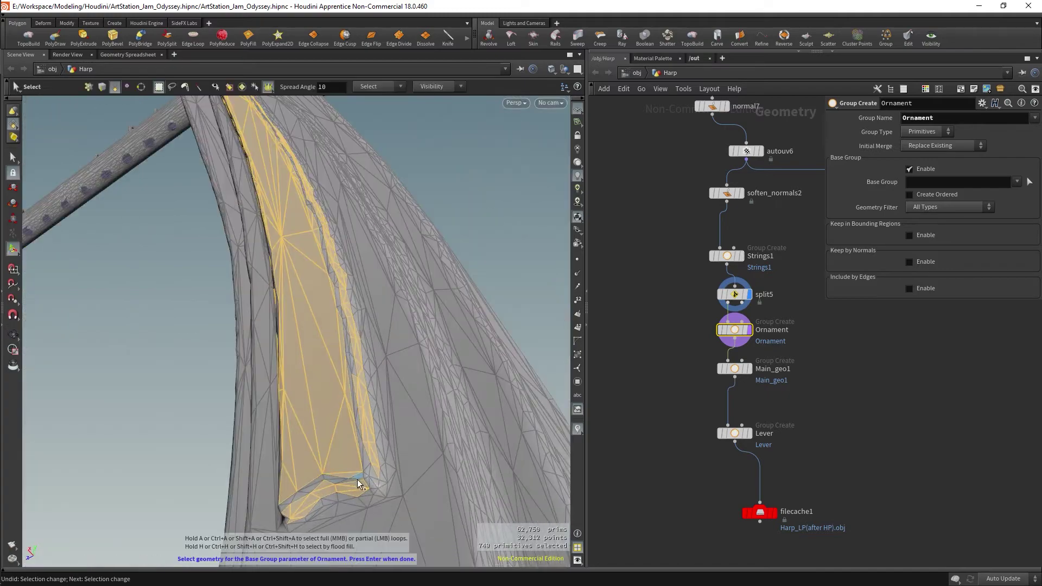
{"action": "left_click", "coordinate": [290, 506], "text": "shift"}
{"action": "mouse_move", "coordinate": [290, 506]}
{"action": "left_mouse_down", "text": "alt"}
{"action": "mouse_move", "coordinate": [378, 418]}
{"action": "mouse_move", "coordinate": [467, 380]}
{"action": "left_mouse_up", "text": "alt"}
{"action": "key", "text": "Escape"}
Move Main_geo1 between split5 and Ornament, start its base-group selection and save the scene
{"action": "mouse_move", "coordinate": [734, 369]}
{"action": "left_mouse_down"}
{"action": "mouse_move", "coordinate": [814, 328]}
{"action": "mouse_move", "coordinate": [734, 331]}
{"action": "left_mouse_up"}
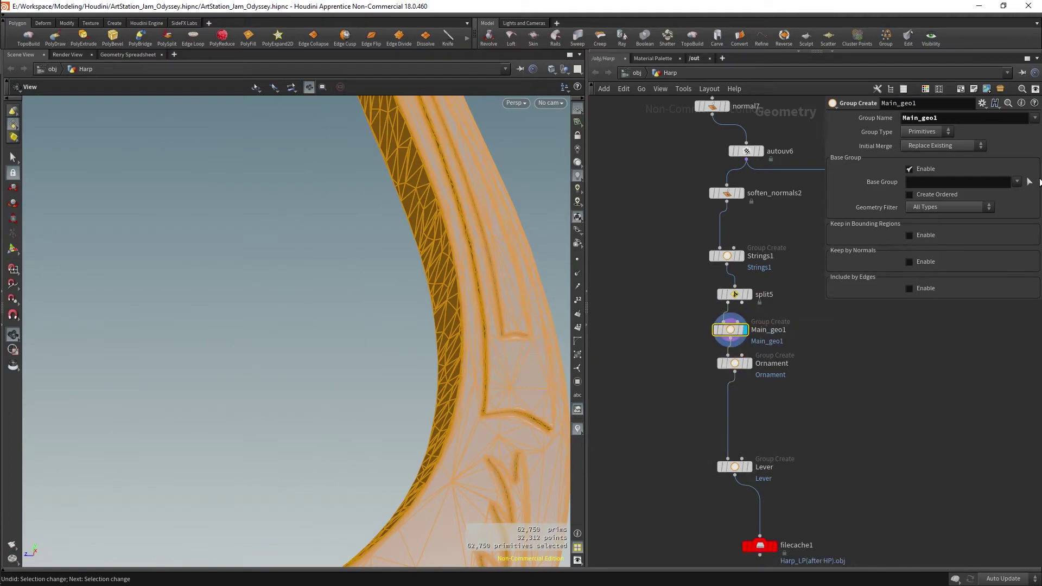
{"action": "left_click", "coordinate": [1030, 182]}
{"action": "mouse_move", "coordinate": [477, 431]}
{"action": "left_mouse_down", "text": "alt"}
{"action": "mouse_move", "coordinate": [337, 392]}
{"action": "mouse_move", "coordinate": [344, 436]}
{"action": "mouse_move", "coordinate": [407, 431]}
{"action": "left_mouse_up", "text": "alt"}
{"action": "key", "text": "Escape"}
{"action": "scroll", "coordinate": [407, 430], "scroll_direction": "up", "scroll_amount": 5}
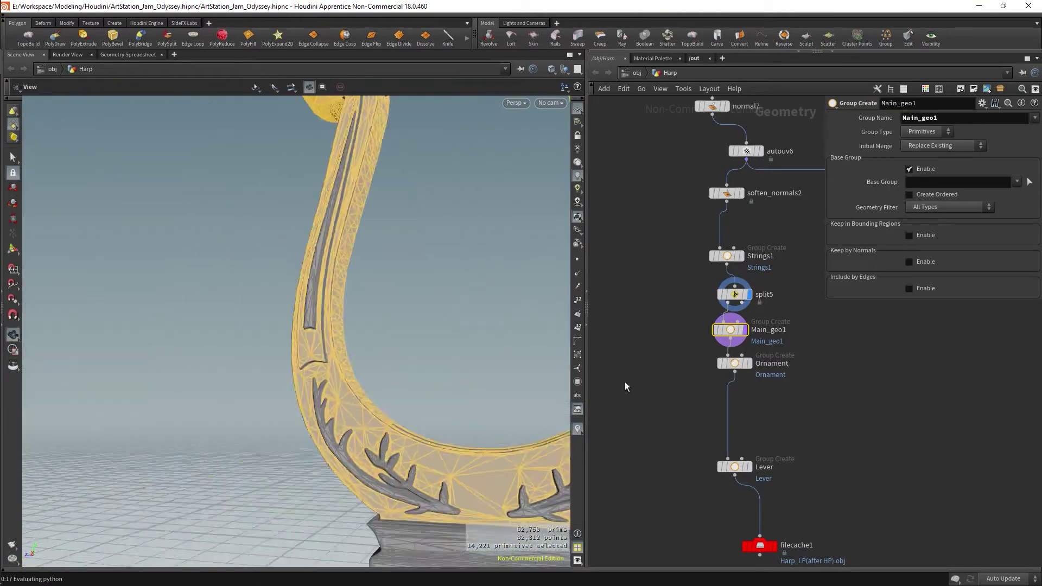
{"action": "key", "text": "ctrl+s"}
In the side view, box-select the lower arch, ornament and both harp arms into the base group
{"action": "left_click_drag", "start_coordinate": [321, 437], "coordinate": [382, 426]}
{"action": "scroll", "coordinate": [382, 428], "scroll_direction": "up", "scroll_amount": 5}
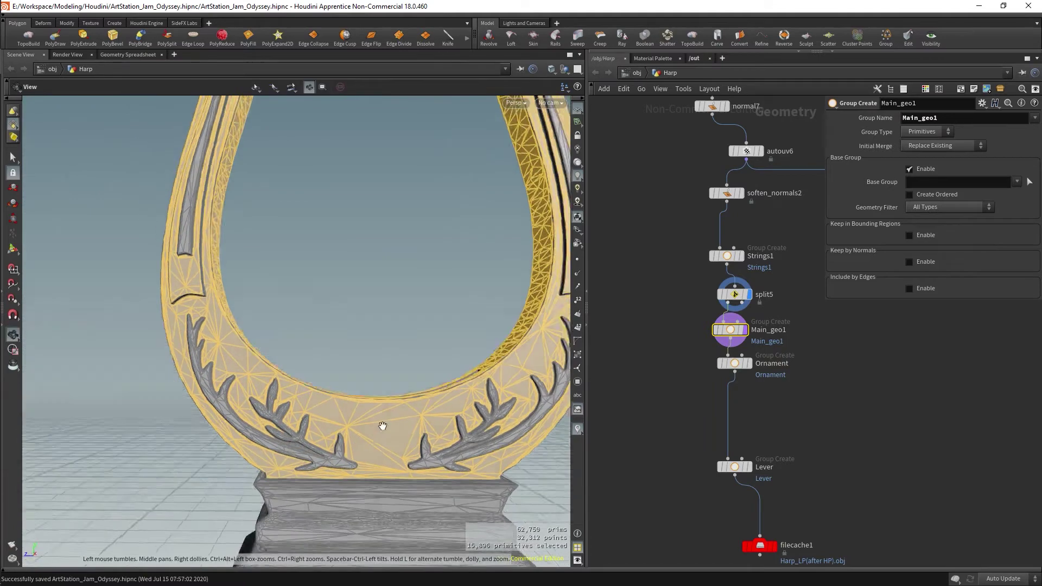
{"action": "key", "text": "space+3"}
{"action": "key", "text": "Return"}
{"action": "scroll", "coordinate": [314, 264], "scroll_direction": "up", "scroll_amount": 2}
{"action": "scroll", "coordinate": [312, 194], "scroll_direction": "up", "scroll_amount": 3}
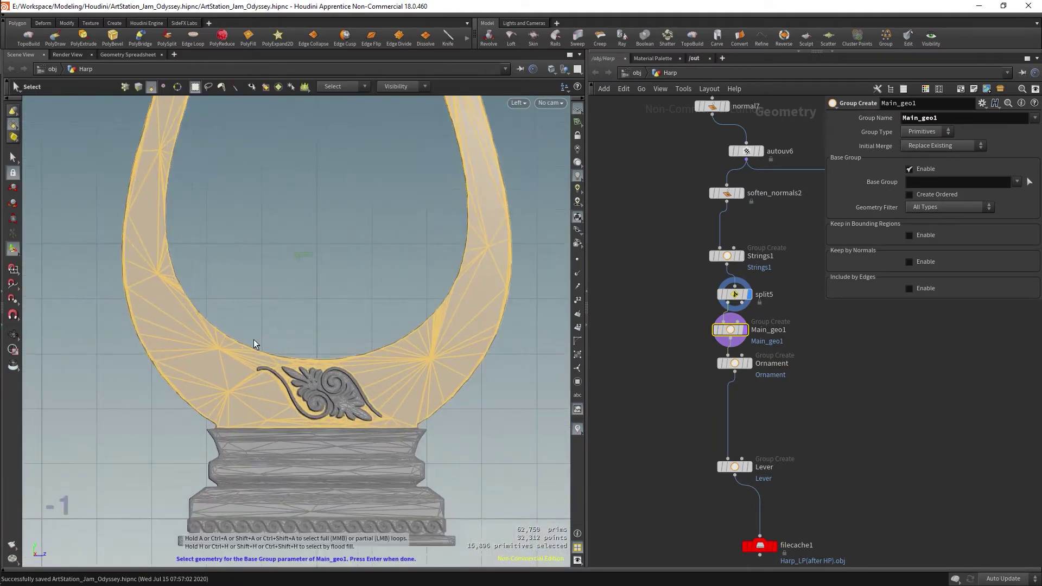
{"action": "mouse_move", "coordinate": [84, 282]}
{"action": "left_mouse_down", "text": "shift"}
{"action": "mouse_move", "coordinate": [518, 423]}
{"action": "mouse_move", "coordinate": [100, 172]}
{"action": "left_mouse_up", "text": "shift"}
{"action": "scroll", "coordinate": [488, 409], "scroll_direction": "down", "scroll_amount": 3}
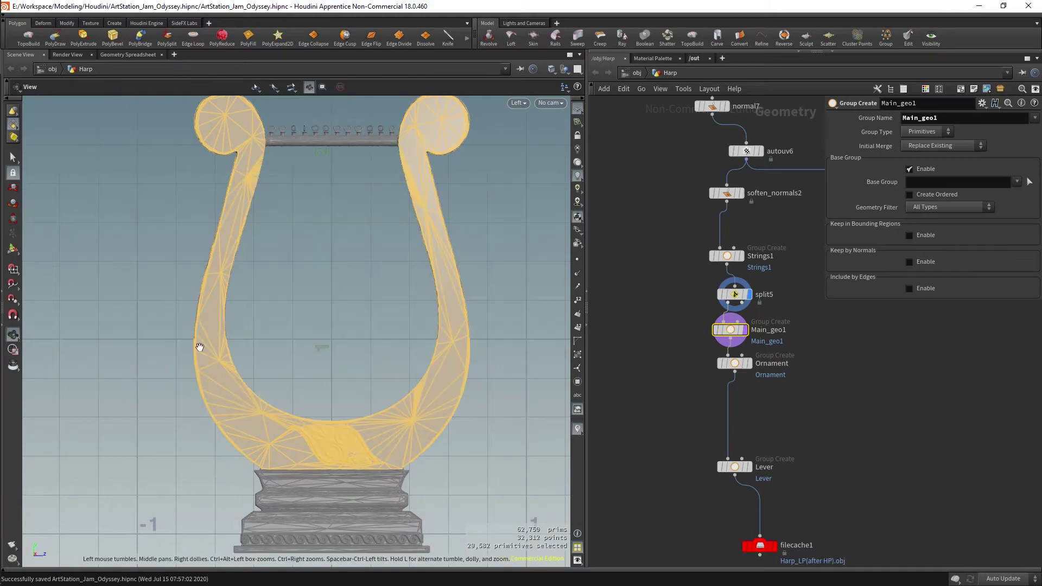
{"action": "mouse_move", "coordinate": [128, 337]}
{"action": "left_mouse_down"}
{"action": "mouse_move", "coordinate": [324, 370]}
{"action": "mouse_move", "coordinate": [330, 411]}
{"action": "left_mouse_up"}
{"action": "scroll", "coordinate": [330, 410], "scroll_direction": "down", "scroll_amount": 3}
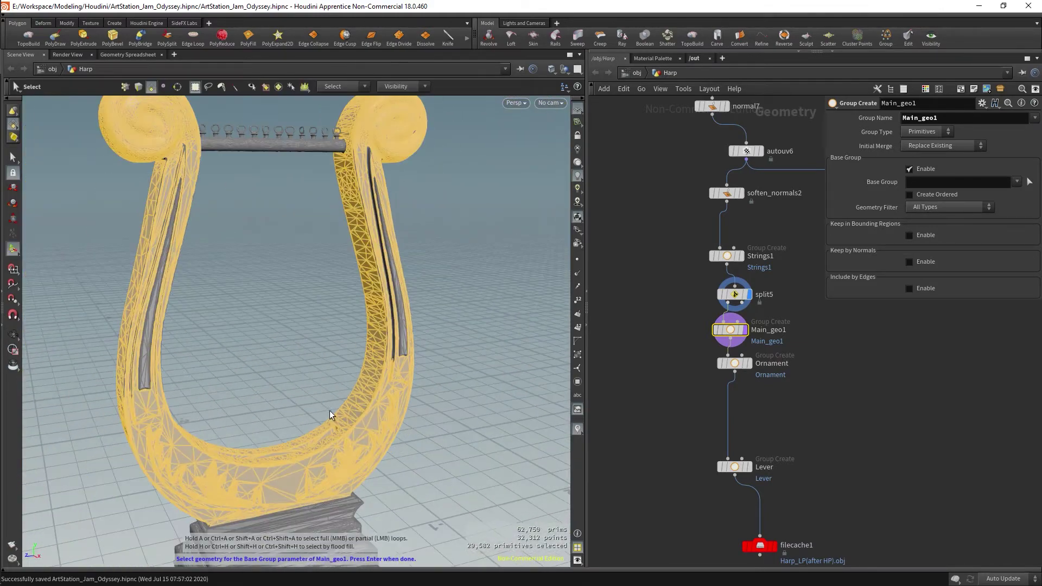
{"action": "key", "text": "Return"}
Add more harp arm faces, the top of the column and the neck faces to the selection
{"action": "scroll", "coordinate": [330, 411], "scroll_direction": "up", "scroll_amount": 5}
{"action": "middle_click_drag", "start_coordinate": [329, 410], "coordinate": [307, 237]}
{"action": "right_click_drag", "start_coordinate": [306, 237], "coordinate": [291, 102]}
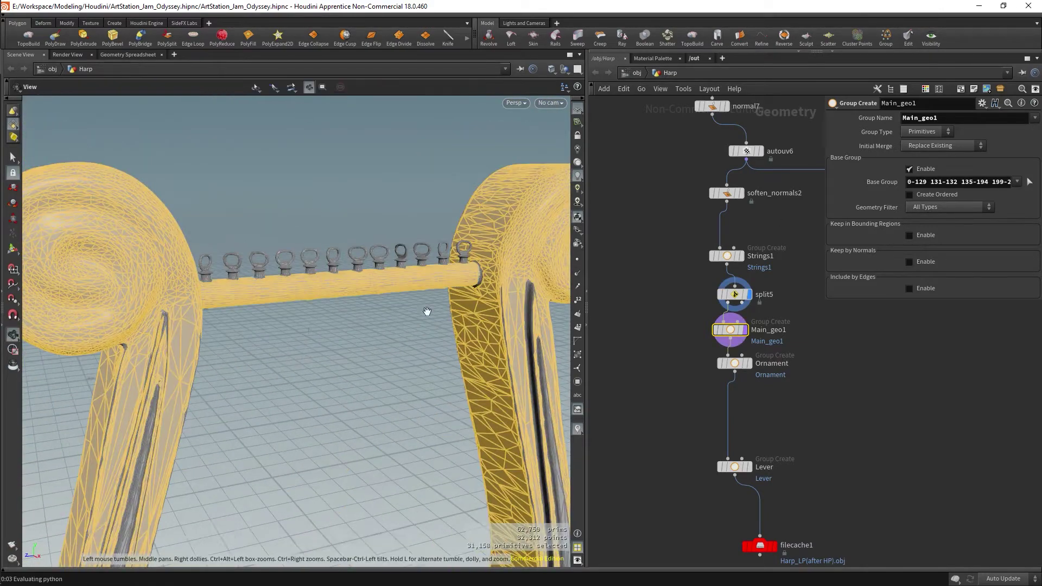
{"action": "right_click_drag", "start_coordinate": [427, 311], "coordinate": [456, 293]}
{"action": "key", "text": "ctrl+s"}
{"action": "left_click_drag", "start_coordinate": [484, 260], "coordinate": [384, 301]}
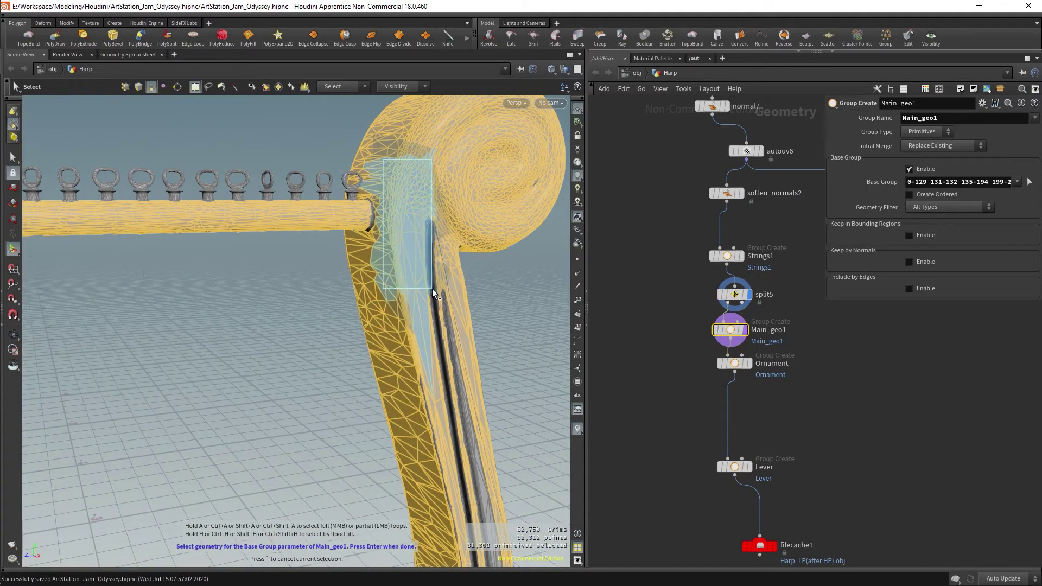
{"action": "mouse_move", "coordinate": [372, 248]}
{"action": "left_mouse_down"}
{"action": "mouse_move", "coordinate": [336, 206]}
{"action": "mouse_move", "coordinate": [286, 226]}
{"action": "left_mouse_up"}
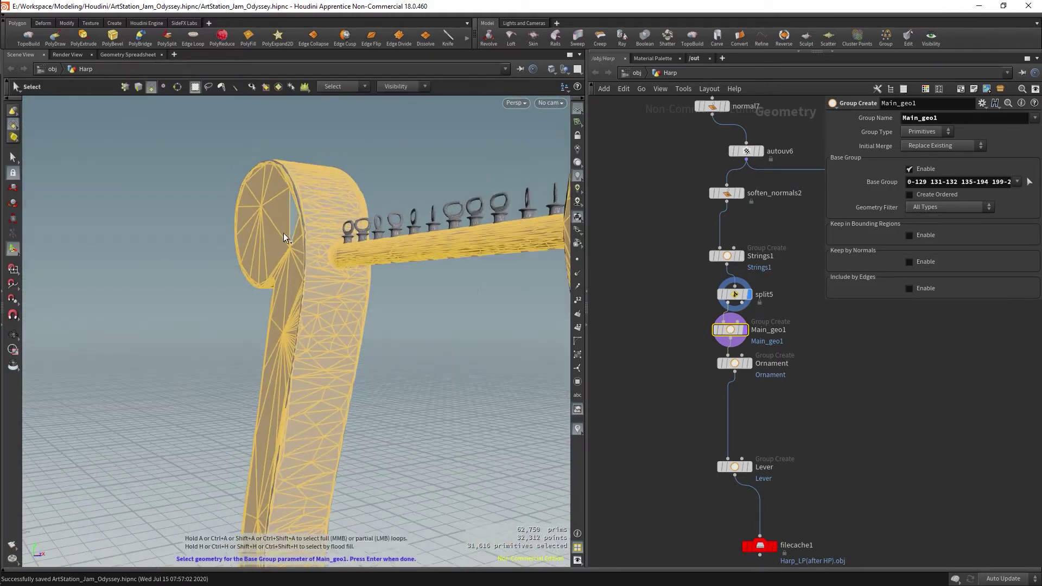
{"action": "left_click_drag", "start_coordinate": [302, 414], "coordinate": [195, 282]}
{"action": "left_click_drag", "start_coordinate": [209, 194], "coordinate": [238, 408]}
{"action": "scroll", "coordinate": [237, 406], "scroll_direction": "down", "scroll_amount": 5}
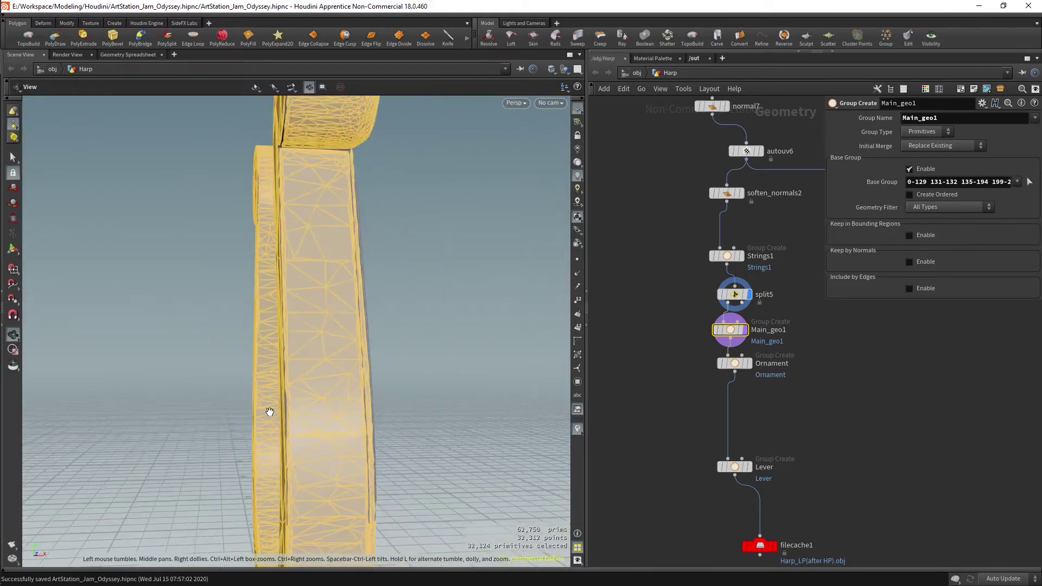
{"action": "mouse_move", "coordinate": [212, 220]}
{"action": "left_mouse_down"}
{"action": "mouse_move", "coordinate": [275, 451]}
{"action": "mouse_move", "coordinate": [303, 333]}
{"action": "mouse_move", "coordinate": [198, 342]}
{"action": "left_mouse_up"}
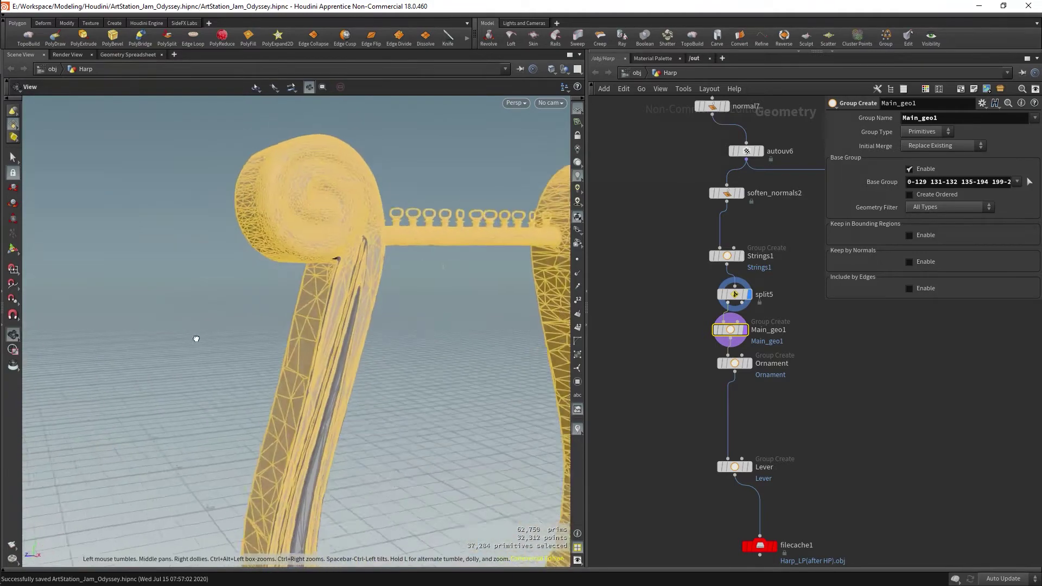
{"action": "left_click_drag", "start_coordinate": [256, 193], "coordinate": [372, 289]}
{"action": "mouse_move", "coordinate": [287, 180]}
{"action": "left_mouse_down"}
{"action": "mouse_move", "coordinate": [379, 277]}
{"action": "mouse_move", "coordinate": [289, 326]}
{"action": "mouse_move", "coordinate": [299, 256]}
{"action": "left_mouse_up"}
Add the harp column faces and inner arm strips to the base group selection
{"action": "middle_click_drag", "start_coordinate": [299, 255], "coordinate": [334, 319]}
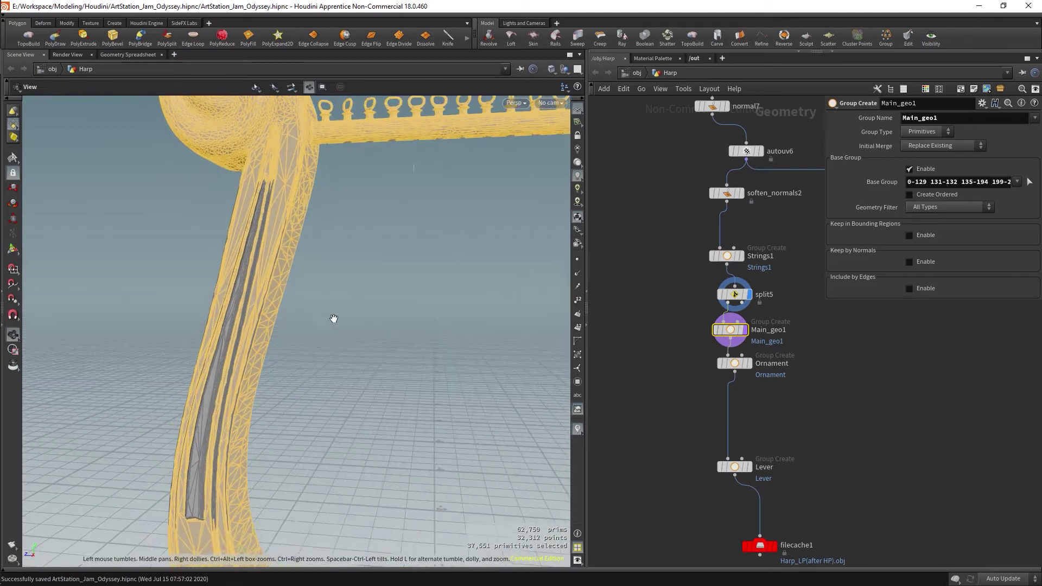
{"action": "left_click", "coordinate": [223, 504]}
{"action": "mouse_move", "coordinate": [222, 505]}
{"action": "left_mouse_down"}
{"action": "mouse_move", "coordinate": [344, 409]}
{"action": "mouse_move", "coordinate": [374, 323]}
{"action": "mouse_move", "coordinate": [313, 399]}
{"action": "left_mouse_up"}
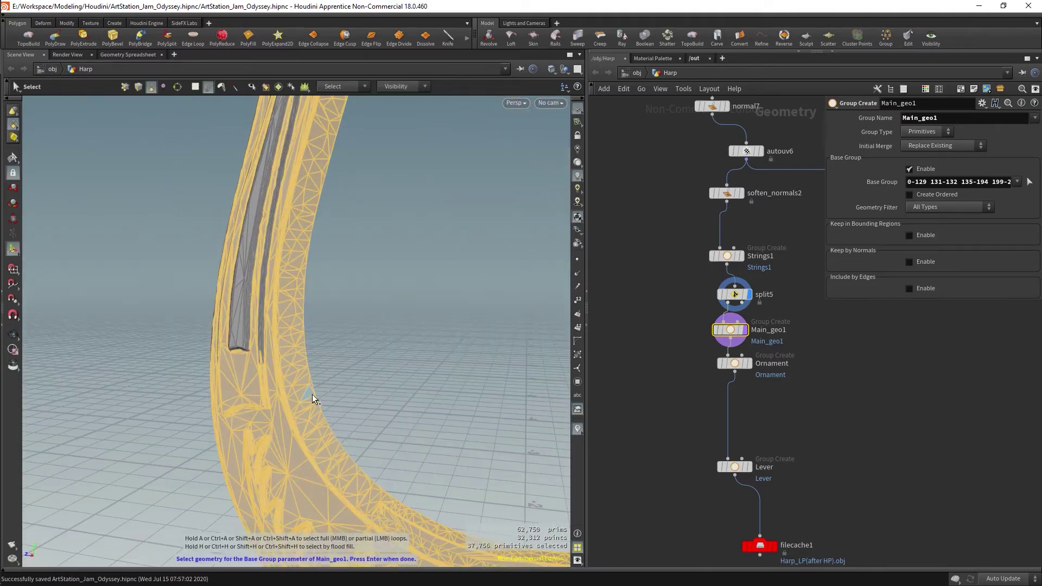
{"action": "left_click", "coordinate": [253, 320]}
{"action": "mouse_move", "coordinate": [253, 320]}
{"action": "left_mouse_down"}
{"action": "mouse_move", "coordinate": [340, 375]}
{"action": "mouse_move", "coordinate": [274, 317]}
{"action": "left_mouse_up"}
{"action": "left_click_drag", "start_coordinate": [353, 363], "coordinate": [302, 298]}
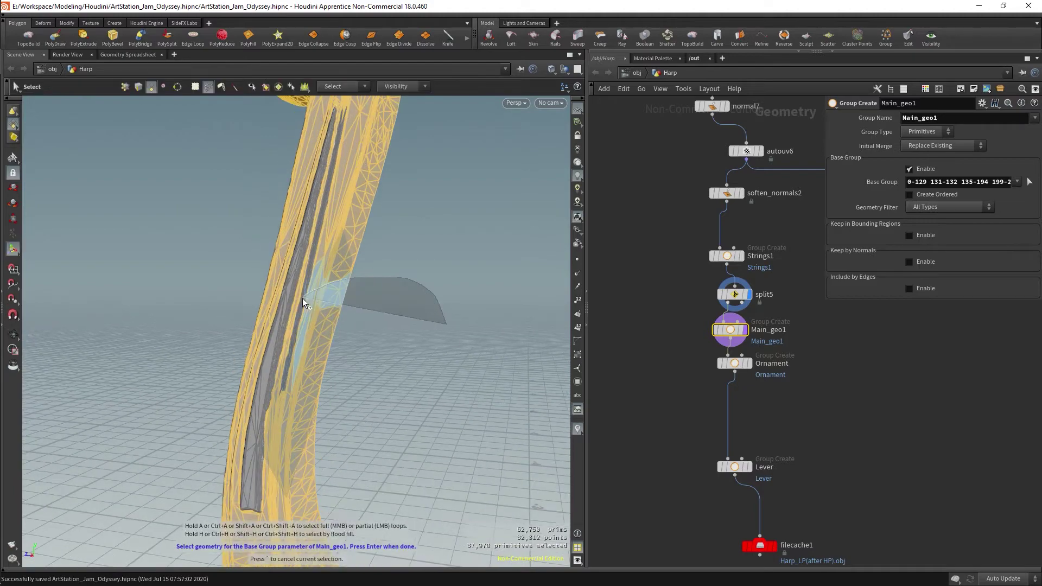
{"action": "left_click", "coordinate": [279, 386]}
{"action": "left_click_drag", "start_coordinate": [279, 387], "coordinate": [419, 276]}
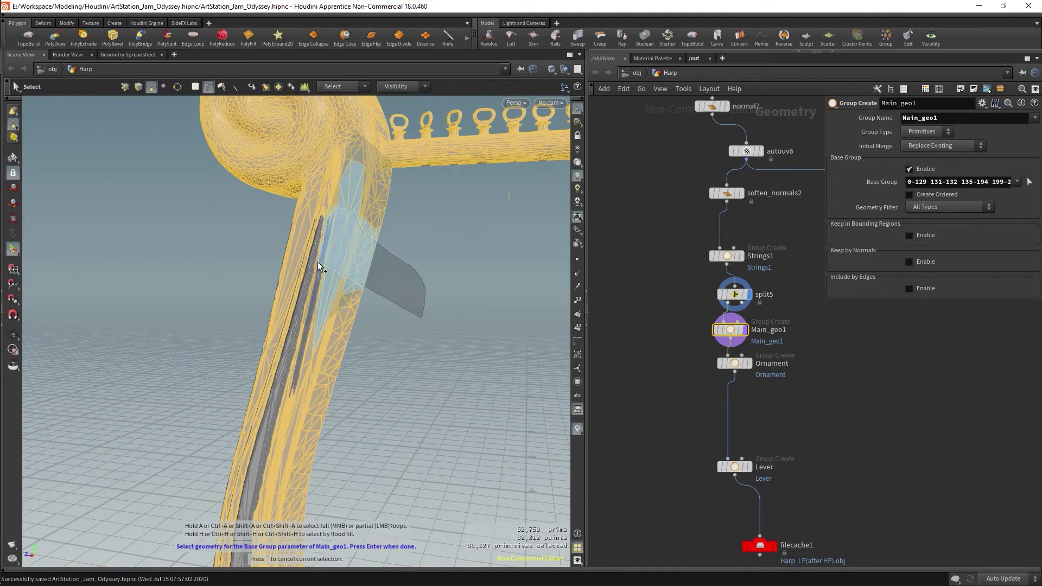
{"action": "left_click", "coordinate": [292, 370]}
{"action": "mouse_move", "coordinate": [296, 385]}
{"action": "left_mouse_down"}
{"action": "mouse_move", "coordinate": [308, 347]}
{"action": "mouse_move", "coordinate": [295, 444]}
{"action": "left_mouse_up"}
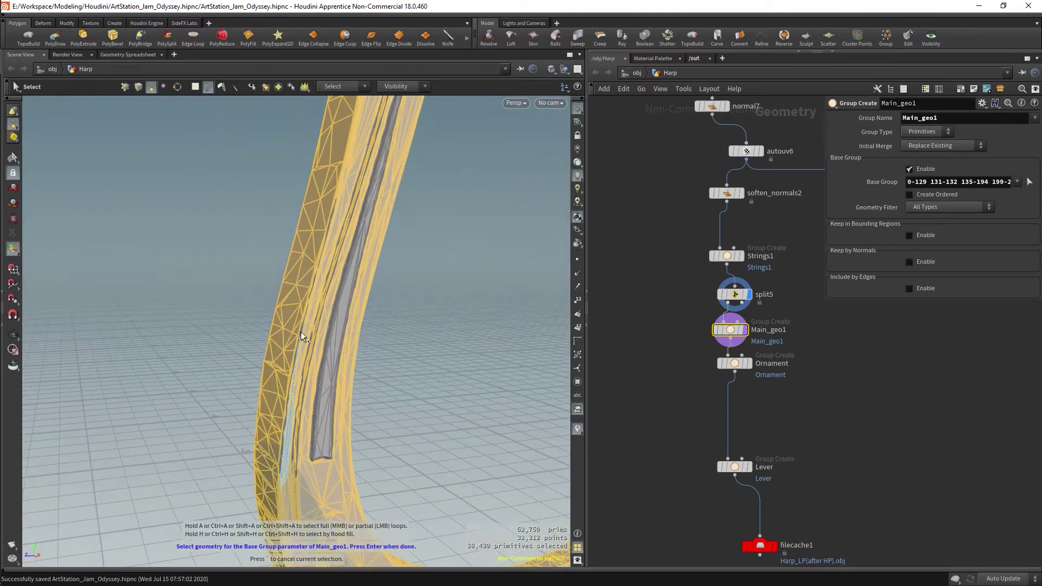
{"action": "left_click", "coordinate": [285, 494]}
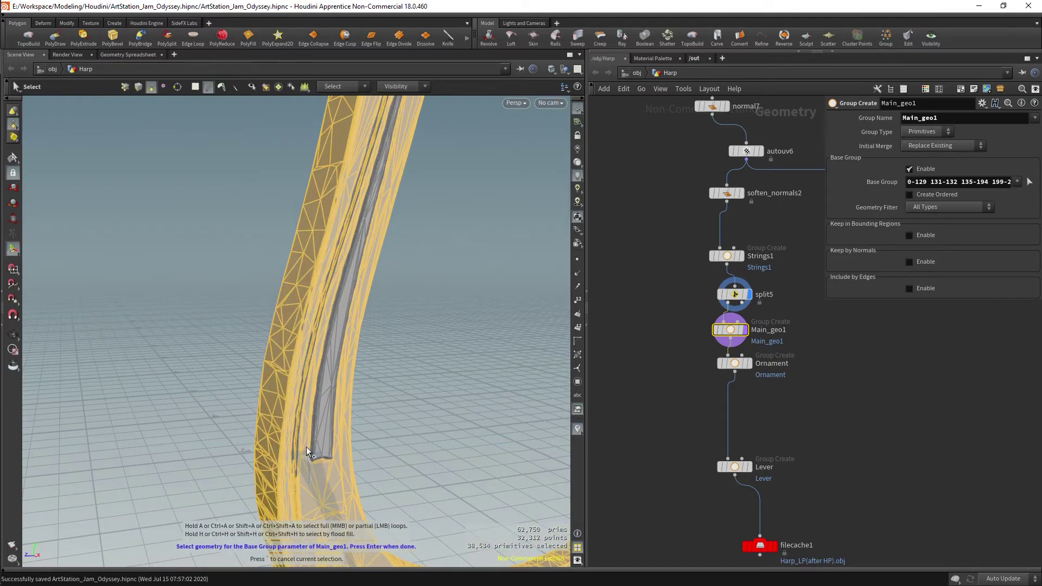
Add the remaining inner arm strip and a few more arm faces
{"action": "left_click", "coordinate": [357, 199]}
{"action": "mouse_move", "coordinate": [279, 361]}
{"action": "left_mouse_down"}
{"action": "mouse_move", "coordinate": [363, 405]}
{"action": "mouse_move", "coordinate": [441, 301]}
{"action": "mouse_move", "coordinate": [297, 372]}
{"action": "mouse_move", "coordinate": [379, 396]}
{"action": "mouse_move", "coordinate": [347, 377]}
{"action": "left_mouse_up"}
{"action": "left_click", "coordinate": [259, 338]}
{"action": "key", "text": "super"}
{"action": "left_click", "coordinate": [347, 377], "text": "shift"}
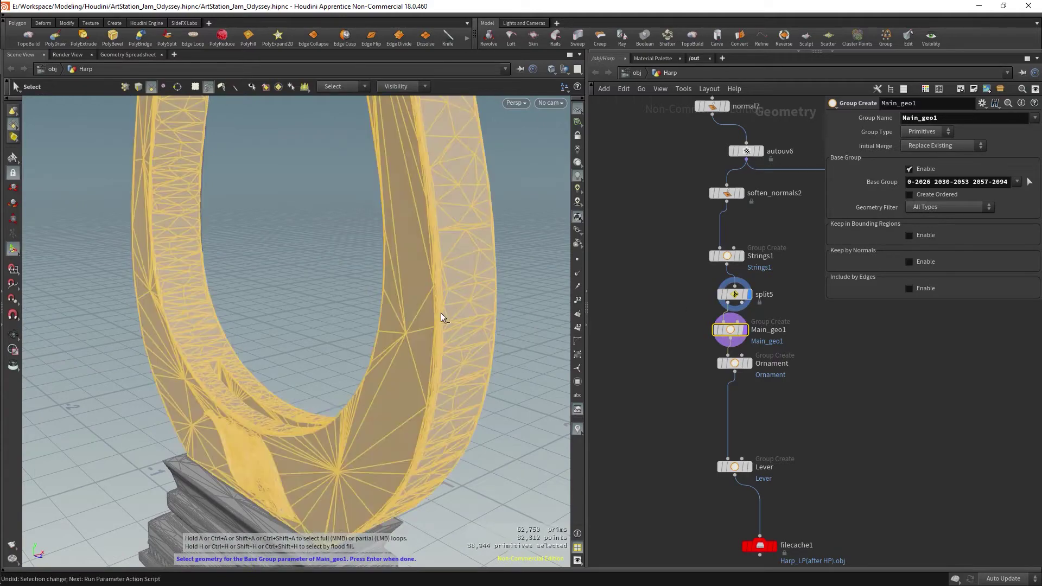
Add more arm and upper-arm faces to the Main_geo1 selection
{"action": "mouse_move", "coordinate": [440, 317]}
{"action": "left_mouse_down"}
{"action": "mouse_move", "coordinate": [367, 344]}
{"action": "mouse_move", "coordinate": [400, 372]}
{"action": "mouse_move", "coordinate": [375, 362]}
{"action": "mouse_move", "coordinate": [256, 227]}
{"action": "left_mouse_up"}
{"action": "left_click", "coordinate": [260, 326], "text": "shift"}
{"action": "left_click_drag", "start_coordinate": [412, 460], "coordinate": [299, 457]}
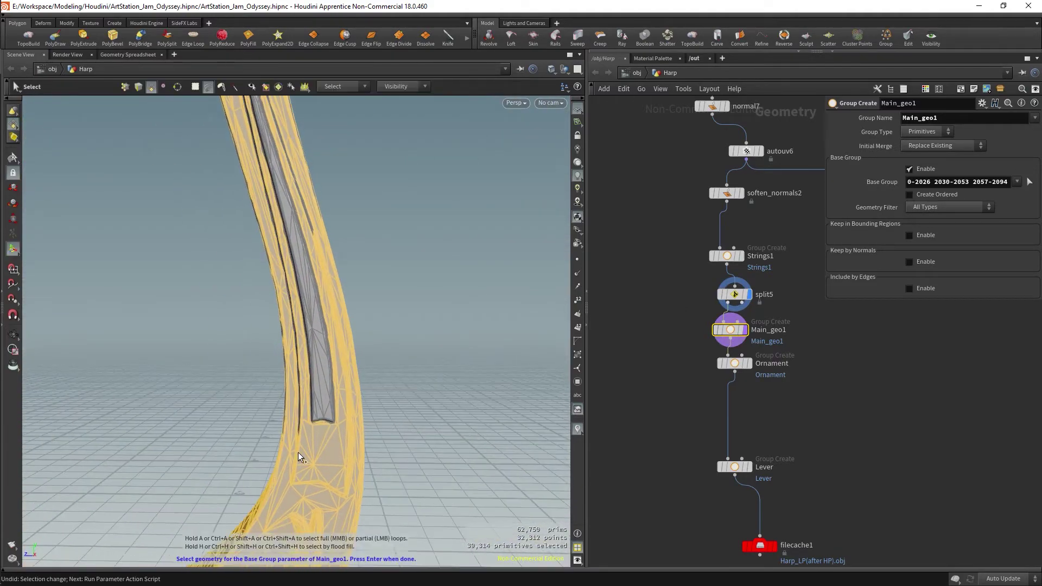
{"action": "mouse_move", "coordinate": [254, 418]}
{"action": "left_mouse_down"}
{"action": "mouse_move", "coordinate": [282, 262]}
{"action": "mouse_move", "coordinate": [360, 392]}
{"action": "left_mouse_up"}
{"action": "left_click", "coordinate": [359, 392], "text": "shift"}
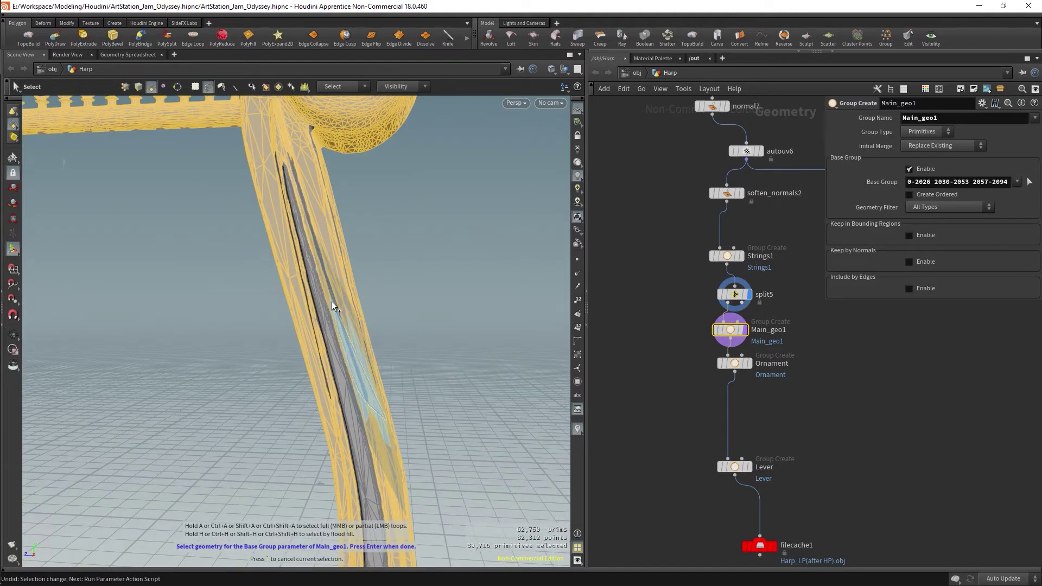
{"action": "left_click", "coordinate": [293, 174], "text": "shift"}
Orbit and zoom around the scroll, top bar and arms down to the base of the arc
{"action": "left_click_drag", "start_coordinate": [516, 425], "coordinate": [403, 465]}
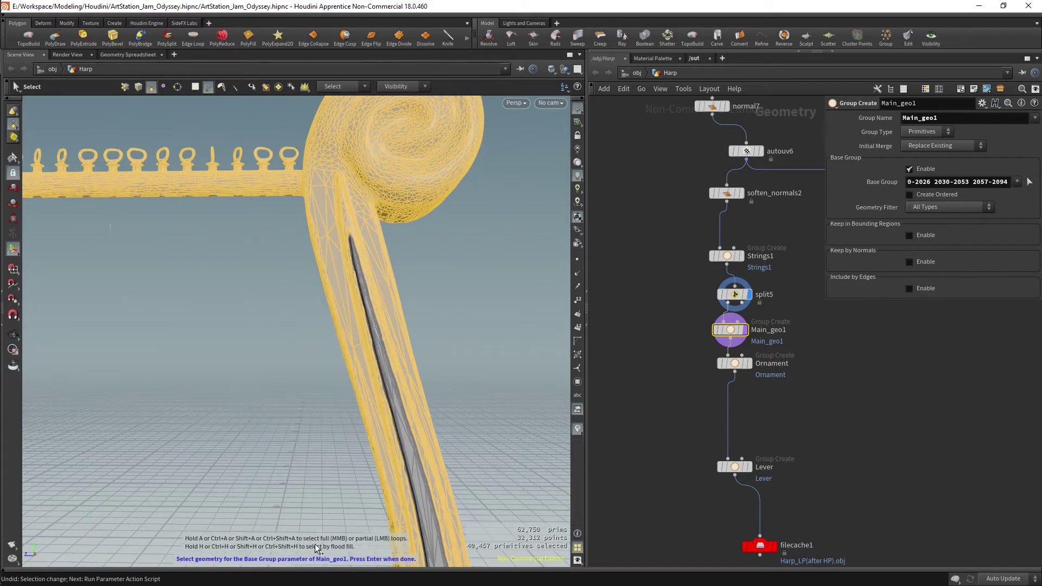
{"action": "left_click_drag", "start_coordinate": [316, 548], "coordinate": [379, 465]}
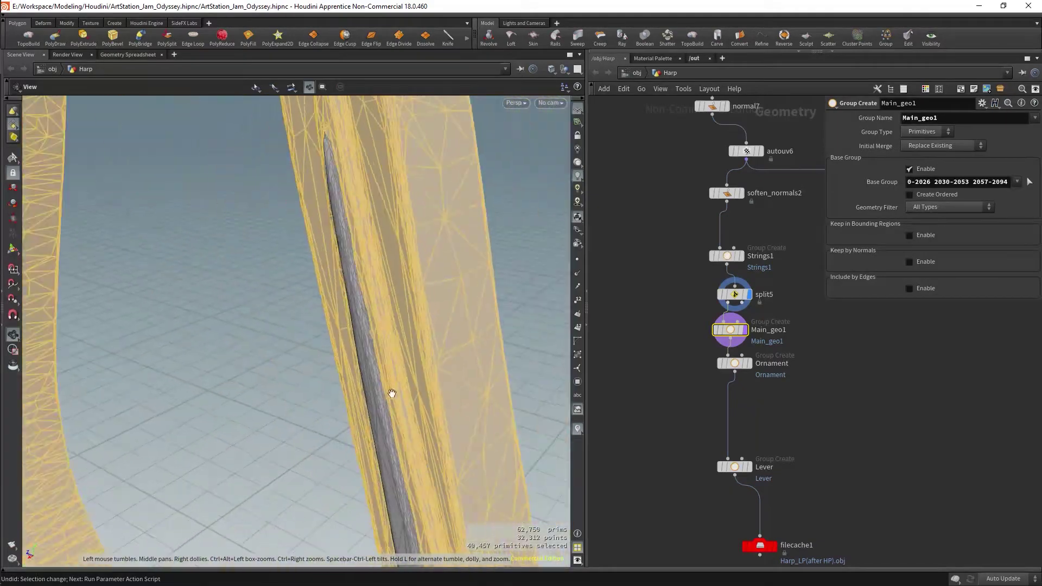
{"action": "left_click_drag", "start_coordinate": [390, 391], "coordinate": [398, 412]}
{"action": "scroll", "coordinate": [467, 399], "scroll_direction": "down", "scroll_amount": 5}
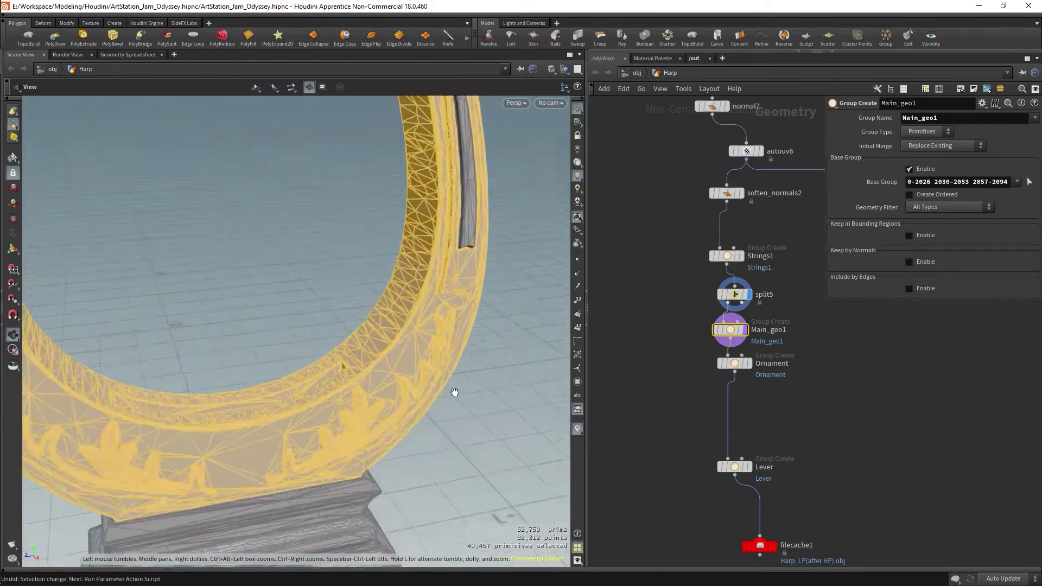
{"action": "scroll", "coordinate": [448, 374], "scroll_direction": "down", "scroll_amount": 5}
{"action": "left_click_drag", "start_coordinate": [442, 361], "coordinate": [305, 328]}
{"action": "scroll", "coordinate": [353, 374], "scroll_direction": "up", "scroll_amount": 10}
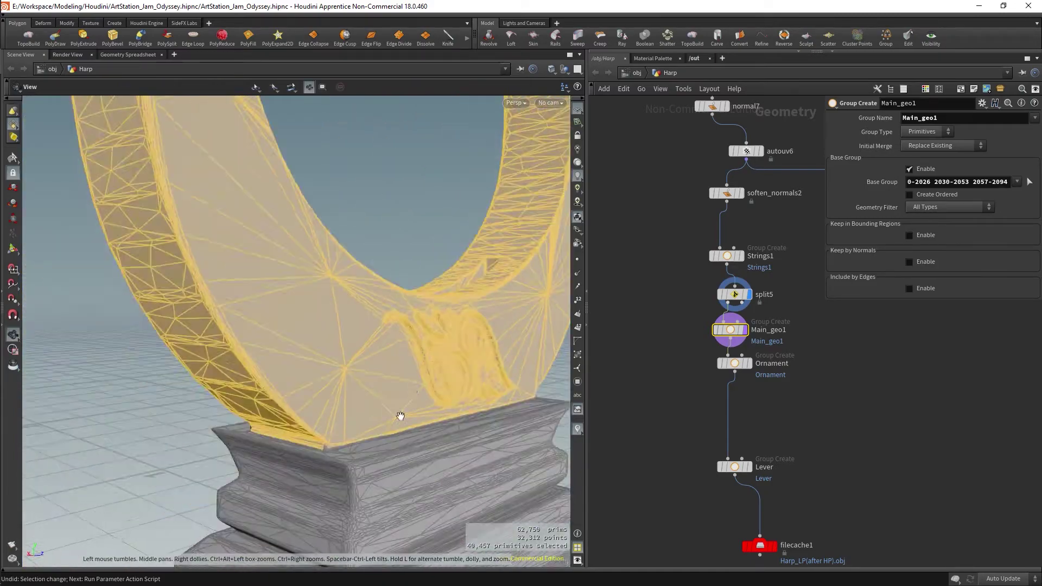
{"action": "scroll", "coordinate": [400, 417], "scroll_direction": "up", "scroll_amount": 3}
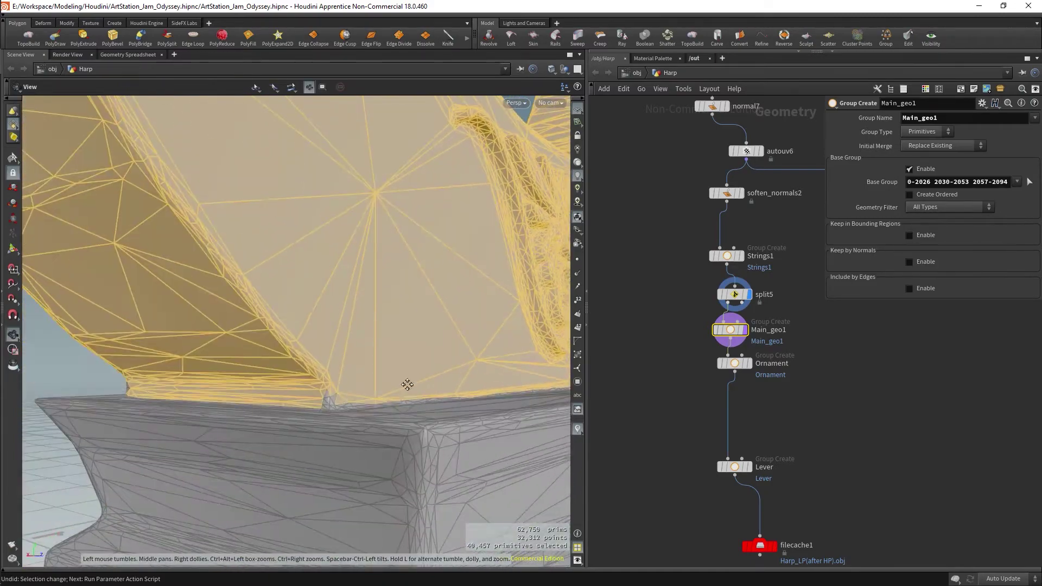
{"action": "left_click_drag", "start_coordinate": [407, 400], "coordinate": [344, 354]}
{"action": "scroll", "coordinate": [365, 368], "scroll_direction": "up", "scroll_amount": 3}
{"action": "scroll", "coordinate": [370, 377], "scroll_direction": "up", "scroll_amount": 3}
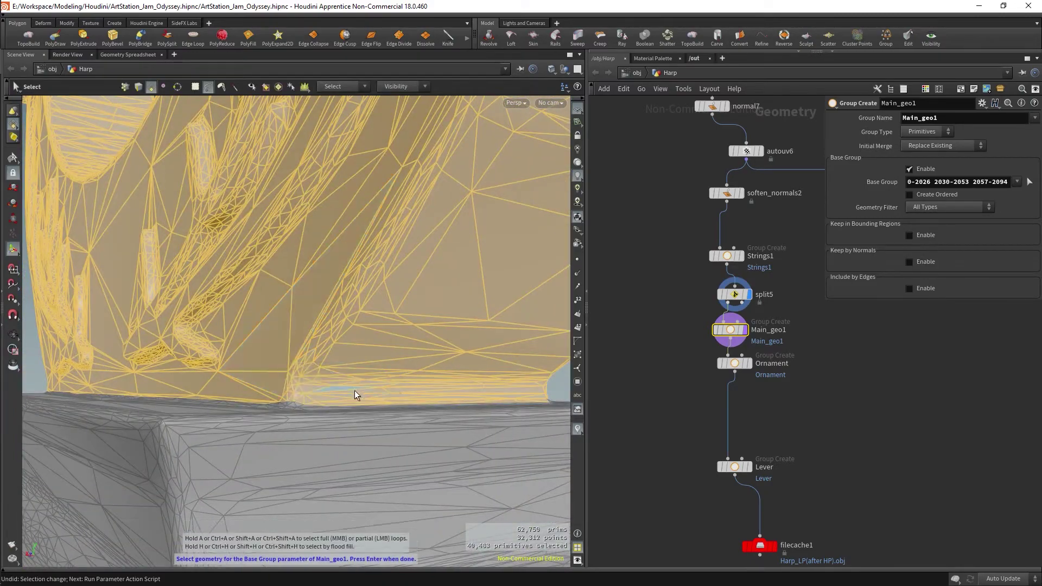
{"action": "scroll", "coordinate": [354, 389], "scroll_direction": "down", "scroll_amount": 5}
{"action": "scroll", "coordinate": [418, 308], "scroll_direction": "up", "scroll_amount": 3}
Add the harp's pedestal base faces to the Main_geo1 selection
{"action": "left_click", "coordinate": [285, 451], "text": "shift"}
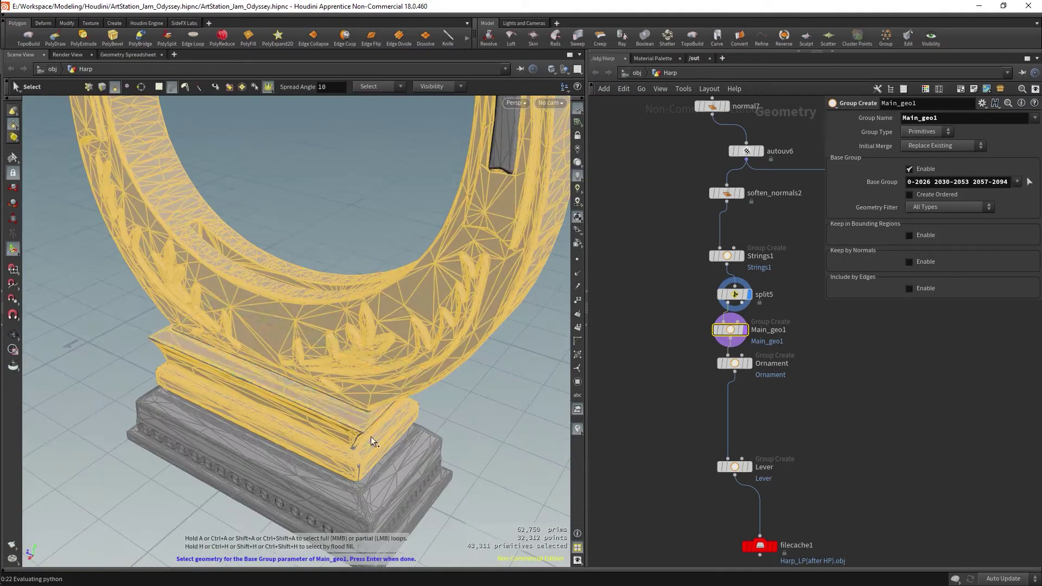
{"action": "left_click_drag", "start_coordinate": [370, 436], "coordinate": [415, 409]}
{"action": "left_click_drag", "start_coordinate": [448, 455], "coordinate": [380, 452]}
{"action": "left_click", "coordinate": [380, 453], "text": "shift"}
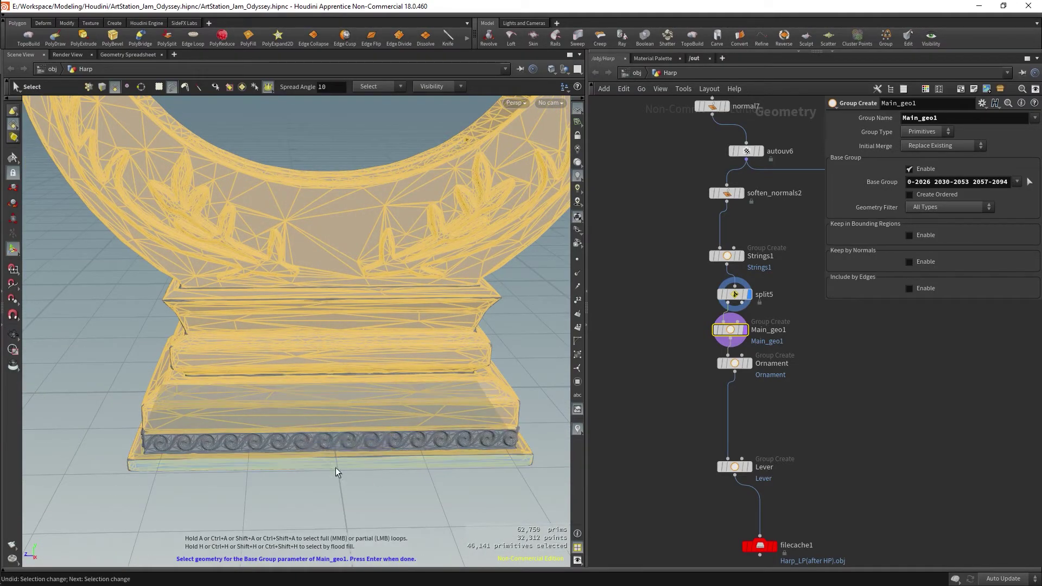
{"action": "scroll", "coordinate": [335, 471], "scroll_direction": "up", "scroll_amount": 5}
{"action": "mouse_move", "coordinate": [337, 392]}
{"action": "left_mouse_down"}
{"action": "mouse_move", "coordinate": [401, 391]}
{"action": "mouse_move", "coordinate": [335, 397]}
{"action": "left_mouse_up"}
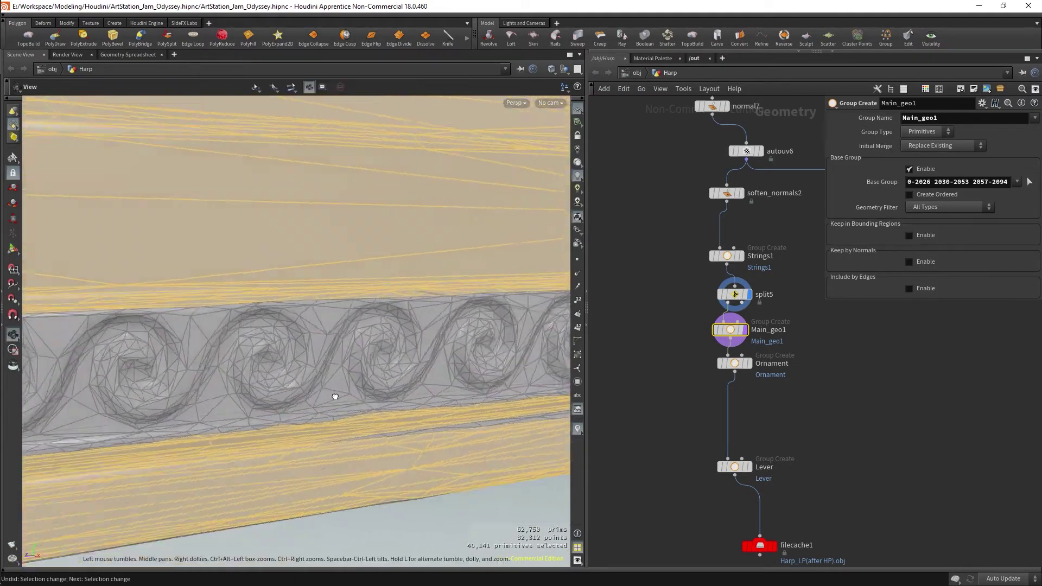
{"action": "scroll", "coordinate": [335, 396], "scroll_direction": "down", "scroll_amount": 5}
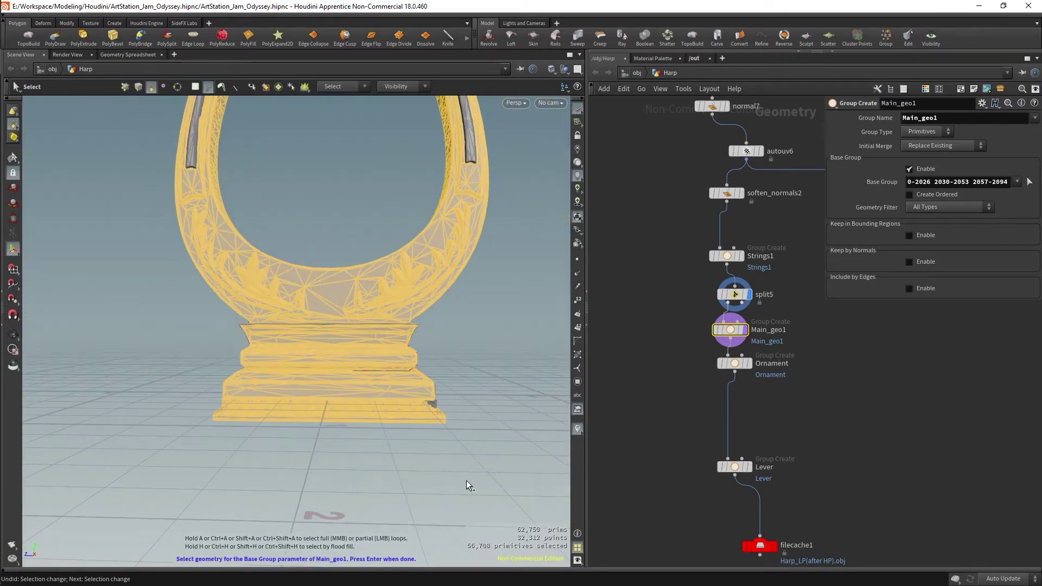
Orbit and zoom around the harp base and arch to check the selection
{"action": "left_click_drag", "start_coordinate": [218, 291], "coordinate": [239, 449]}
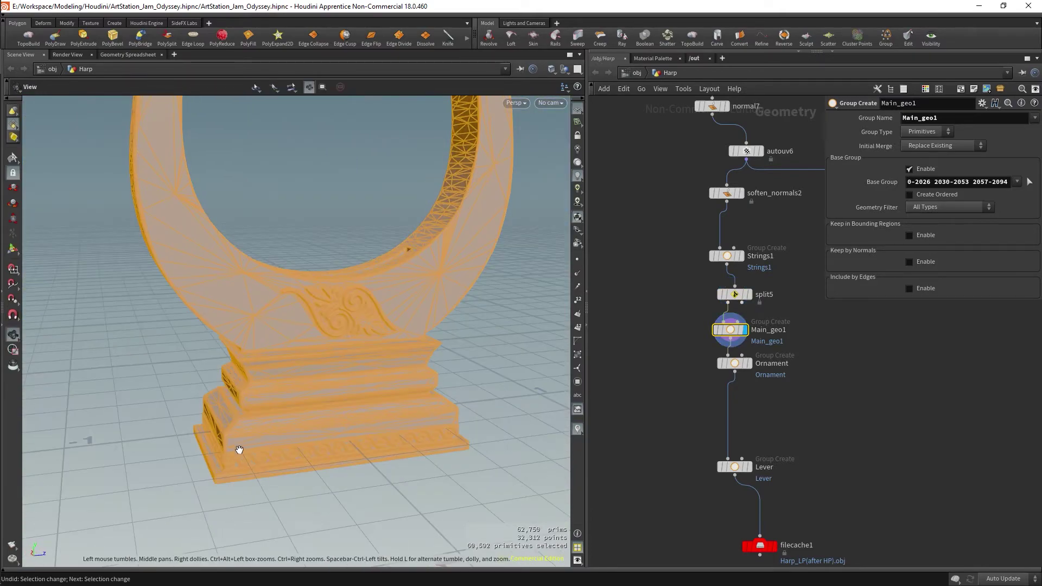
{"action": "scroll", "coordinate": [356, 400], "scroll_direction": "down", "scroll_amount": 3}
{"action": "scroll", "coordinate": [360, 422], "scroll_direction": "down", "scroll_amount": 2}
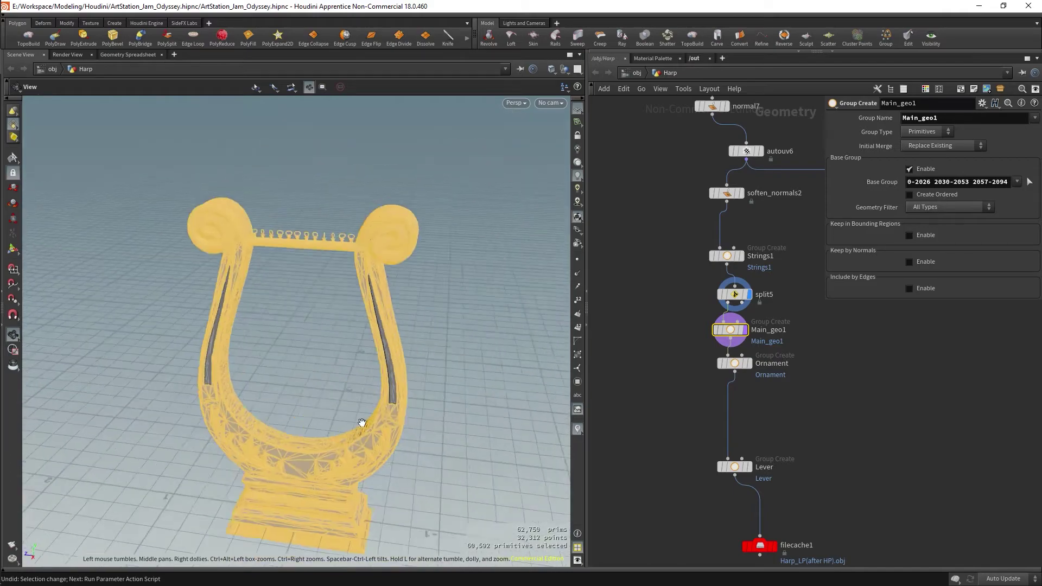
{"action": "scroll", "coordinate": [407, 427], "scroll_direction": "up", "scroll_amount": 6}
{"action": "scroll", "coordinate": [396, 420], "scroll_direction": "up", "scroll_amount": 3}
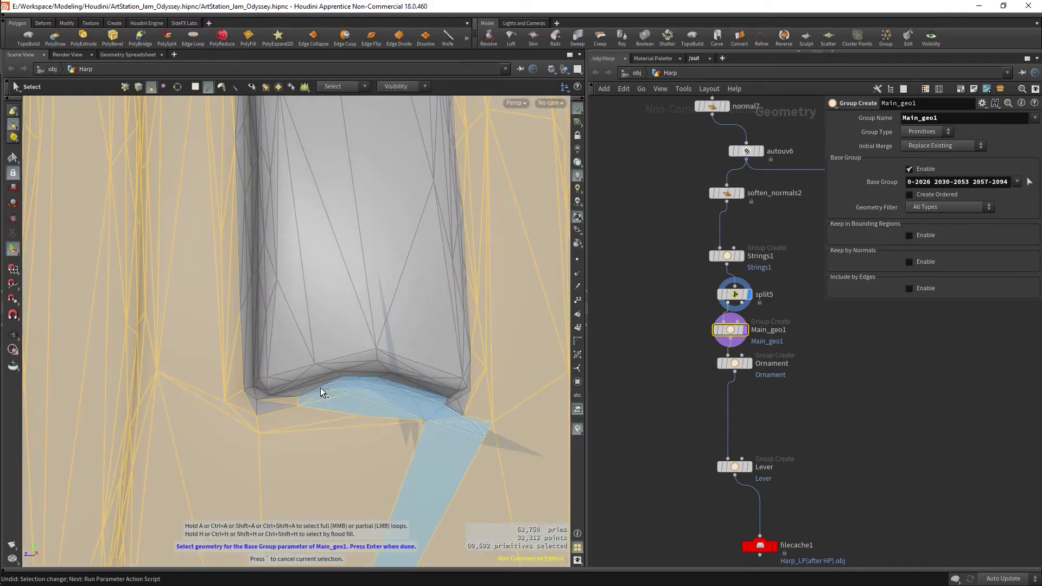
{"action": "mouse_move", "coordinate": [320, 388]}
{"action": "left_mouse_down"}
{"action": "mouse_move", "coordinate": [491, 431]}
{"action": "mouse_move", "coordinate": [302, 432]}
{"action": "mouse_move", "coordinate": [190, 406]}
{"action": "mouse_move", "coordinate": [442, 384]}
{"action": "left_mouse_up"}
{"action": "scroll", "coordinate": [356, 288], "scroll_direction": "up", "scroll_amount": 3}
{"action": "scroll", "coordinate": [464, 310], "scroll_direction": "up", "scroll_amount": 2}
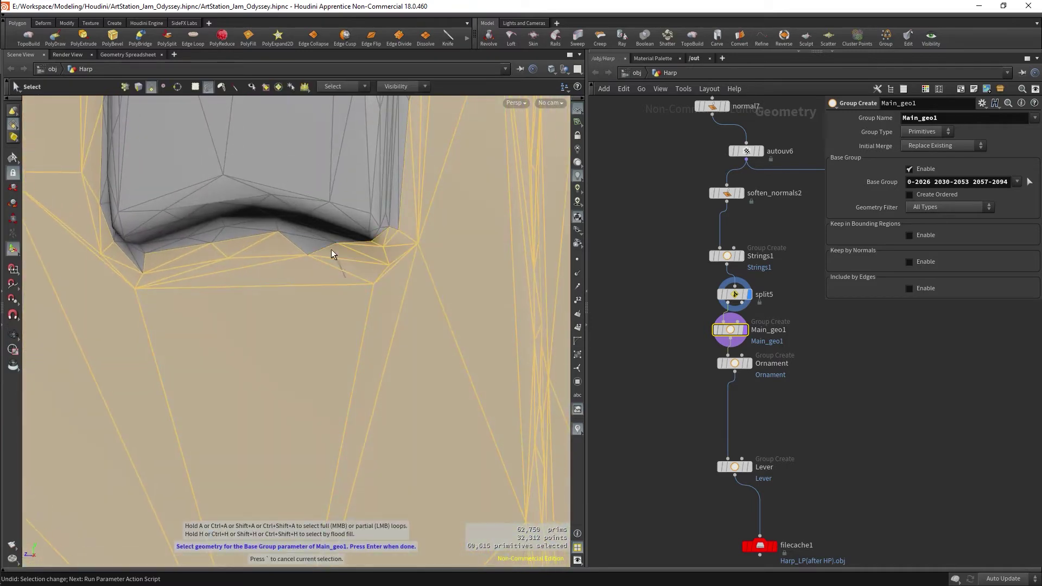
Frame the selected harp with F and orbit to a low angle on the crossbar
{"action": "left_click_drag", "start_coordinate": [349, 246], "coordinate": [229, 302]}
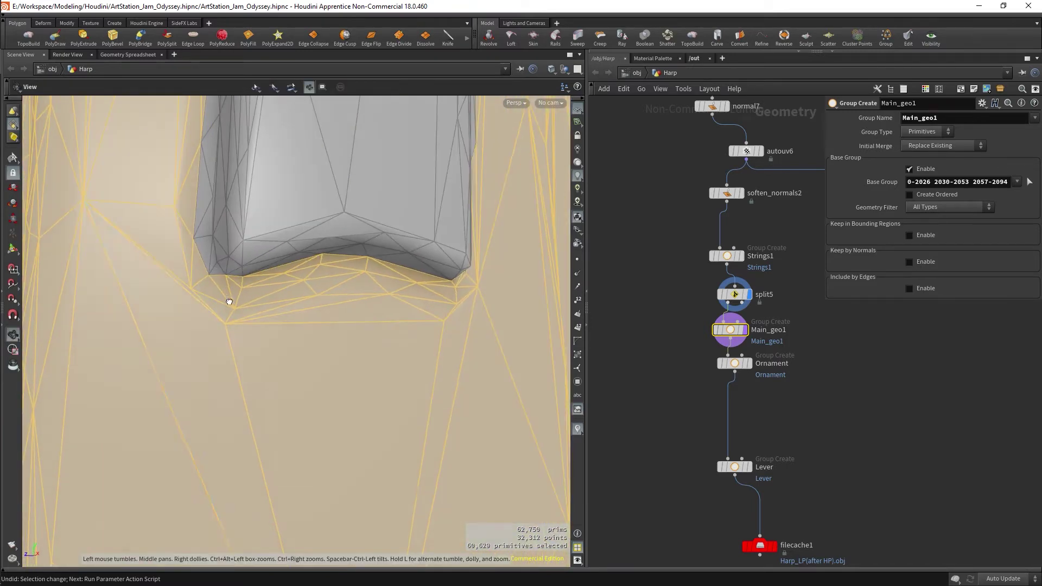
{"action": "key", "text": "space"}
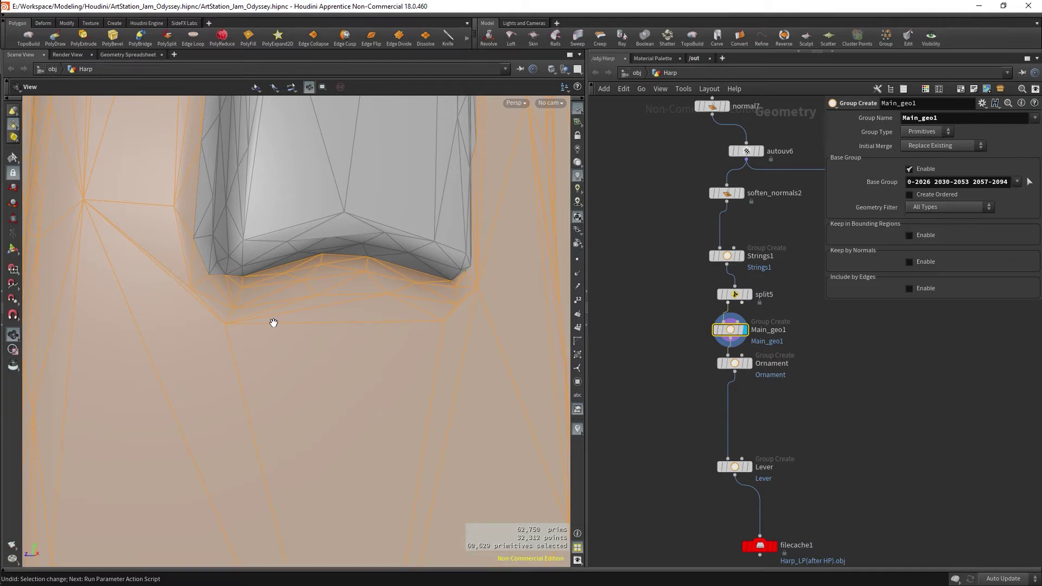
{"action": "key", "text": "f"}
{"action": "left_click_drag", "start_coordinate": [273, 323], "coordinate": [356, 321]}
{"action": "scroll", "coordinate": [309, 274], "scroll_direction": "up", "scroll_amount": 3}
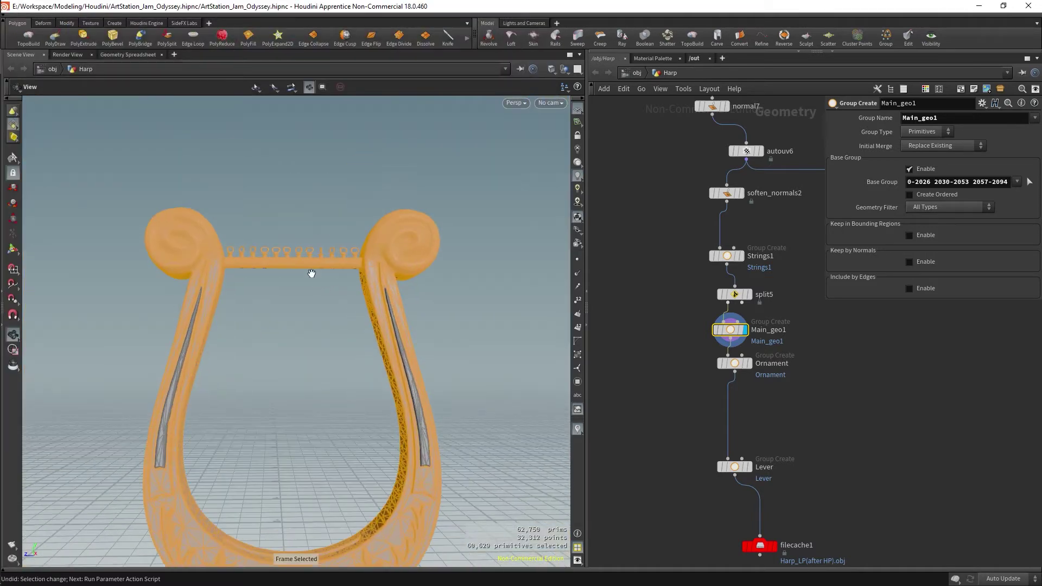
{"action": "scroll", "coordinate": [279, 319], "scroll_direction": "up", "scroll_amount": 3}
{"action": "mouse_move", "coordinate": [279, 319]}
{"action": "left_mouse_down"}
{"action": "mouse_move", "coordinate": [332, 303]}
{"action": "mouse_move", "coordinate": [386, 210]}
{"action": "mouse_move", "coordinate": [405, 231]}
{"action": "left_mouse_up"}
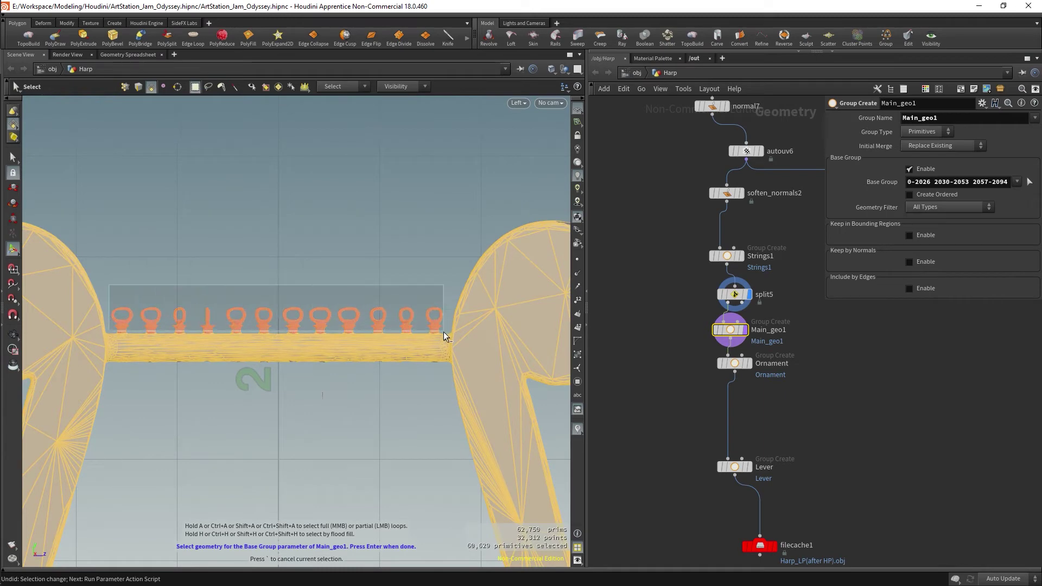
Deselect the crossbar tuning-peg bases, starting with the middle peg base
{"action": "left_click_drag", "start_coordinate": [442, 327], "coordinate": [444, 333]}
{"action": "scroll", "coordinate": [278, 327], "scroll_direction": "up", "scroll_amount": 5}
{"action": "scroll", "coordinate": [278, 327], "scroll_direction": "up", "scroll_amount": 3}
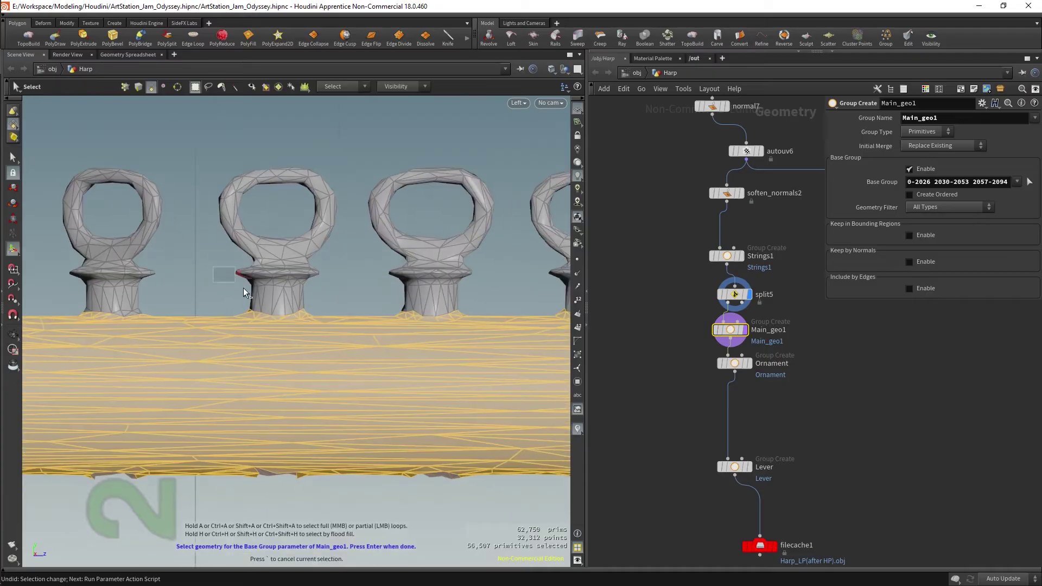
{"action": "mouse_move", "coordinate": [214, 267]}
{"action": "left_mouse_down", "text": "ctrl"}
{"action": "mouse_move", "coordinate": [315, 314]}
{"action": "mouse_move", "coordinate": [432, 335]}
{"action": "left_mouse_up", "text": "ctrl"}
{"action": "scroll", "coordinate": [393, 296], "scroll_direction": "down", "scroll_amount": 2}
{"action": "scroll", "coordinate": [393, 296], "scroll_direction": "down", "scroll_amount": 4}
{"action": "scroll", "coordinate": [432, 334], "scroll_direction": "up", "scroll_amount": 4}
{"action": "mouse_move", "coordinate": [432, 334]}
{"action": "middle_mouse_down"}
{"action": "mouse_move", "coordinate": [317, 307]}
{"action": "mouse_move", "coordinate": [429, 296]}
{"action": "middle_mouse_up"}
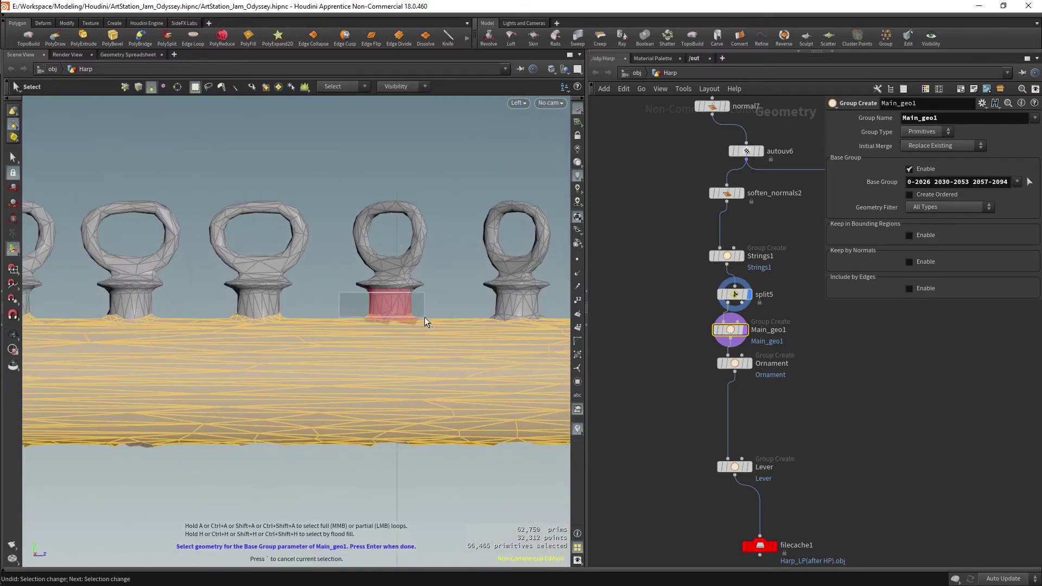
{"action": "left_click_drag", "start_coordinate": [425, 318], "coordinate": [424, 318], "text": "ctrl"}
Pan along the top rod and deselect the remaining ring pedestals, including the middle one
{"action": "mouse_move", "coordinate": [377, 302]}
{"action": "middle_mouse_down"}
{"action": "mouse_move", "coordinate": [492, 300]}
{"action": "mouse_move", "coordinate": [543, 272]}
{"action": "middle_mouse_up"}
{"action": "left_click_drag", "start_coordinate": [340, 257], "coordinate": [425, 295], "text": "ctrl"}
{"action": "middle_click_drag", "start_coordinate": [379, 287], "coordinate": [352, 266]}
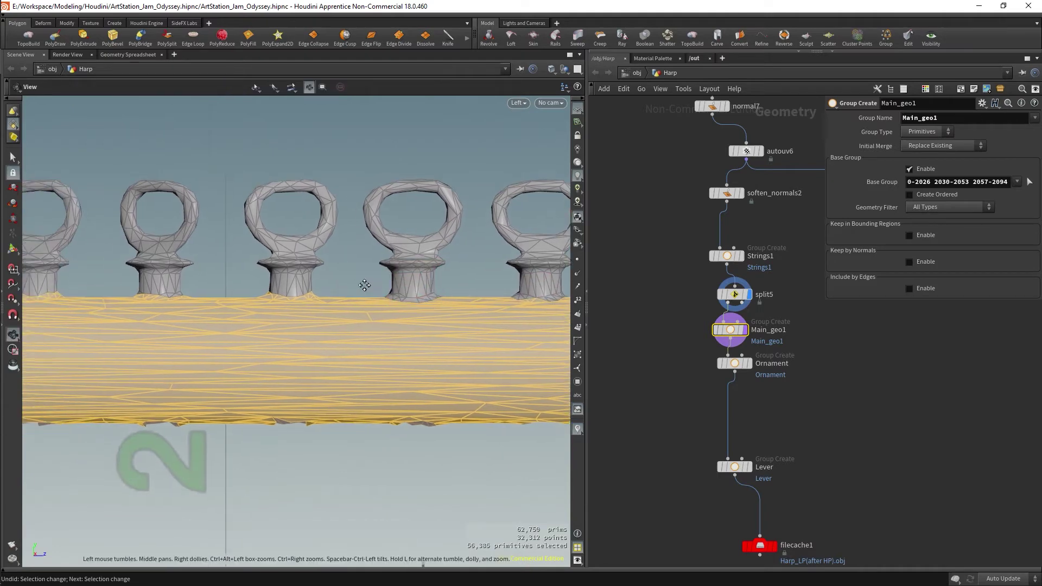
{"action": "left_click_drag", "start_coordinate": [346, 260], "coordinate": [415, 291], "text": "ctrl"}
{"action": "middle_click_drag", "start_coordinate": [408, 280], "coordinate": [380, 283]}
{"action": "left_click_drag", "start_coordinate": [315, 255], "coordinate": [356, 286], "text": "ctrl"}
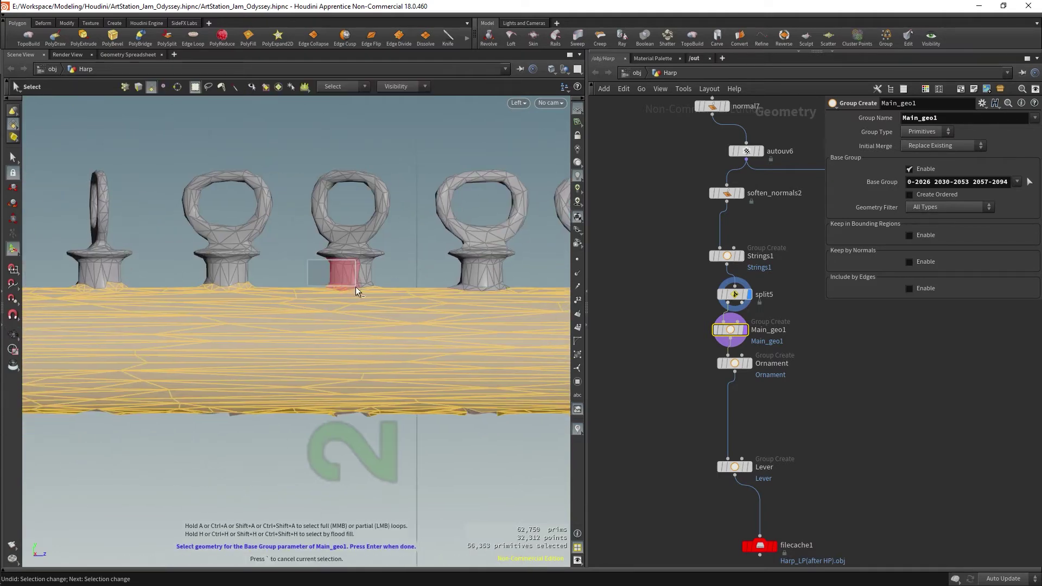
{"action": "middle_click_drag", "start_coordinate": [356, 287], "coordinate": [320, 258]}
{"action": "left_click_drag", "start_coordinate": [320, 259], "coordinate": [380, 291], "text": "ctrl"}
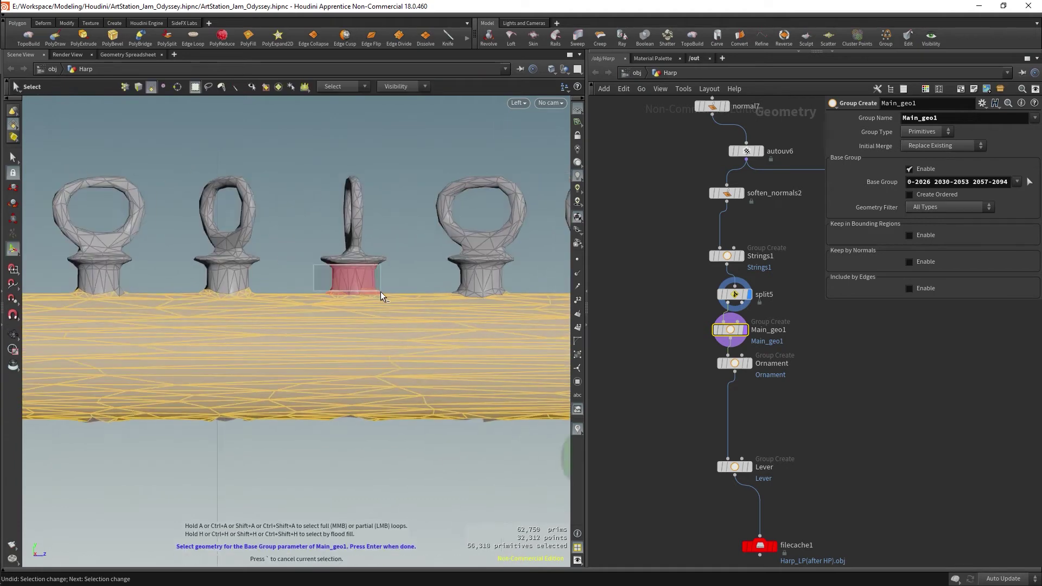
{"action": "middle_click_drag", "start_coordinate": [380, 291], "coordinate": [423, 284]}
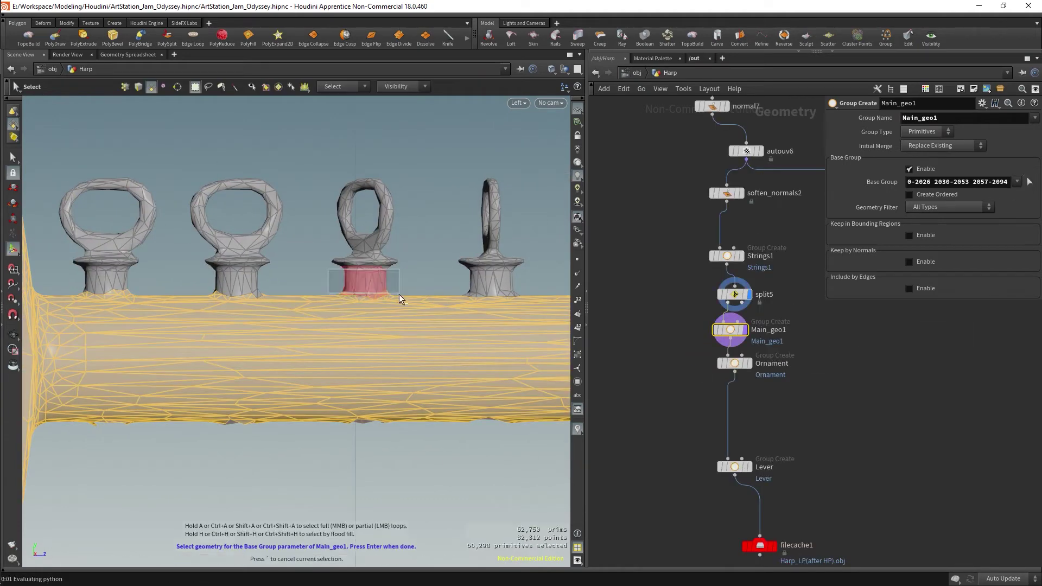
{"action": "middle_click_drag", "start_coordinate": [390, 269], "coordinate": [353, 243]}
{"action": "left_click_drag", "start_coordinate": [353, 243], "coordinate": [393, 273], "text": "ctrl"}
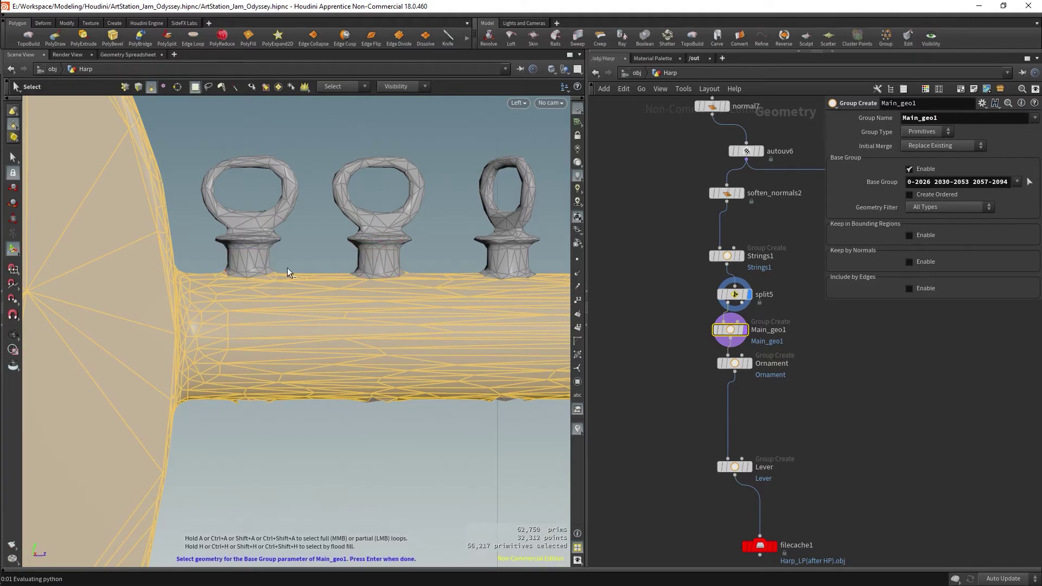
{"action": "scroll", "coordinate": [402, 283], "scroll_direction": "down", "scroll_amount": 3}
{"action": "scroll", "coordinate": [271, 291], "scroll_direction": "up", "scroll_amount": 3}
Accept the Base Group, save, then resume selecting and orbit to inspect the ring bases
{"action": "key", "text": "Return"}
{"action": "key", "text": "ctrl+s"}
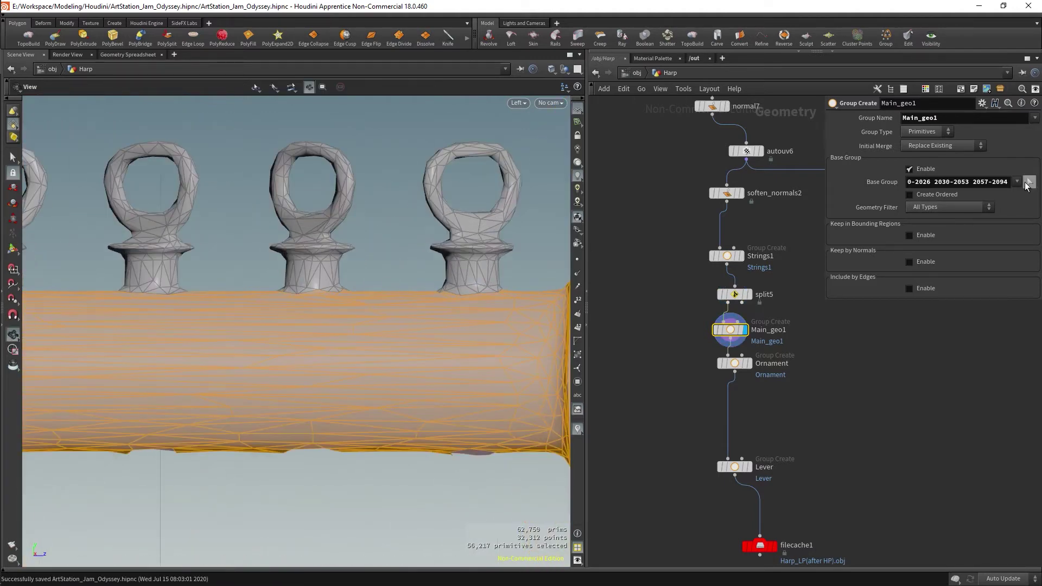
{"action": "left_click", "coordinate": [1028, 184]}
{"action": "mouse_move", "coordinate": [332, 292]}
{"action": "middle_mouse_down"}
{"action": "mouse_move", "coordinate": [345, 286]}
{"action": "mouse_move", "coordinate": [242, 301]}
{"action": "middle_mouse_up"}
{"action": "scroll", "coordinate": [321, 279], "scroll_direction": "up", "scroll_amount": 3}
{"action": "left_click_drag", "start_coordinate": [407, 326], "coordinate": [333, 382]}
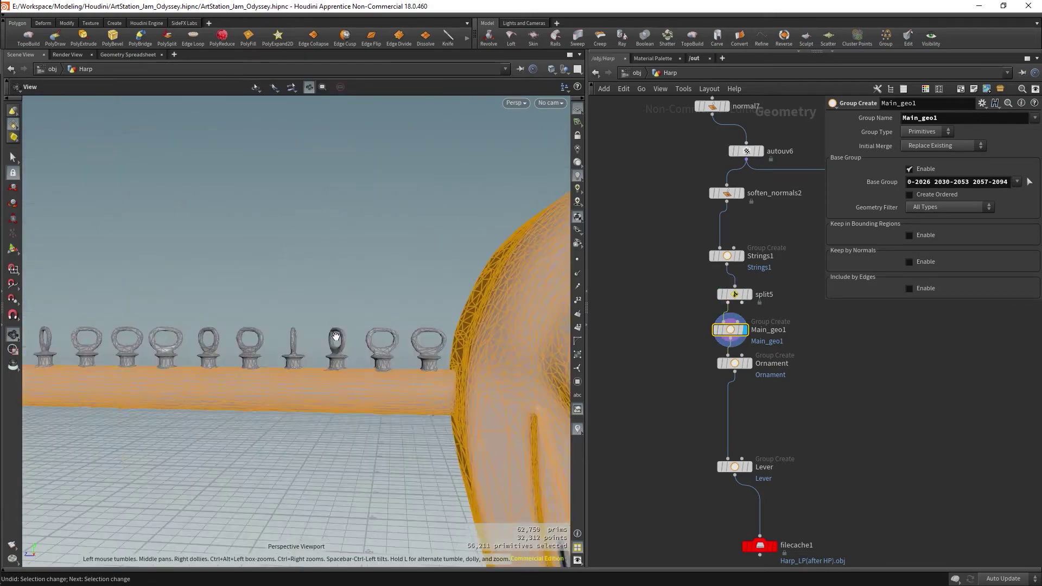
{"action": "scroll", "coordinate": [332, 381], "scroll_direction": "up", "scroll_amount": 5}
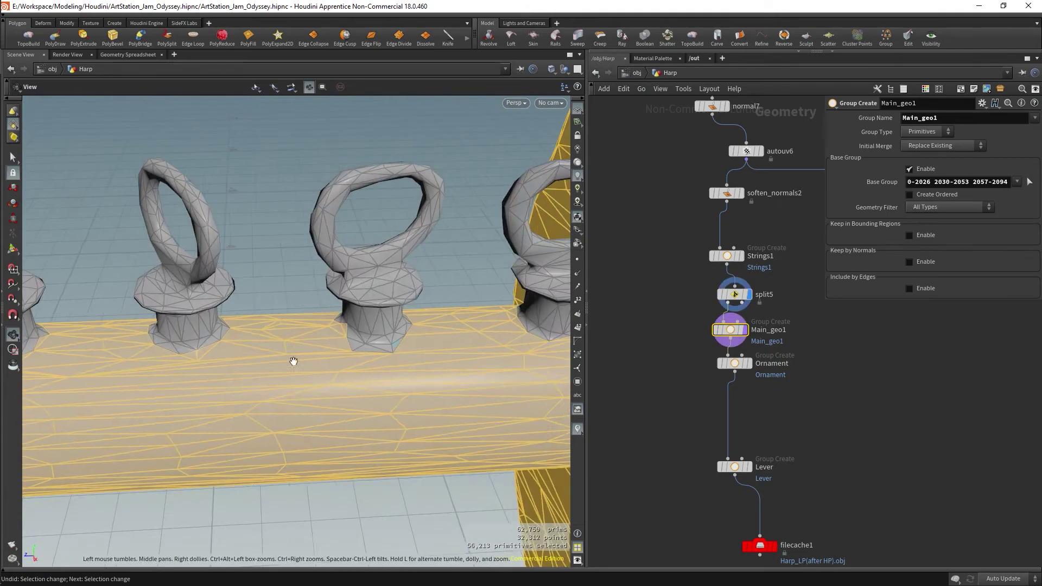
{"action": "left_click_drag", "start_coordinate": [358, 345], "coordinate": [223, 347]}
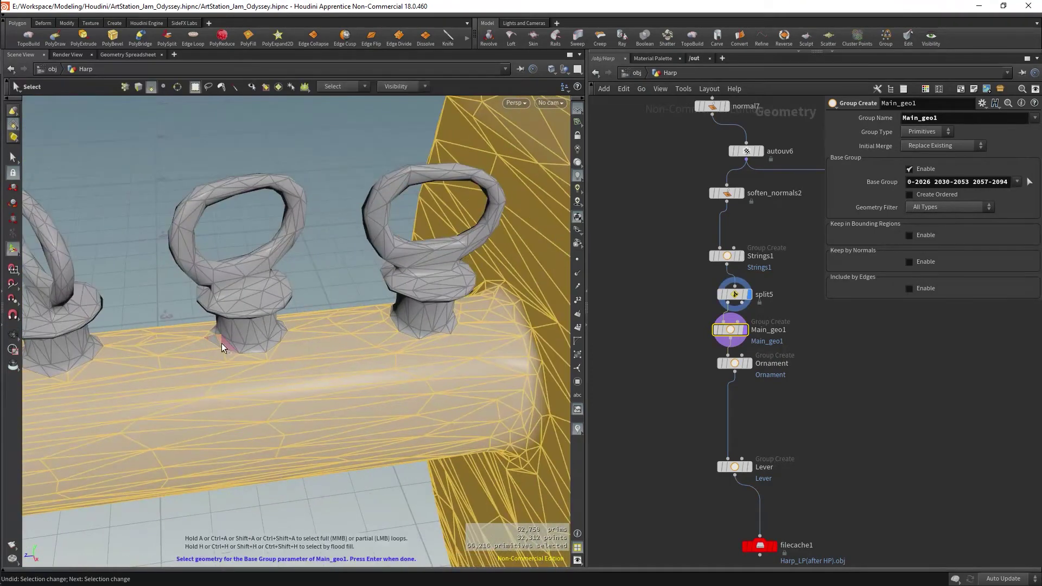
{"action": "mouse_move", "coordinate": [258, 364]}
{"action": "left_mouse_down"}
{"action": "mouse_move", "coordinate": [442, 349]}
{"action": "mouse_move", "coordinate": [275, 380]}
{"action": "mouse_move", "coordinate": [376, 342]}
{"action": "mouse_move", "coordinate": [246, 367]}
{"action": "mouse_move", "coordinate": [352, 360]}
{"action": "mouse_move", "coordinate": [379, 398]}
{"action": "left_mouse_up"}
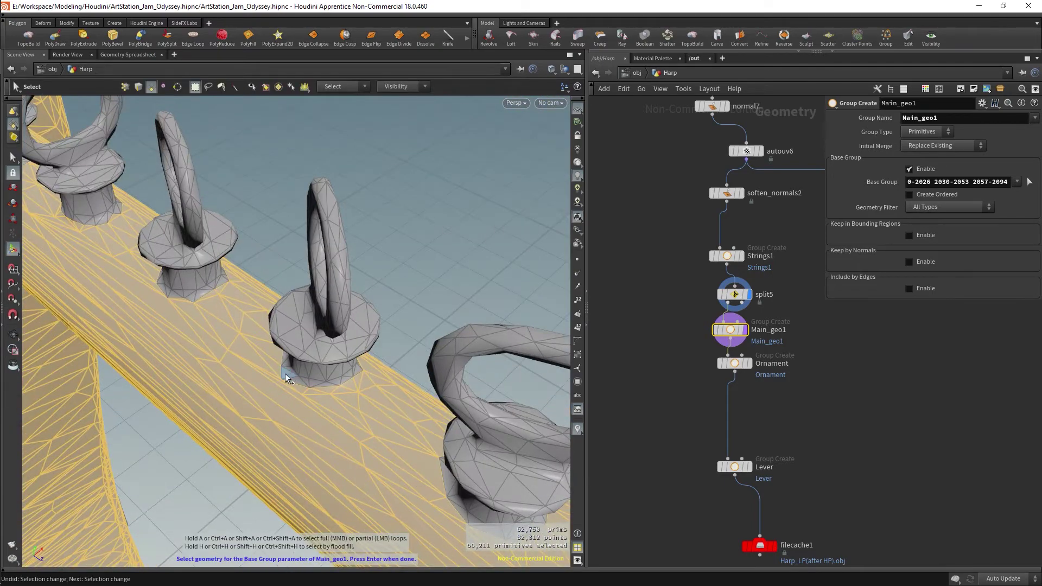
{"action": "mouse_move", "coordinate": [286, 378]}
{"action": "left_mouse_down"}
{"action": "mouse_move", "coordinate": [253, 383]}
{"action": "mouse_move", "coordinate": [476, 432]}
{"action": "mouse_move", "coordinate": [383, 454]}
{"action": "mouse_move", "coordinate": [305, 431]}
{"action": "mouse_move", "coordinate": [474, 404]}
{"action": "mouse_move", "coordinate": [405, 390]}
{"action": "left_mouse_up"}
Add the stray faces around several ring bases back into the selection
{"action": "left_click", "coordinate": [254, 385], "text": "shift"}
{"action": "left_click", "coordinate": [367, 399], "text": "shift"}
{"action": "mouse_move", "coordinate": [372, 350]}
{"action": "left_mouse_down"}
{"action": "mouse_move", "coordinate": [434, 365]}
{"action": "mouse_move", "coordinate": [531, 437]}
{"action": "mouse_move", "coordinate": [255, 411]}
{"action": "mouse_move", "coordinate": [326, 418]}
{"action": "mouse_move", "coordinate": [314, 444]}
{"action": "mouse_move", "coordinate": [418, 421]}
{"action": "mouse_move", "coordinate": [353, 377]}
{"action": "mouse_move", "coordinate": [387, 401]}
{"action": "left_mouse_up"}
{"action": "left_click", "coordinate": [314, 444], "text": "shift"}
{"action": "left_click", "coordinate": [353, 377], "text": "shift"}
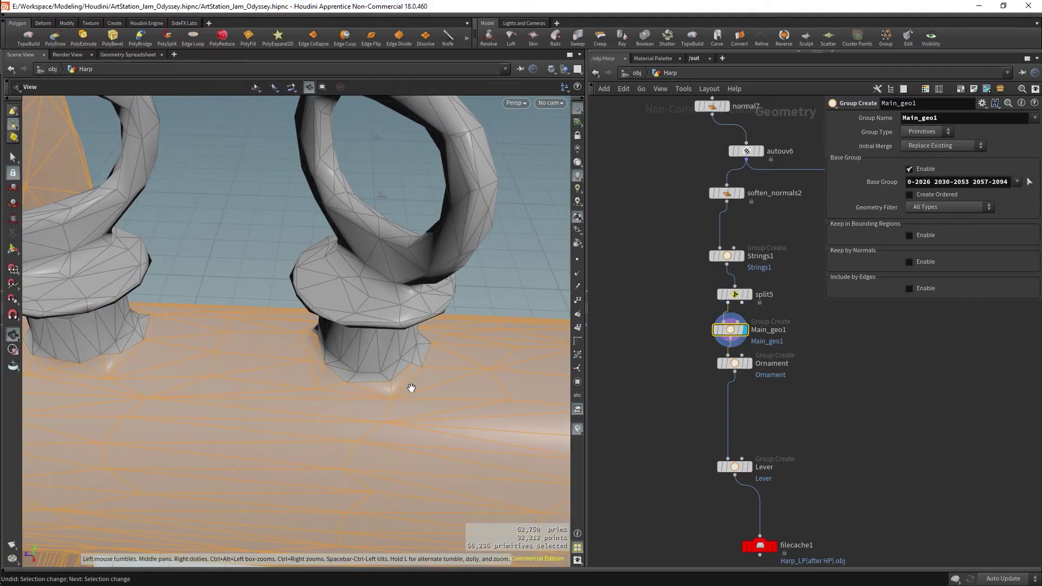
Frame the harp, zoom onto one arm's grey inlay spike, and save the scene
{"action": "key", "text": "f"}
{"action": "scroll", "coordinate": [402, 414], "scroll_direction": "up", "scroll_amount": 5}
{"action": "scroll", "coordinate": [438, 519], "scroll_direction": "up", "scroll_amount": 3}
{"action": "mouse_move", "coordinate": [438, 519]}
{"action": "left_mouse_down"}
{"action": "mouse_move", "coordinate": [365, 419]}
{"action": "mouse_move", "coordinate": [384, 465]}
{"action": "left_mouse_up"}
{"action": "middle_click_drag", "start_coordinate": [384, 465], "coordinate": [378, 411]}
{"action": "left_click_drag", "start_coordinate": [378, 411], "coordinate": [251, 397]}
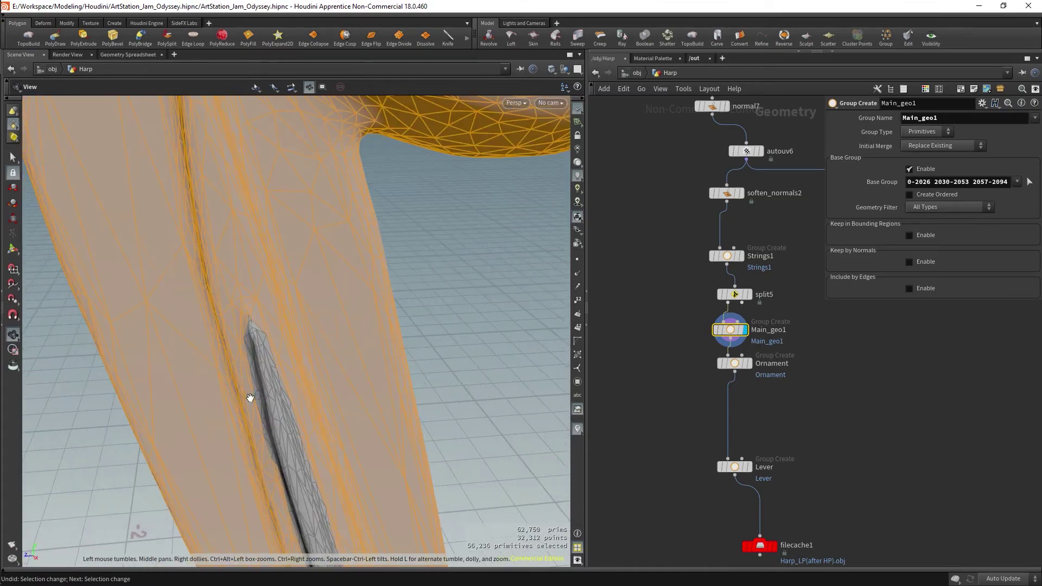
{"action": "key", "text": "ctrl+s"}
{"action": "mouse_move", "coordinate": [521, 371]}
{"action": "left_mouse_down"}
{"action": "mouse_move", "coordinate": [263, 325]}
{"action": "mouse_move", "coordinate": [284, 252]}
{"action": "left_mouse_up"}
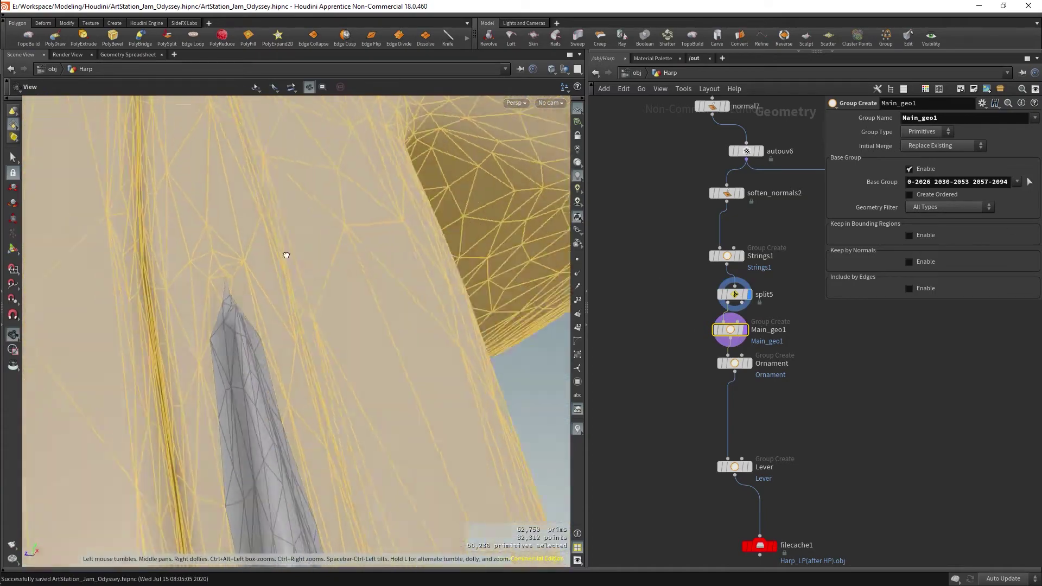
{"action": "scroll", "coordinate": [235, 302], "scroll_direction": "up", "scroll_amount": 3}
{"action": "mouse_move", "coordinate": [224, 307]}
{"action": "left_mouse_down"}
{"action": "mouse_move", "coordinate": [210, 315]}
{"action": "mouse_move", "coordinate": [249, 345]}
{"action": "mouse_move", "coordinate": [226, 429]}
{"action": "mouse_move", "coordinate": [412, 391]}
{"action": "mouse_move", "coordinate": [429, 251]}
{"action": "left_mouse_up"}
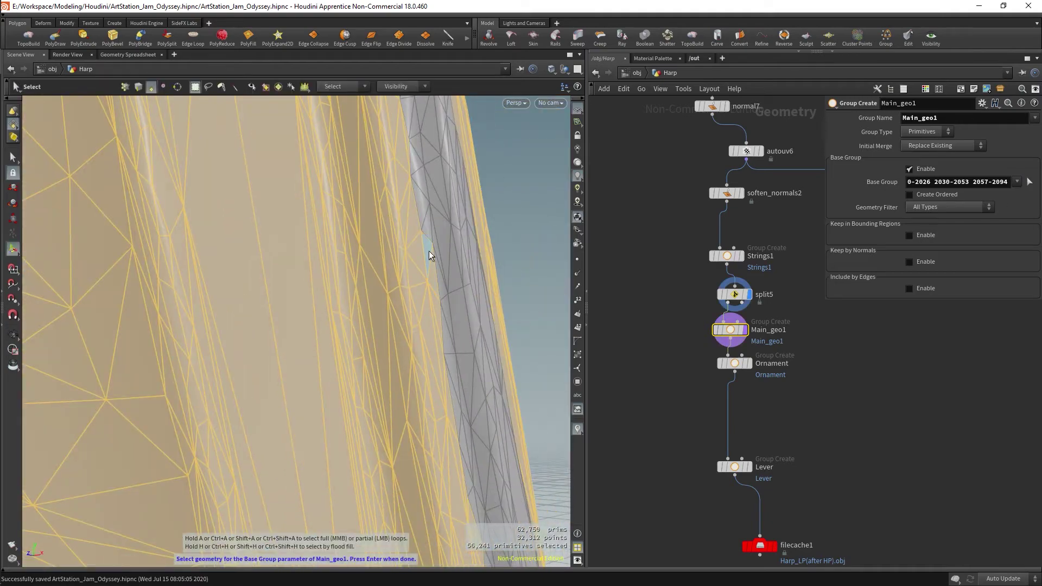
Try deselecting faces beside the grey spike, undo it, and reorient the view on the spike
{"action": "mouse_move", "coordinate": [440, 299]}
{"action": "left_mouse_down", "text": "ctrl"}
{"action": "mouse_move", "coordinate": [431, 370]}
{"action": "mouse_move", "coordinate": [411, 402]}
{"action": "mouse_move", "coordinate": [360, 340]}
{"action": "mouse_move", "coordinate": [357, 443]}
{"action": "mouse_move", "coordinate": [330, 423]}
{"action": "mouse_move", "coordinate": [336, 258]}
{"action": "mouse_move", "coordinate": [305, 365]}
{"action": "mouse_move", "coordinate": [333, 388]}
{"action": "mouse_move", "coordinate": [329, 330]}
{"action": "mouse_move", "coordinate": [306, 359]}
{"action": "mouse_move", "coordinate": [367, 446]}
{"action": "mouse_move", "coordinate": [344, 379]}
{"action": "mouse_move", "coordinate": [345, 336]}
{"action": "mouse_move", "coordinate": [356, 435]}
{"action": "mouse_move", "coordinate": [393, 383]}
{"action": "mouse_move", "coordinate": [353, 454]}
{"action": "mouse_move", "coordinate": [382, 408]}
{"action": "mouse_move", "coordinate": [332, 442]}
{"action": "mouse_move", "coordinate": [321, 400]}
{"action": "mouse_move", "coordinate": [360, 390]}
{"action": "mouse_move", "coordinate": [337, 448]}
{"action": "mouse_move", "coordinate": [298, 383]}
{"action": "mouse_move", "coordinate": [230, 404]}
{"action": "mouse_move", "coordinate": [244, 335]}
{"action": "left_mouse_up", "text": "ctrl"}
{"action": "key", "text": "ctrl+z"}
{"action": "mouse_move", "coordinate": [282, 377]}
{"action": "left_mouse_down"}
{"action": "mouse_move", "coordinate": [360, 379]}
{"action": "mouse_move", "coordinate": [362, 433]}
{"action": "left_mouse_up"}
{"action": "mouse_move", "coordinate": [362, 432]}
{"action": "right_mouse_down"}
{"action": "mouse_move", "coordinate": [302, 365]}
{"action": "mouse_move", "coordinate": [301, 427]}
{"action": "right_mouse_up"}
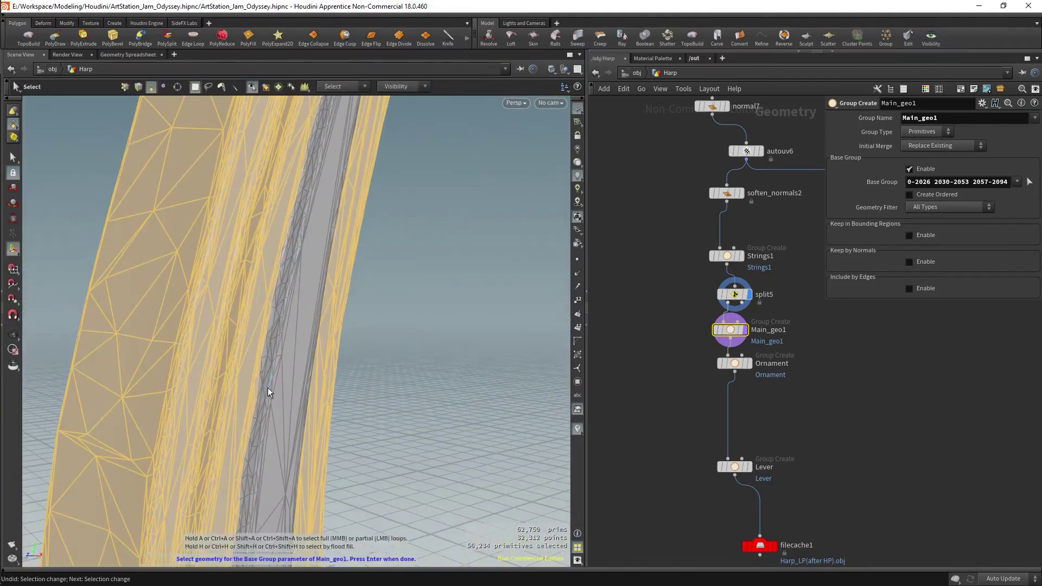
{"action": "key", "text": "space"}
{"action": "left_click_drag", "start_coordinate": [268, 392], "coordinate": [314, 351]}
{"action": "mouse_move", "coordinate": [309, 337]}
{"action": "right_mouse_down"}
{"action": "mouse_move", "coordinate": [267, 244]}
{"action": "mouse_move", "coordinate": [302, 282]}
{"action": "right_mouse_up"}
{"action": "key", "text": "space"}
{"action": "left_click_drag", "start_coordinate": [314, 356], "coordinate": [330, 365]}
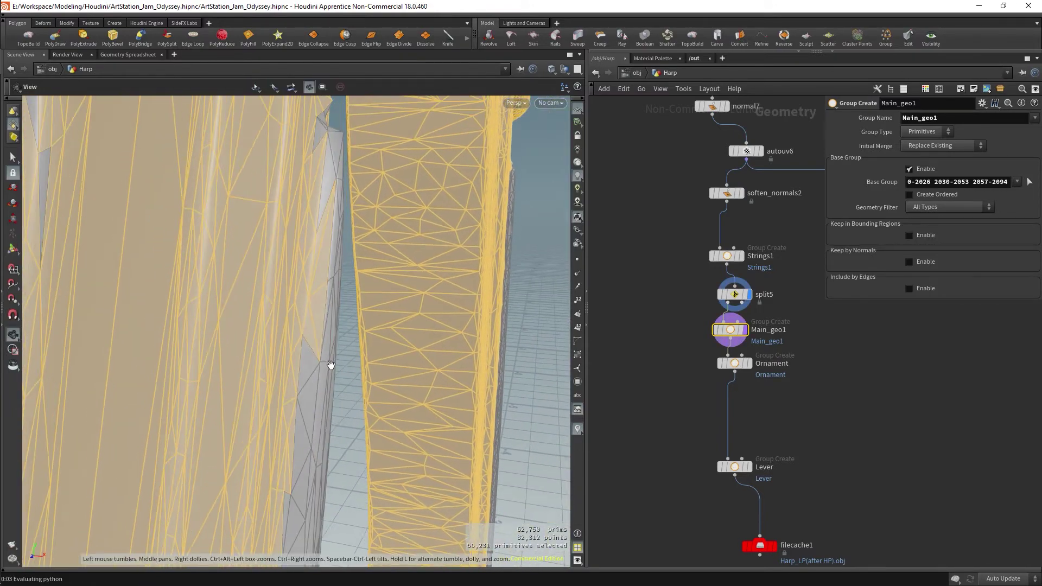
{"action": "mouse_move", "coordinate": [329, 246]}
{"action": "left_mouse_down"}
{"action": "mouse_move", "coordinate": [320, 268]}
{"action": "mouse_move", "coordinate": [359, 273]}
{"action": "mouse_move", "coordinate": [377, 349]}
{"action": "mouse_move", "coordinate": [313, 331]}
{"action": "mouse_move", "coordinate": [358, 284]}
{"action": "mouse_move", "coordinate": [358, 302]}
{"action": "mouse_move", "coordinate": [322, 336]}
{"action": "mouse_move", "coordinate": [395, 303]}
{"action": "mouse_move", "coordinate": [400, 235]}
{"action": "mouse_move", "coordinate": [379, 332]}
{"action": "mouse_move", "coordinate": [376, 309]}
{"action": "mouse_move", "coordinate": [360, 310]}
{"action": "left_mouse_up"}
{"action": "key", "text": "space"}
{"action": "key", "text": "space"}
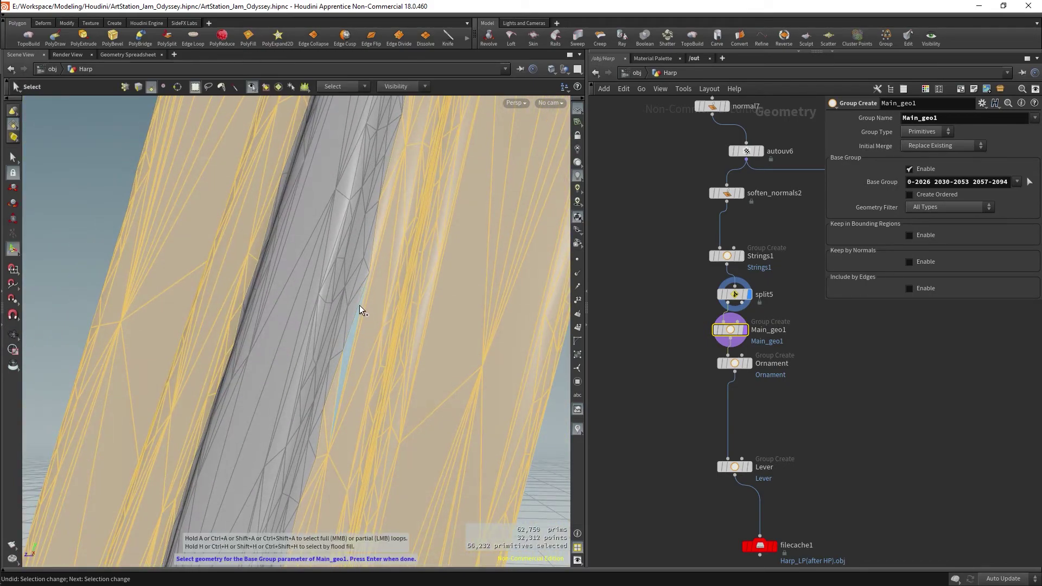
{"action": "key", "text": "space"}
{"action": "mouse_move", "coordinate": [366, 261]}
{"action": "left_mouse_down"}
{"action": "mouse_move", "coordinate": [377, 275]}
{"action": "mouse_move", "coordinate": [365, 261]}
{"action": "mouse_move", "coordinate": [351, 303]}
{"action": "mouse_move", "coordinate": [376, 222]}
{"action": "mouse_move", "coordinate": [328, 387]}
{"action": "mouse_move", "coordinate": [325, 337]}
{"action": "mouse_move", "coordinate": [309, 337]}
{"action": "mouse_move", "coordinate": [322, 319]}
{"action": "left_mouse_up"}
Mark strips of faces along the grey spike, then add the missed faces beside it
{"action": "left_click_drag", "start_coordinate": [322, 319], "coordinate": [332, 458]}
{"action": "mouse_move", "coordinate": [334, 373]}
{"action": "left_mouse_down"}
{"action": "mouse_move", "coordinate": [326, 323]}
{"action": "mouse_move", "coordinate": [423, 252]}
{"action": "mouse_move", "coordinate": [333, 298]}
{"action": "mouse_move", "coordinate": [320, 491]}
{"action": "left_mouse_up"}
{"action": "mouse_move", "coordinate": [318, 381]}
{"action": "left_mouse_down"}
{"action": "mouse_move", "coordinate": [349, 391]}
{"action": "mouse_move", "coordinate": [349, 354]}
{"action": "mouse_move", "coordinate": [325, 346]}
{"action": "mouse_move", "coordinate": [371, 263]}
{"action": "mouse_move", "coordinate": [345, 394]}
{"action": "mouse_move", "coordinate": [373, 350]}
{"action": "left_mouse_up"}
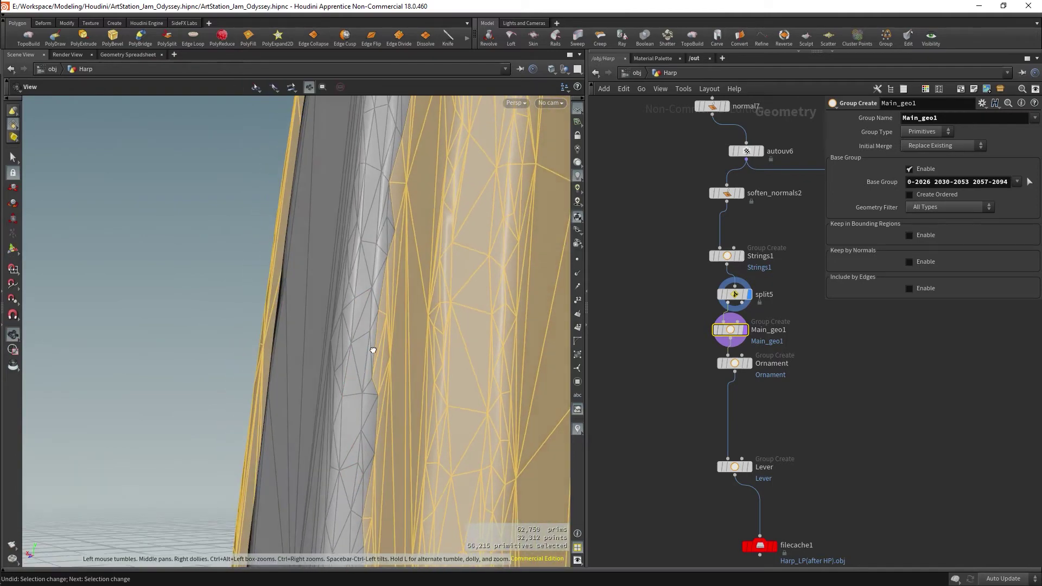
{"action": "mouse_move", "coordinate": [395, 193]}
{"action": "left_mouse_down"}
{"action": "mouse_move", "coordinate": [372, 360]}
{"action": "mouse_move", "coordinate": [496, 258]}
{"action": "mouse_move", "coordinate": [373, 400]}
{"action": "mouse_move", "coordinate": [389, 389]}
{"action": "left_mouse_up"}
{"action": "mouse_move", "coordinate": [369, 471]}
{"action": "left_mouse_down"}
{"action": "mouse_move", "coordinate": [415, 363]}
{"action": "mouse_move", "coordinate": [346, 377]}
{"action": "mouse_move", "coordinate": [364, 340]}
{"action": "mouse_move", "coordinate": [395, 407]}
{"action": "mouse_move", "coordinate": [372, 370]}
{"action": "mouse_move", "coordinate": [400, 354]}
{"action": "mouse_move", "coordinate": [412, 418]}
{"action": "mouse_move", "coordinate": [434, 375]}
{"action": "mouse_move", "coordinate": [431, 423]}
{"action": "mouse_move", "coordinate": [450, 386]}
{"action": "left_mouse_up"}
{"action": "scroll", "coordinate": [350, 377], "scroll_direction": "up", "scroll_amount": 5}
{"action": "left_click", "coordinate": [364, 341], "text": "shift"}
{"action": "left_click", "coordinate": [399, 353], "text": "shift"}
{"action": "left_click", "coordinate": [434, 376], "text": "shift"}
Frame the whole harp and open the Ornament group to pick its geometry
{"action": "key", "text": "f"}
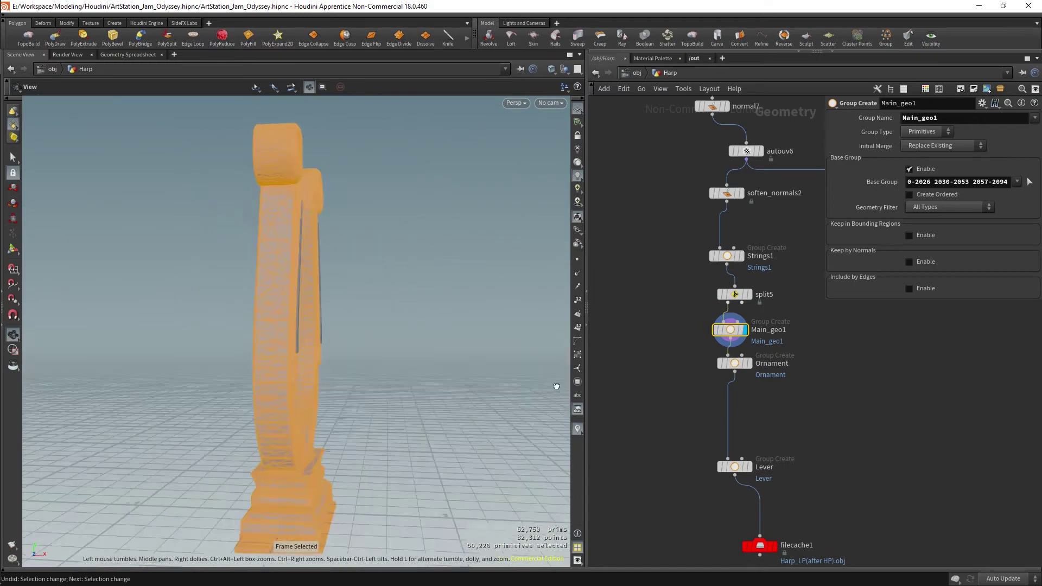
{"action": "key", "text": "f"}
{"action": "left_click", "coordinate": [735, 363]}
{"action": "left_click", "coordinate": [1029, 183]}
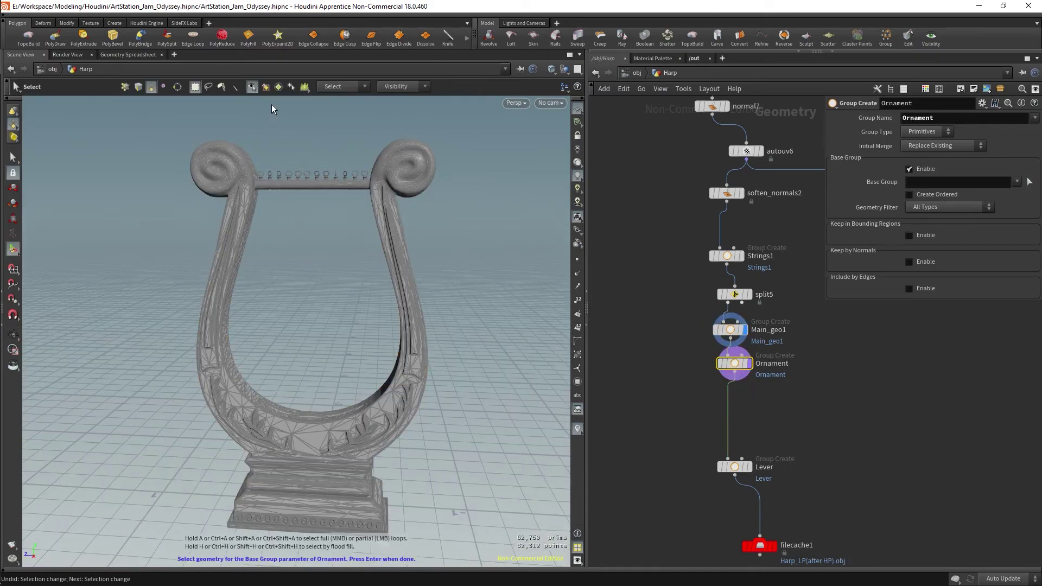
Insert a Split node after Main_geo1 with Group Main_geo1 and Invert Selection on
{"action": "scroll", "coordinate": [417, 334], "scroll_direction": "up", "scroll_amount": 5}
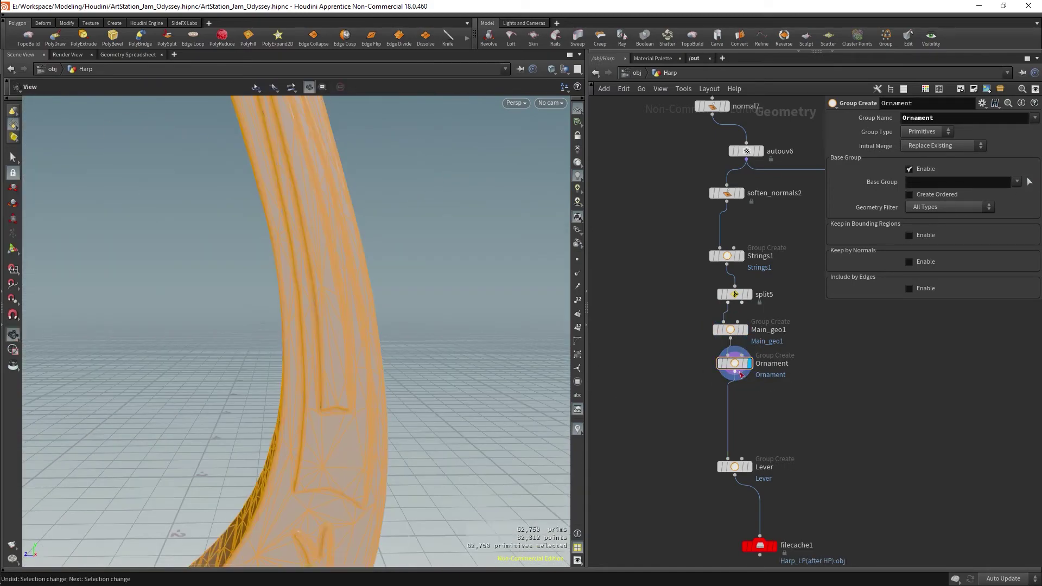
{"action": "key", "text": "Tab"}
{"action": "type", "text": "s"}
{"action": "left_click", "coordinate": [783, 545]}
{"action": "left_click", "coordinate": [727, 362]}
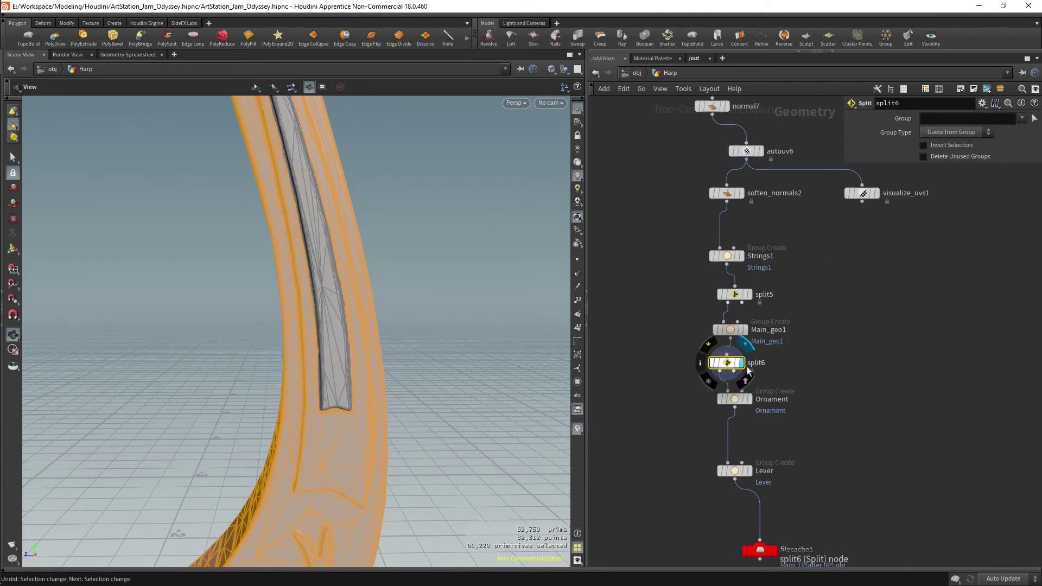
{"action": "left_click", "coordinate": [939, 146]}
{"action": "left_click", "coordinate": [1023, 120]}
{"action": "left_click", "coordinate": [1008, 154]}
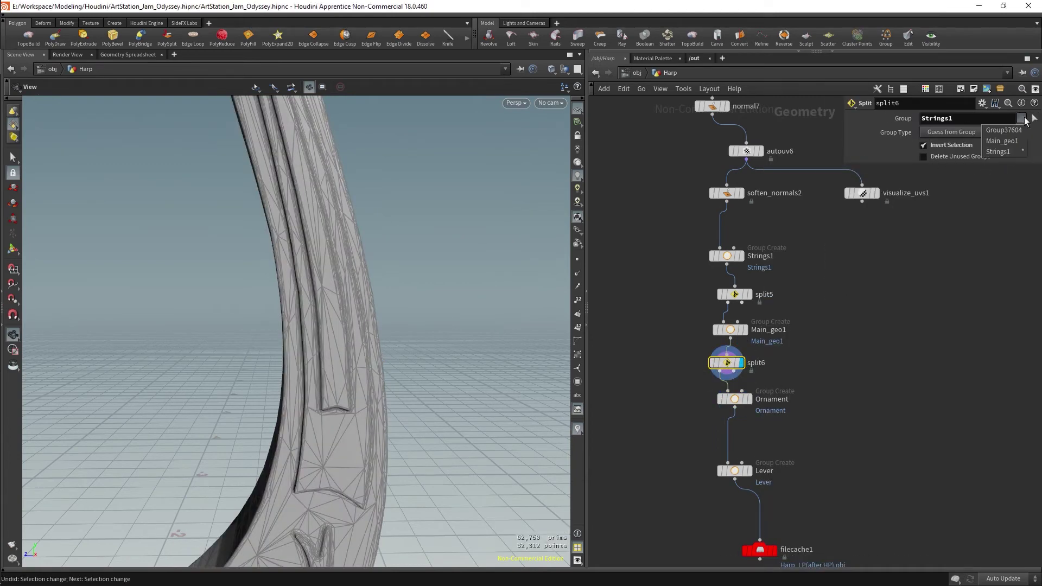
{"action": "type", "text": "Main_geo1f"}
Inspect the split result and undo stray geometry-picking changes on Main_geo1
{"action": "mouse_move", "coordinate": [391, 344]}
{"action": "left_mouse_down"}
{"action": "mouse_move", "coordinate": [372, 321]}
{"action": "mouse_move", "coordinate": [365, 277]}
{"action": "left_mouse_up"}
{"action": "left_click", "coordinate": [749, 294]}
{"action": "left_click", "coordinate": [729, 330]}
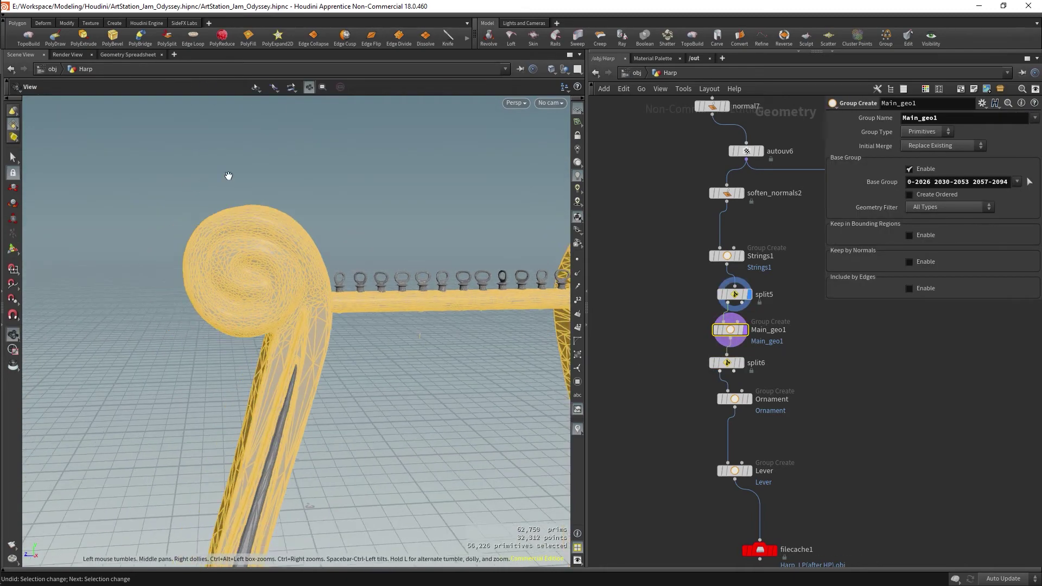
{"action": "key", "text": "Return"}
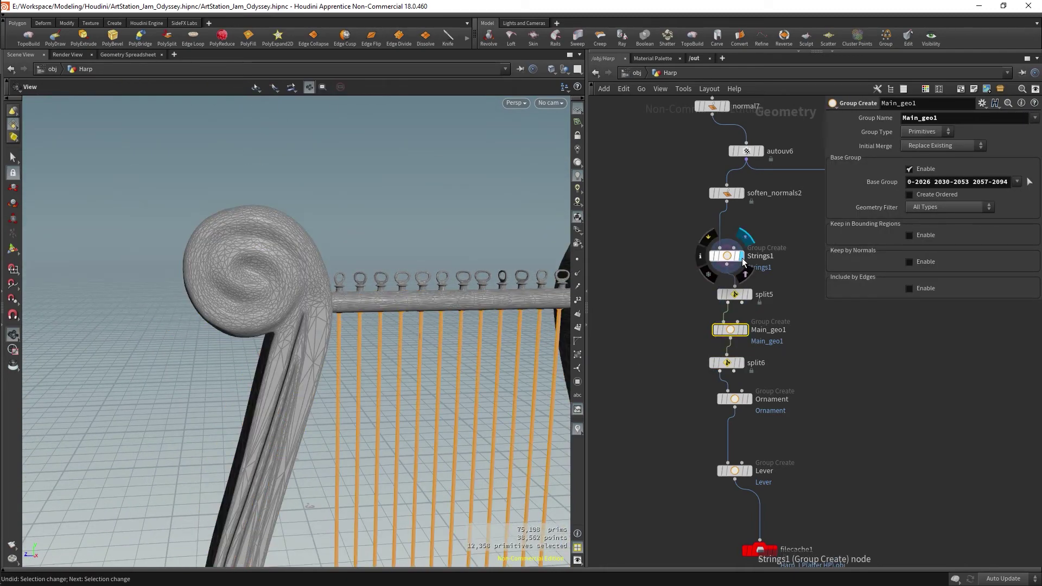
{"action": "left_click", "coordinate": [727, 256], "text": "shift"}
{"action": "key", "text": "ctrl+z"}
{"action": "key", "text": "Return"}
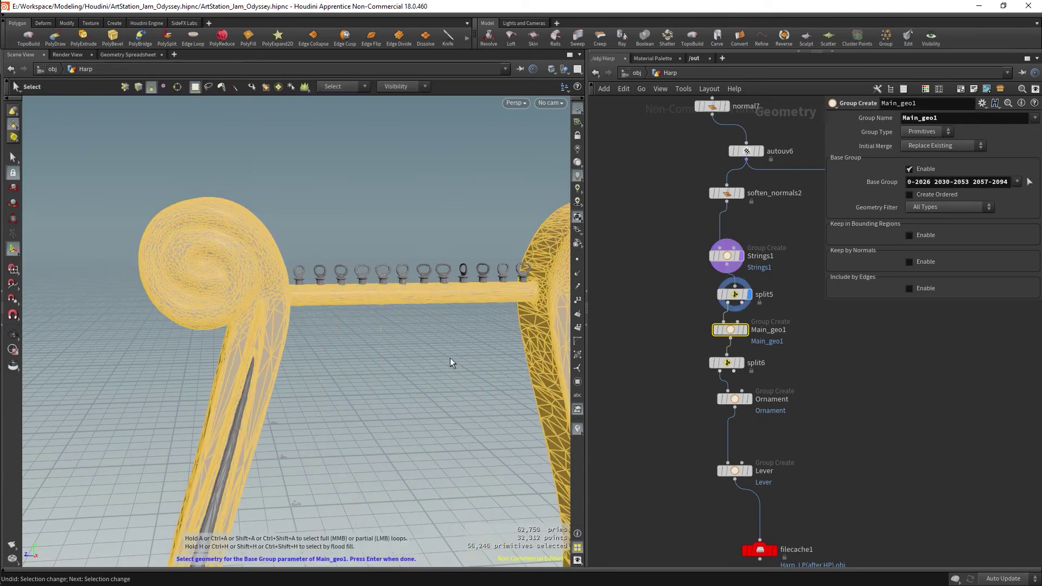
{"action": "key", "text": "ctrl+z"}
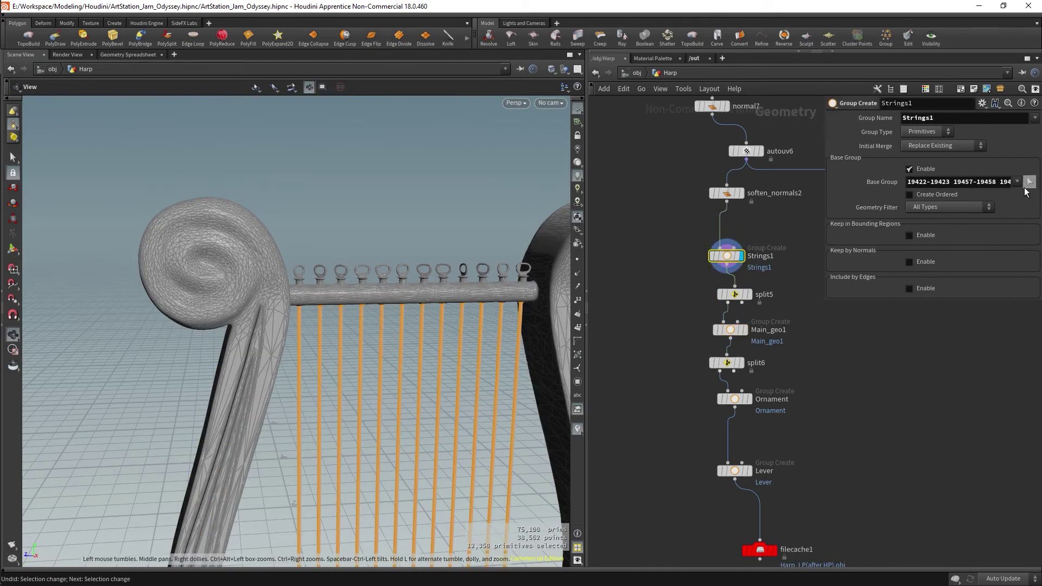
{"action": "key", "text": "ctrl+z"}
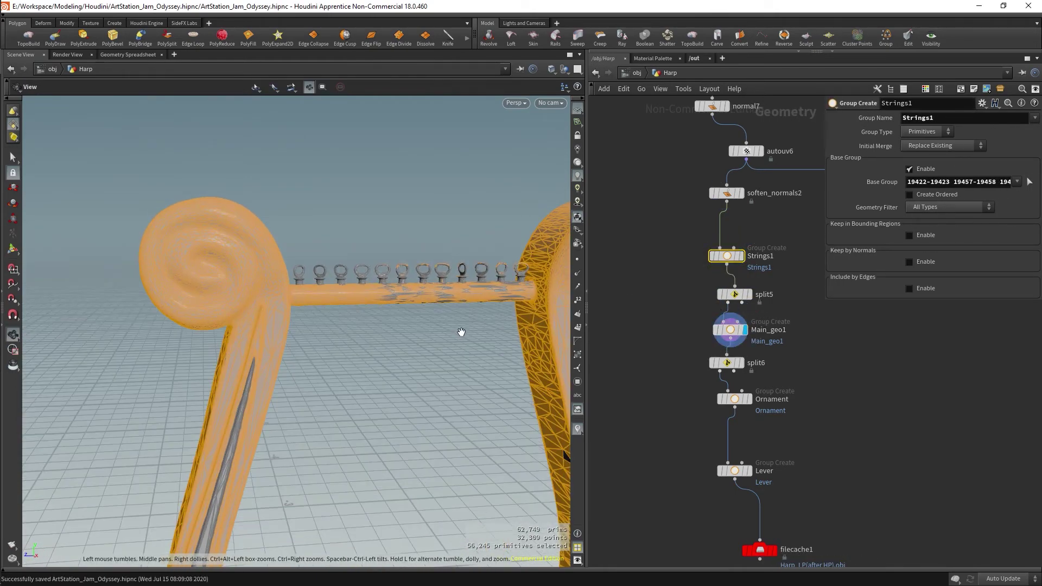
Return to a front view, display the split result, and save the scene
{"action": "left_click_drag", "start_coordinate": [477, 337], "coordinate": [352, 355]}
{"action": "left_click", "coordinate": [744, 329]}
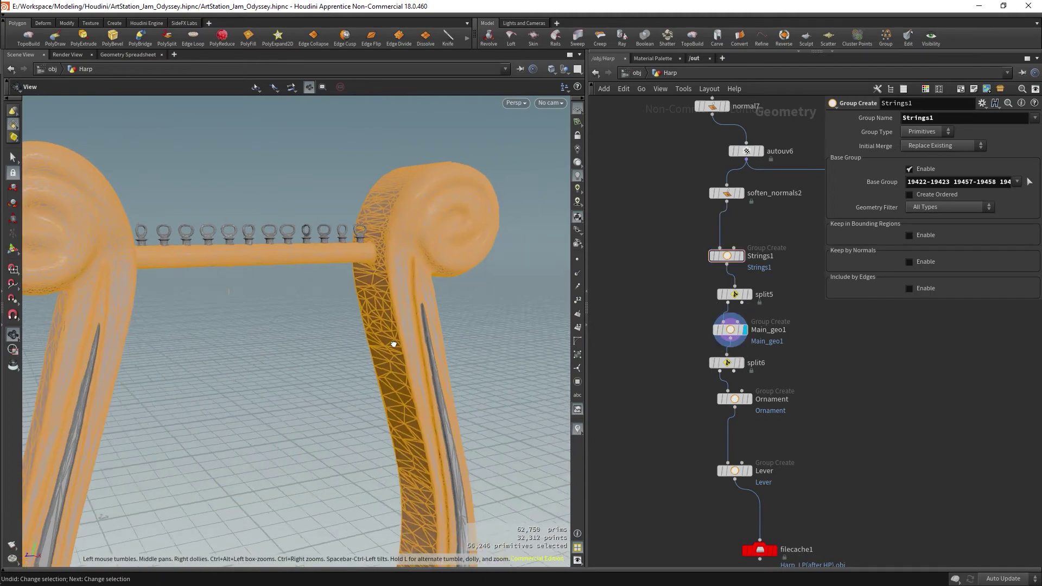
{"action": "scroll", "coordinate": [396, 344], "scroll_direction": "down", "scroll_amount": 5}
{"action": "key", "text": "ctrl+s"}
Select both side pillars of the harp as the Ornament group's base geometry
{"action": "left_click", "coordinate": [741, 362]}
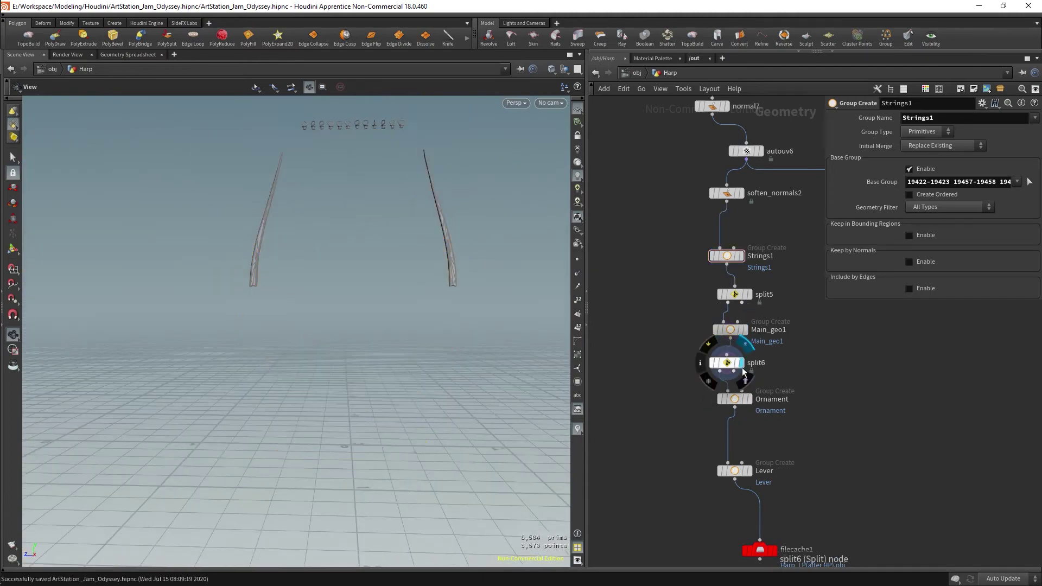
{"action": "left_click", "coordinate": [751, 412]}
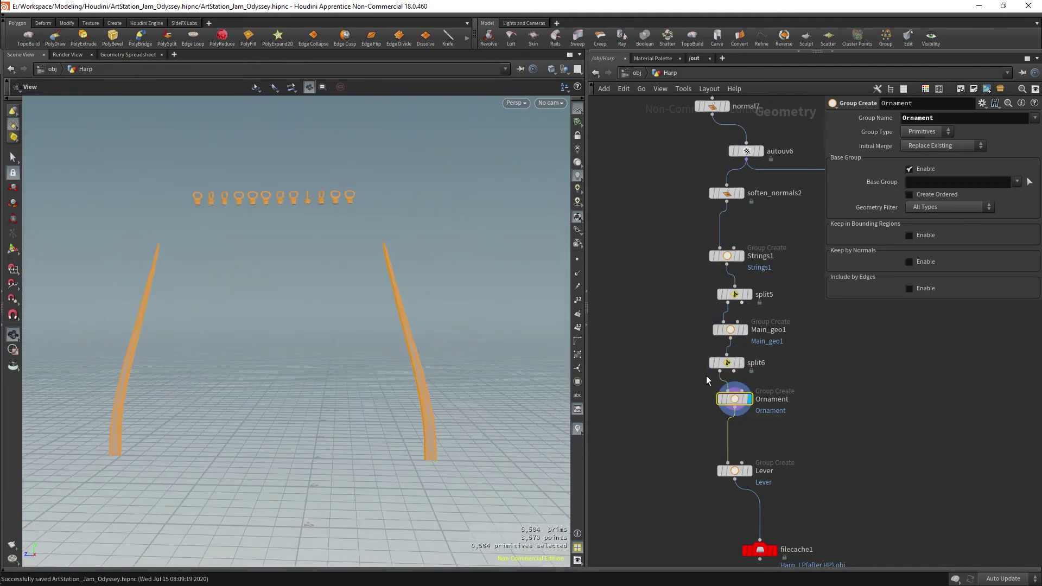
{"action": "left_click", "coordinate": [426, 429]}
{"action": "mouse_move", "coordinate": [467, 438]}
{"action": "left_mouse_down"}
{"action": "mouse_move", "coordinate": [294, 345]}
{"action": "mouse_move", "coordinate": [367, 360]}
{"action": "left_mouse_up"}
{"action": "left_click", "coordinate": [730, 329]}
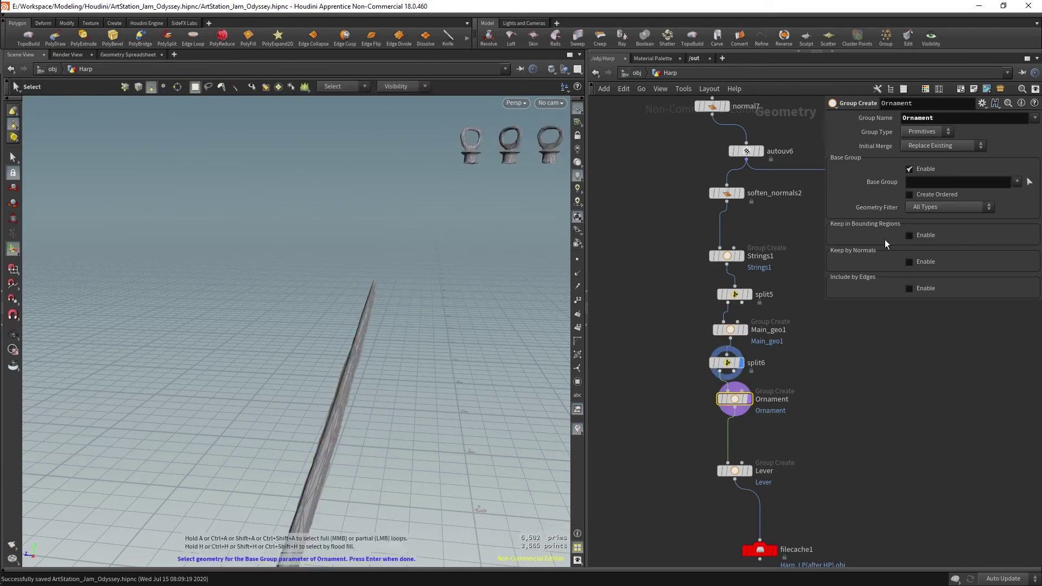
{"action": "left_click_drag", "start_coordinate": [304, 337], "coordinate": [145, 243], "text": "alt"}
{"action": "left_click", "coordinate": [230, 255]}
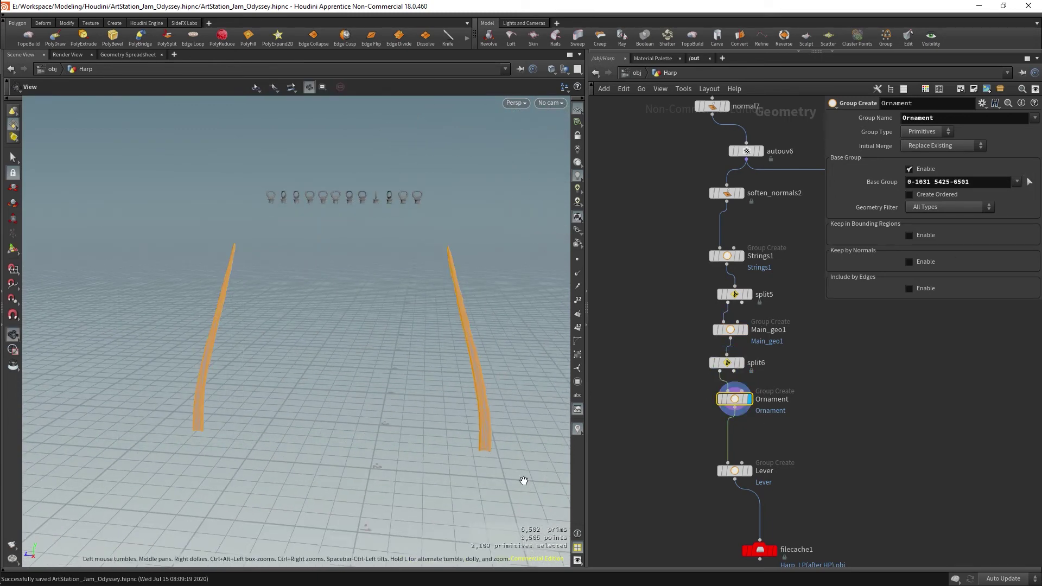
Add a split7 node between Ornament and Lever and display the Lever result
{"action": "key", "text": "Tab"}
{"action": "type", "text": "split"}
{"action": "key", "text": "Return"}
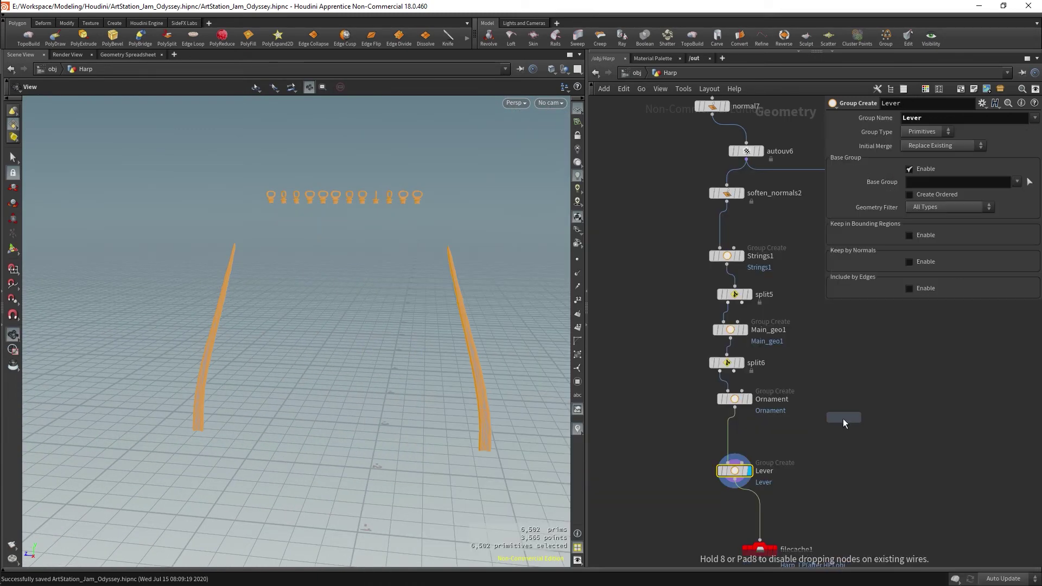
{"action": "left_click", "coordinate": [741, 445]}
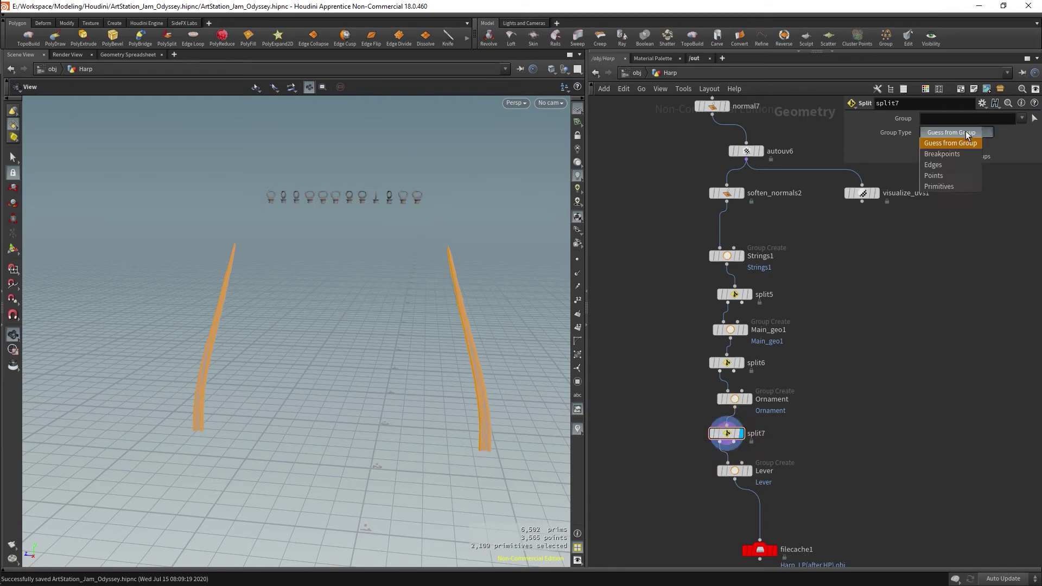
{"action": "left_click_drag", "start_coordinate": [622, 454], "coordinate": [646, 456]}
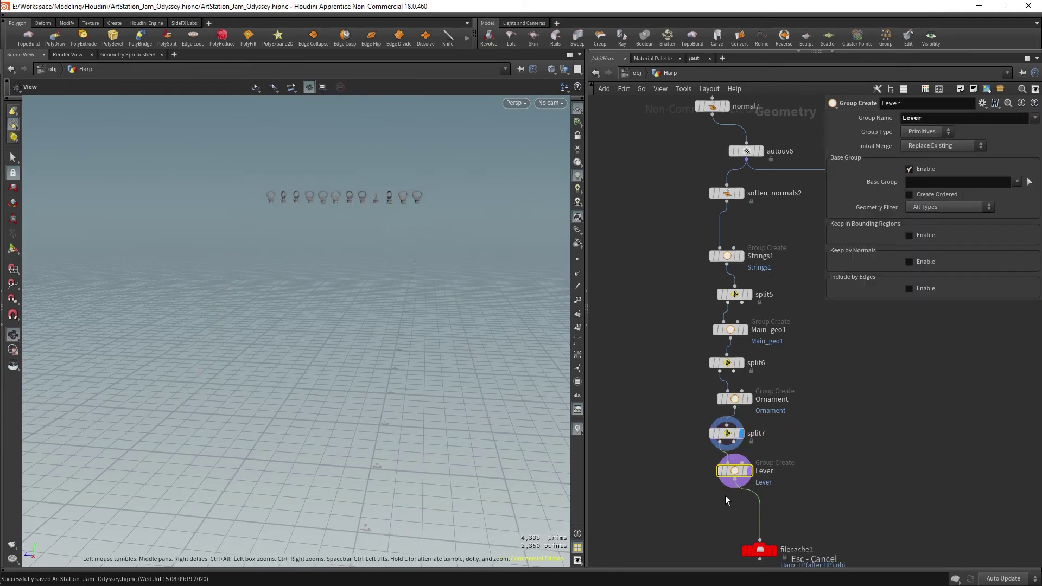
{"action": "left_click", "coordinate": [748, 470]}
Add a Labs Quick Material node below Lever, wired into filecache1
{"action": "key", "text": "Tab"}
{"action": "type", "text": "quick"}
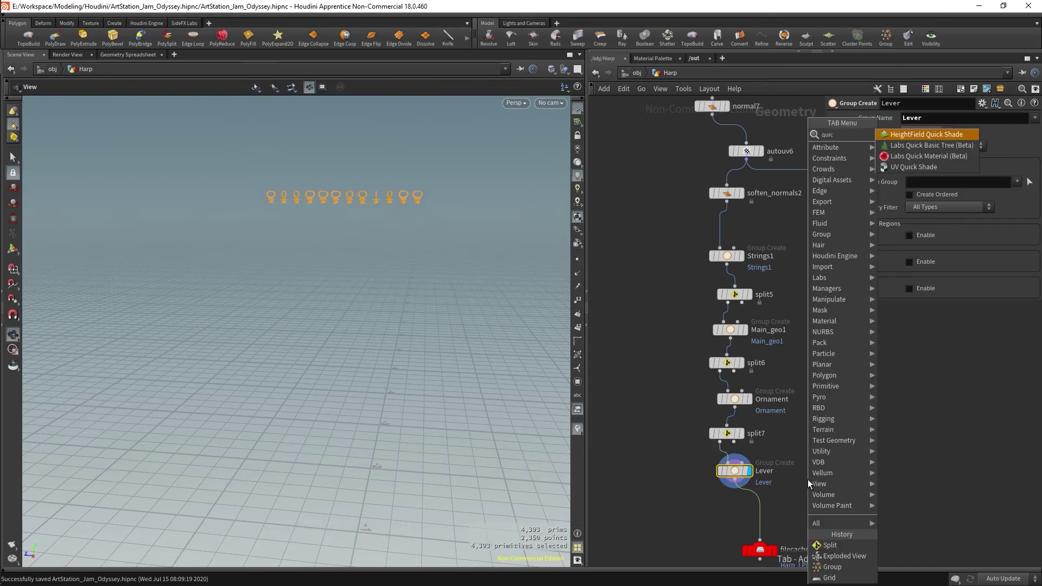
{"action": "key", "text": "Return"}
{"action": "left_click", "coordinate": [760, 505]}
{"action": "left_click", "coordinate": [742, 540]}
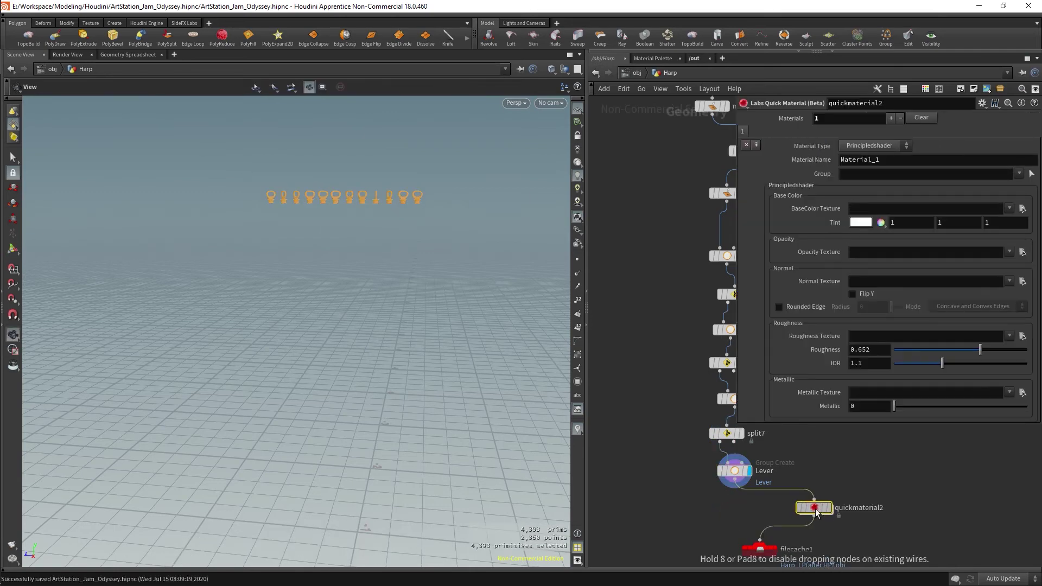
{"action": "key", "text": "h"}
{"action": "left_click_drag", "start_coordinate": [586, 326], "coordinate": [495, 326]}
{"action": "left_click_drag", "start_coordinate": [602, 455], "coordinate": [628, 450]}
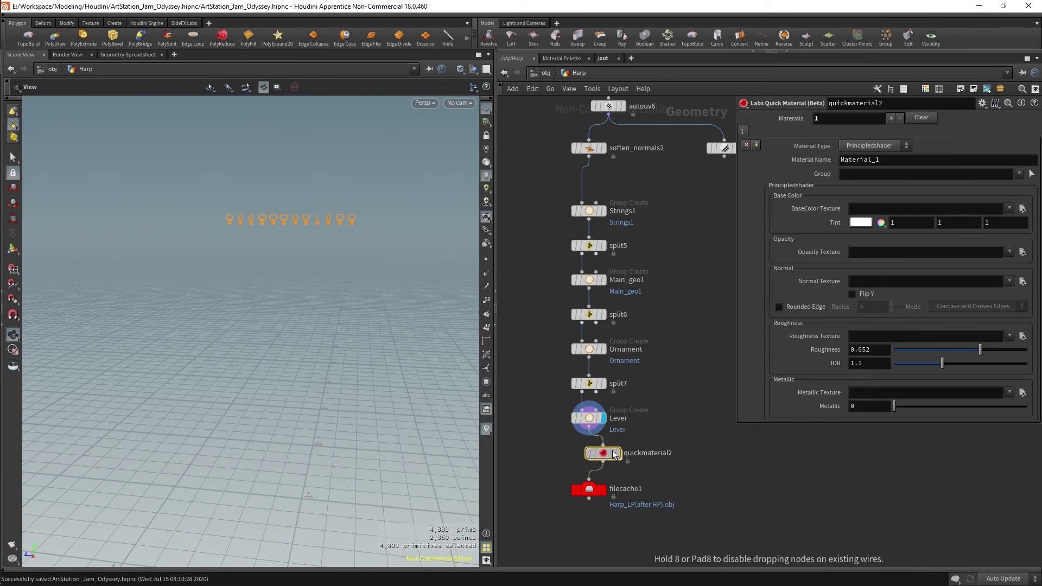
Enclose Strings1 through the quick material node in a network box titled 'Color IDs'
{"action": "left_click_drag", "start_coordinate": [596, 492], "coordinate": [621, 548]}
{"action": "left_click_drag", "start_coordinate": [679, 472], "coordinate": [543, 204]}
{"action": "key", "text": "shift+o"}
{"action": "key", "text": "c"}
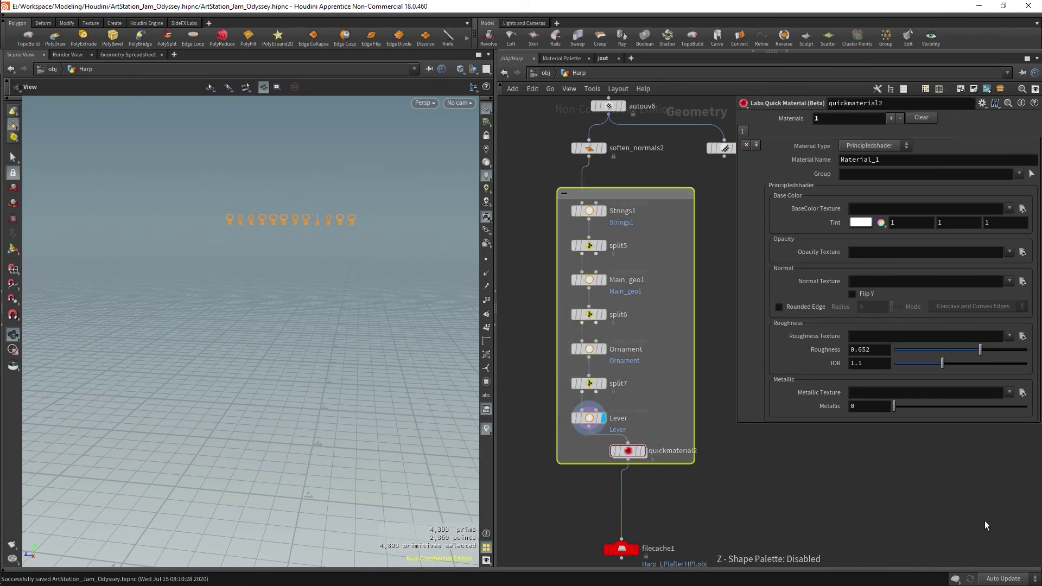
{"action": "left_click", "coordinate": [984, 520]}
{"action": "type", "text": "Color IDs"}
{"action": "key", "text": "Return"}
Display the quick material output and undo a stray bypass change
{"action": "left_click", "coordinate": [626, 452]}
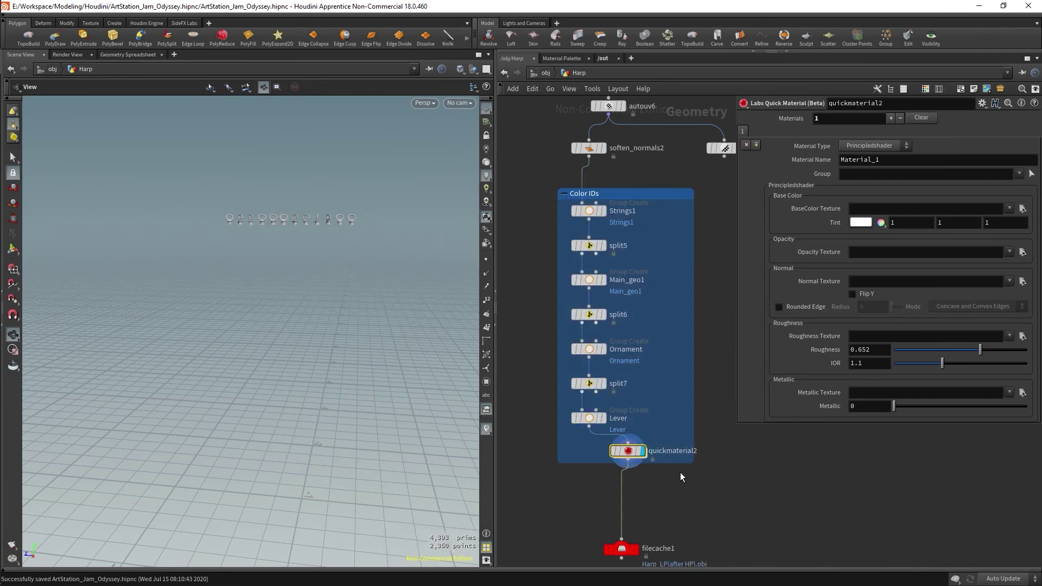
{"action": "left_click", "coordinate": [642, 451]}
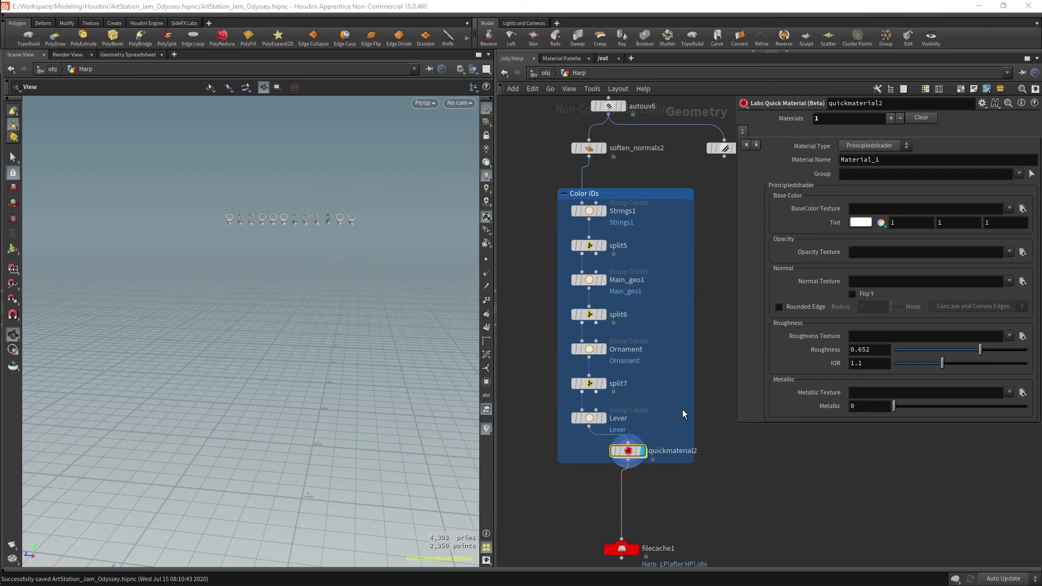
{"action": "scroll", "coordinate": [682, 418], "scroll_direction": "up", "scroll_amount": 2}
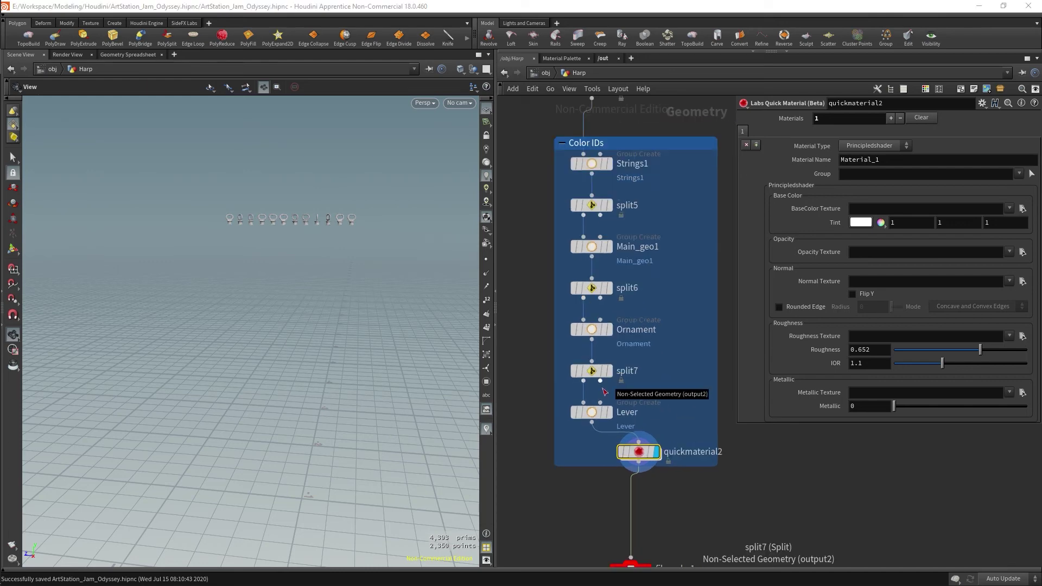
{"action": "scroll", "coordinate": [695, 501], "scroll_direction": "down", "scroll_amount": 2}
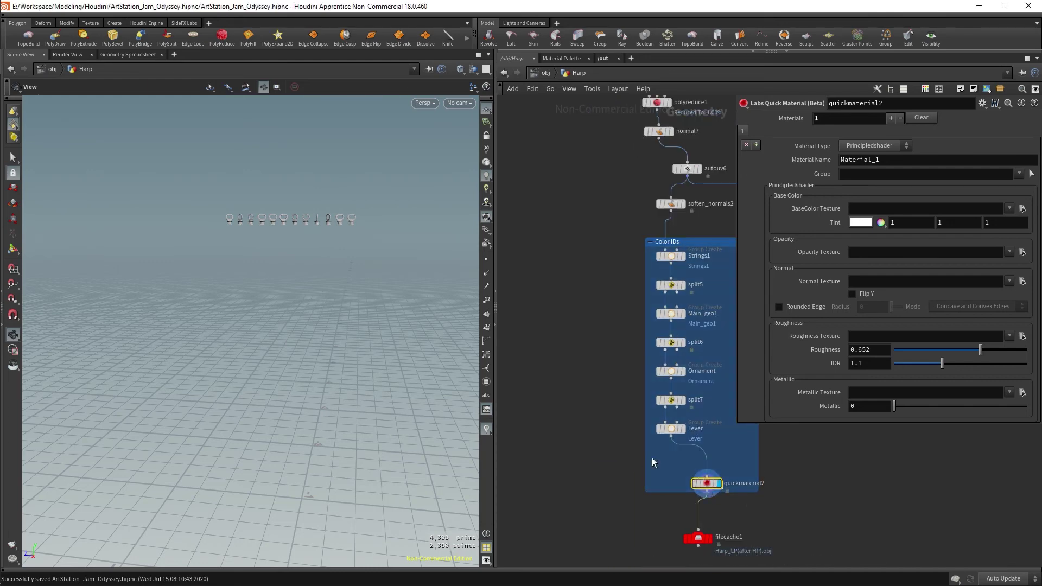
{"action": "key", "text": "ctrl+z"}
{"action": "key", "text": "ctrl+z"}
{"action": "key", "text": "ctrl+z"}
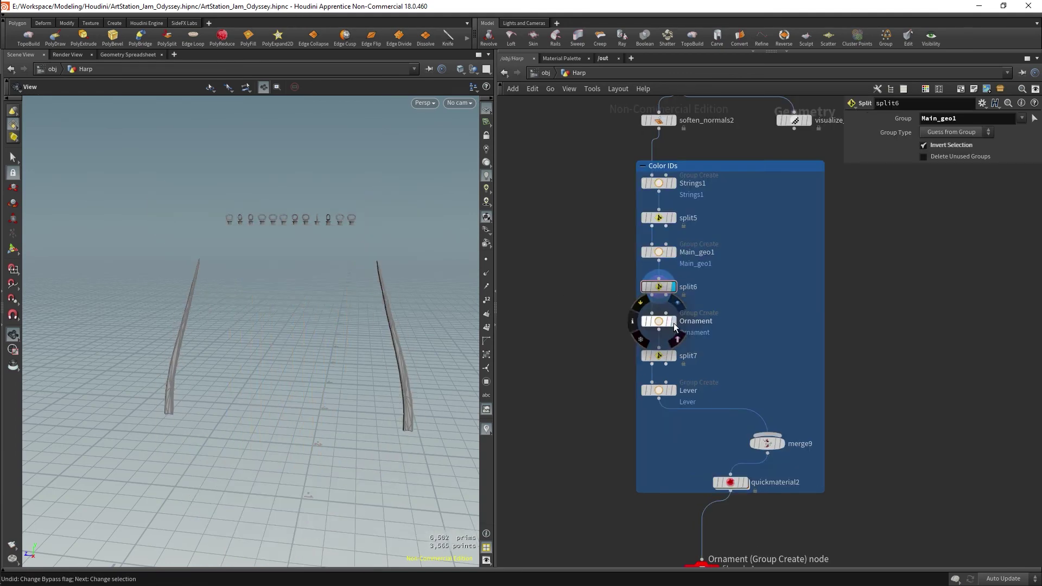
Wire split5, split6 and split7 into merge9 beside Lever and display quickmaterial2's full harp
{"action": "left_click", "coordinate": [673, 390]}
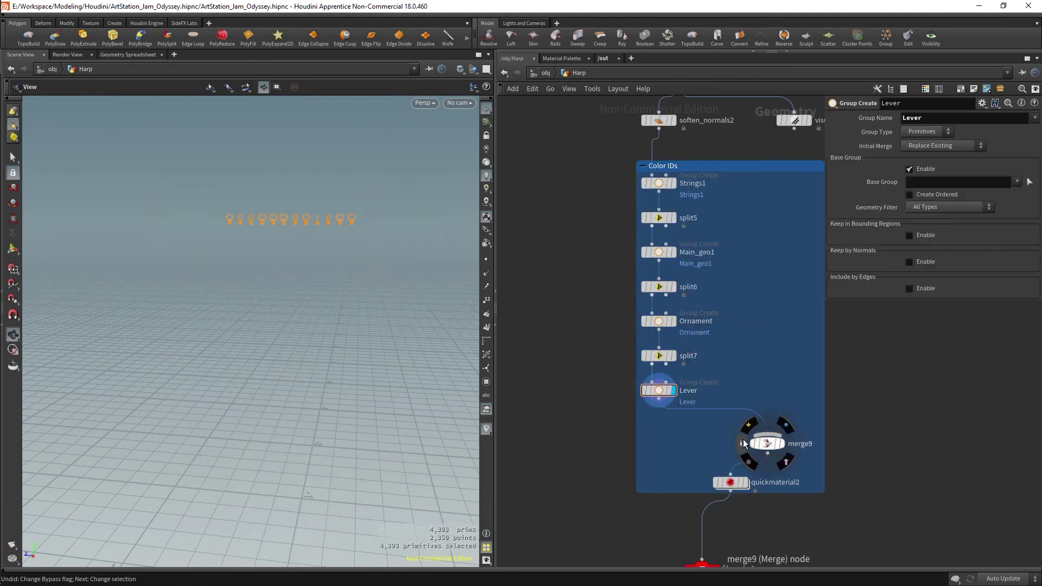
{"action": "left_click", "coordinate": [782, 444]}
{"action": "left_click_drag", "start_coordinate": [748, 416], "coordinate": [676, 212]}
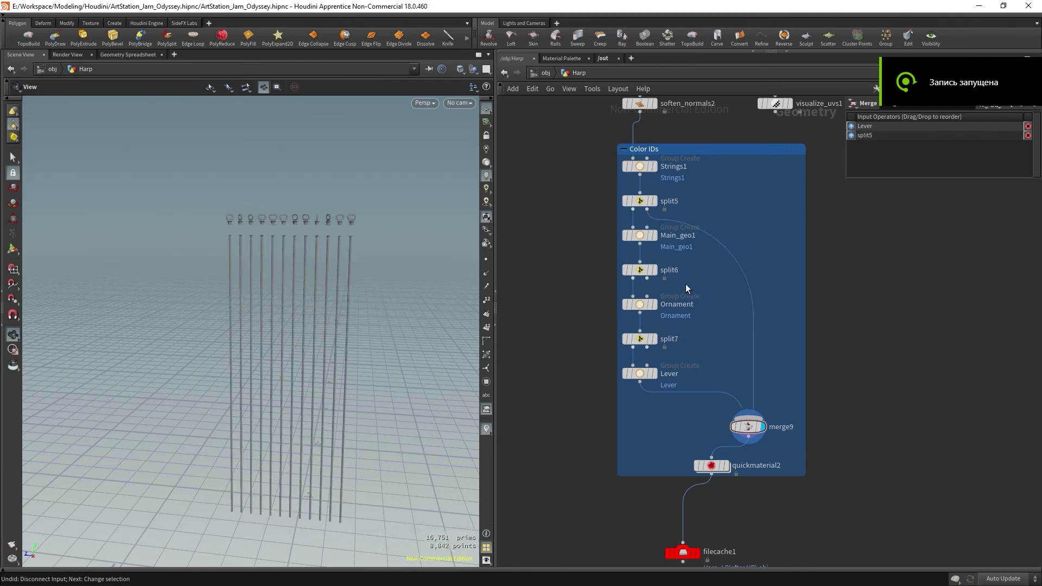
{"action": "left_click_drag", "start_coordinate": [647, 278], "coordinate": [769, 420]}
{"action": "left_click", "coordinate": [749, 417]}
{"action": "left_click", "coordinate": [647, 347]}
{"action": "left_click", "coordinate": [748, 418]}
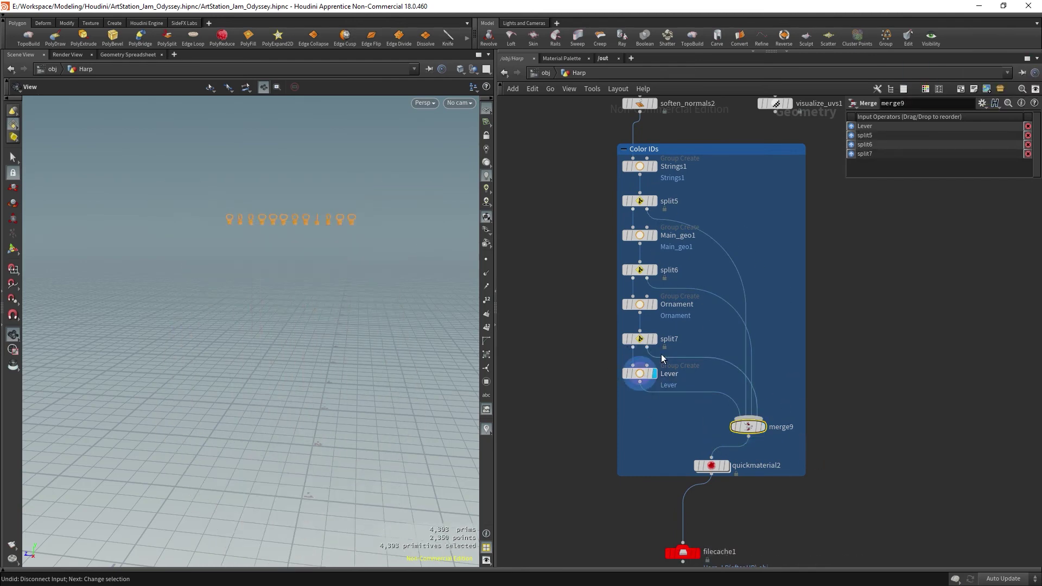
{"action": "left_click", "coordinate": [726, 465]}
Give the first material the Main_geo1 group and a green tint
{"action": "key", "text": "ctrl+s"}
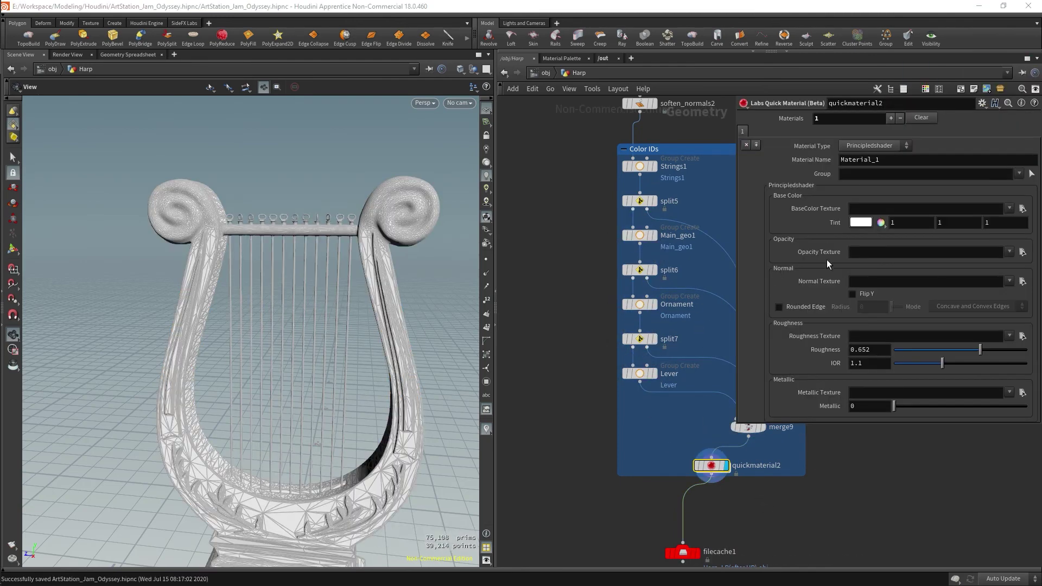
{"action": "left_click", "coordinate": [1019, 174]}
{"action": "left_click", "coordinate": [998, 197]}
{"action": "left_click", "coordinate": [861, 222]}
{"action": "left_click", "coordinate": [884, 140]}
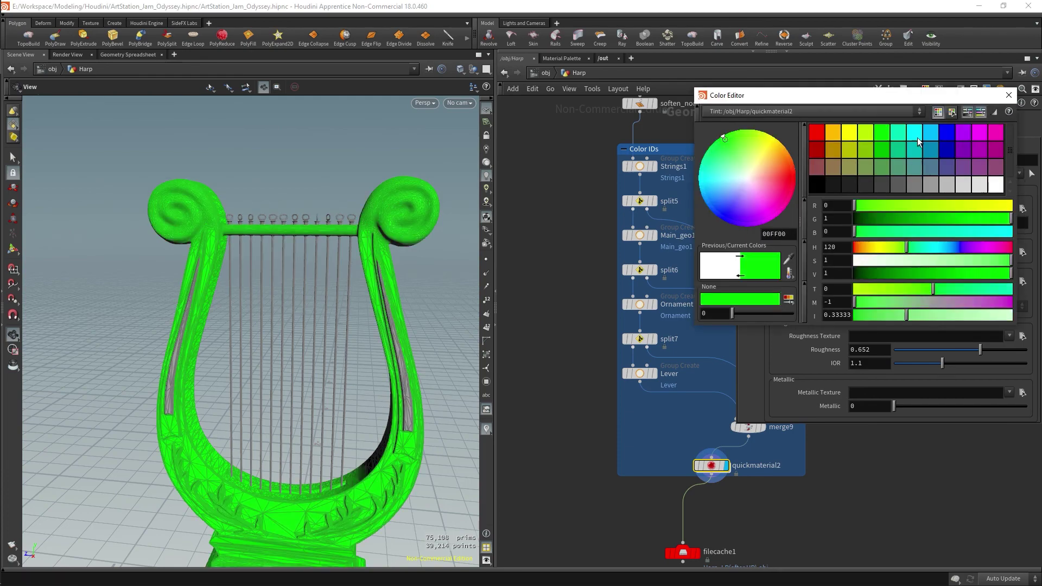
{"action": "left_click_drag", "start_coordinate": [346, 397], "coordinate": [240, 383]}
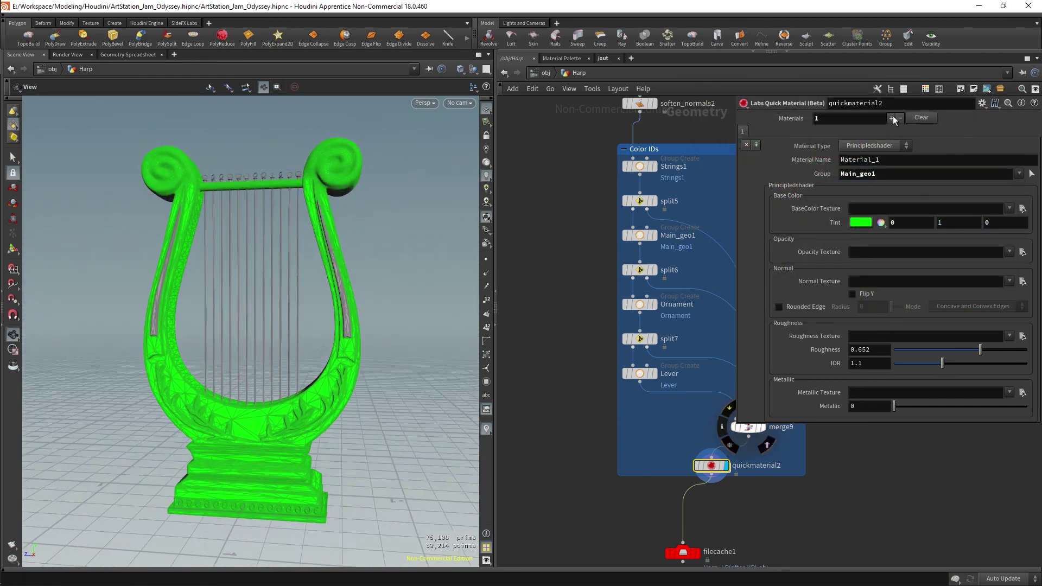
Add a second material for the Ornament group tinted purple
{"action": "left_click", "coordinate": [890, 118]}
{"action": "left_click", "coordinate": [1020, 174]}
{"action": "left_click", "coordinate": [1001, 200]}
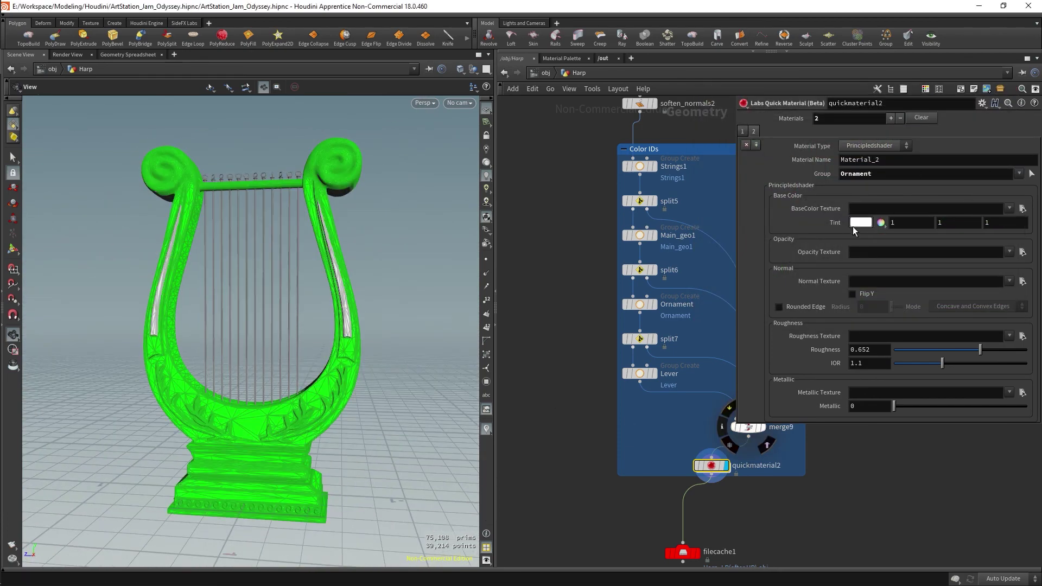
{"action": "left_click", "coordinate": [860, 222]}
{"action": "left_click", "coordinate": [962, 115]}
{"action": "left_click", "coordinate": [1007, 79]}
Add a third material for the Lever group tinted orange, and save
{"action": "left_click", "coordinate": [890, 118]}
{"action": "left_click", "coordinate": [1019, 174]}
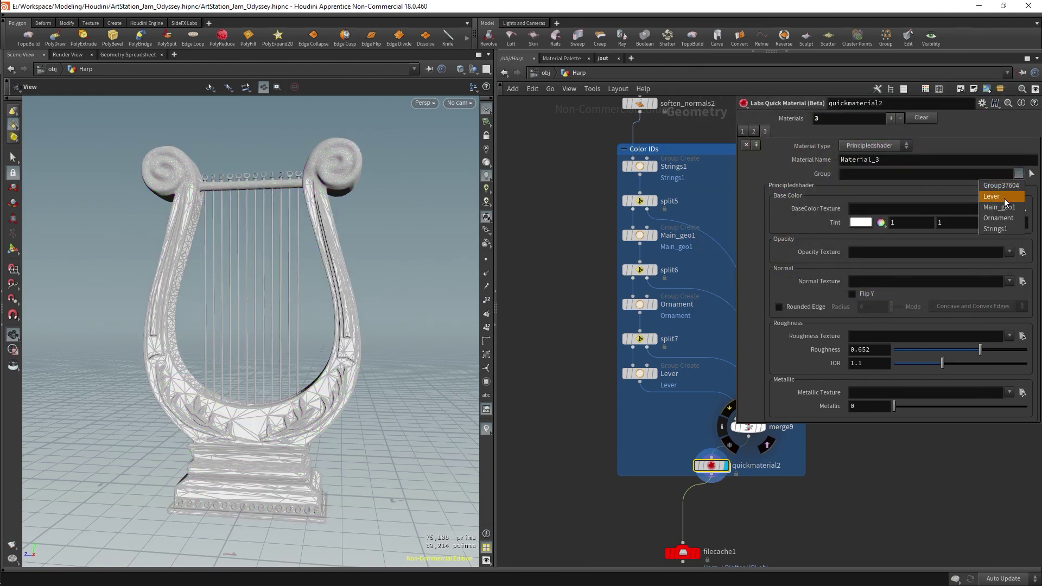
{"action": "left_click", "coordinate": [1004, 198]}
{"action": "left_click", "coordinate": [860, 222]}
{"action": "left_click", "coordinate": [834, 102]}
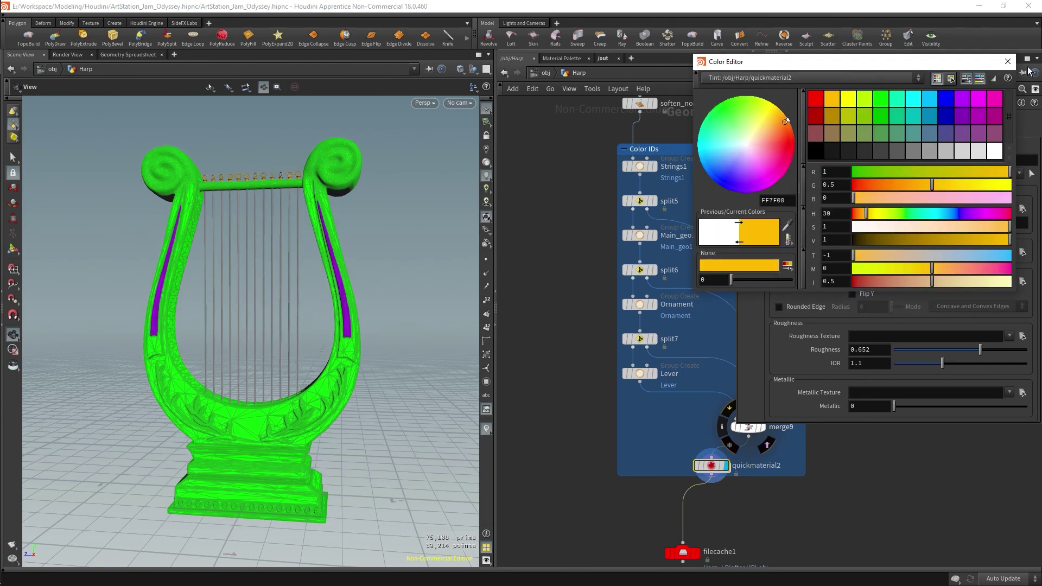
{"action": "left_click", "coordinate": [1031, 72]}
{"action": "key", "text": "ctrl+s"}
Add a fourth material for the Strings1 group tinted red
{"action": "left_click", "coordinate": [890, 118]}
{"action": "left_click", "coordinate": [860, 222]}
{"action": "left_click", "coordinate": [965, 97]}
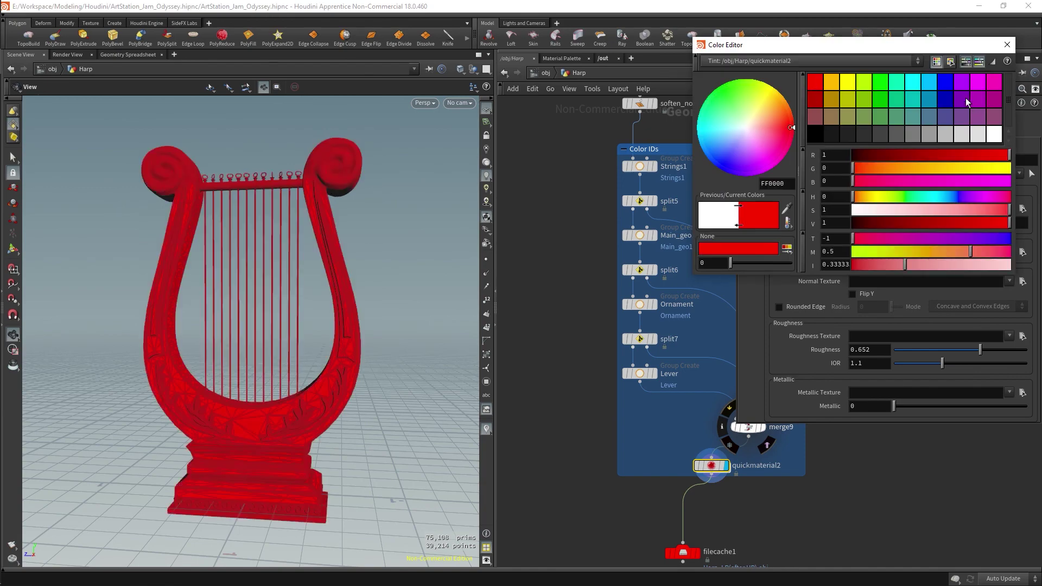
{"action": "left_click", "coordinate": [1008, 78]}
{"action": "left_click", "coordinate": [1020, 174]}
{"action": "left_click", "coordinate": [994, 228]}
{"action": "middle_click_drag", "start_coordinate": [728, 483], "coordinate": [687, 450]}
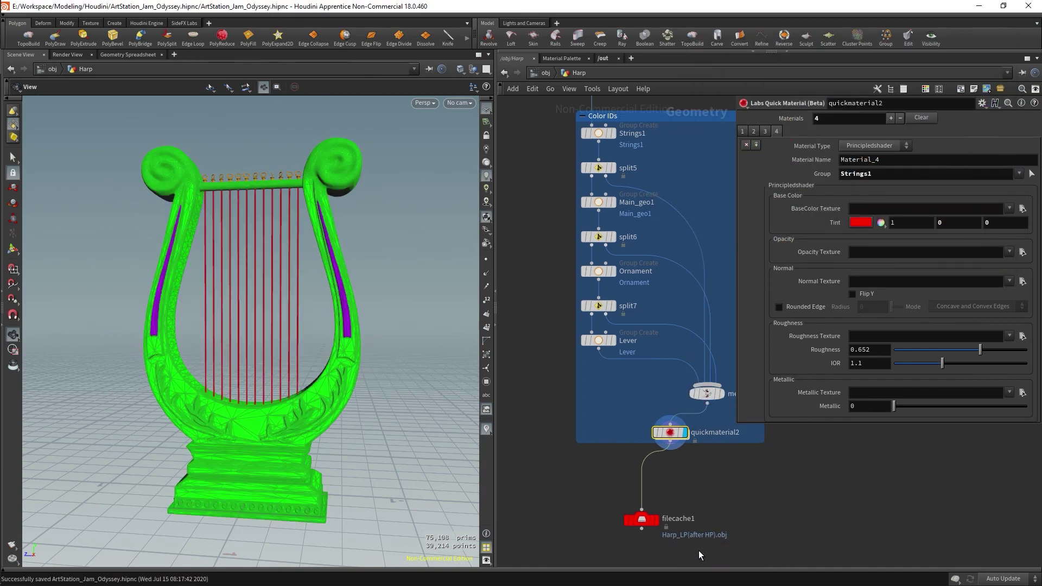